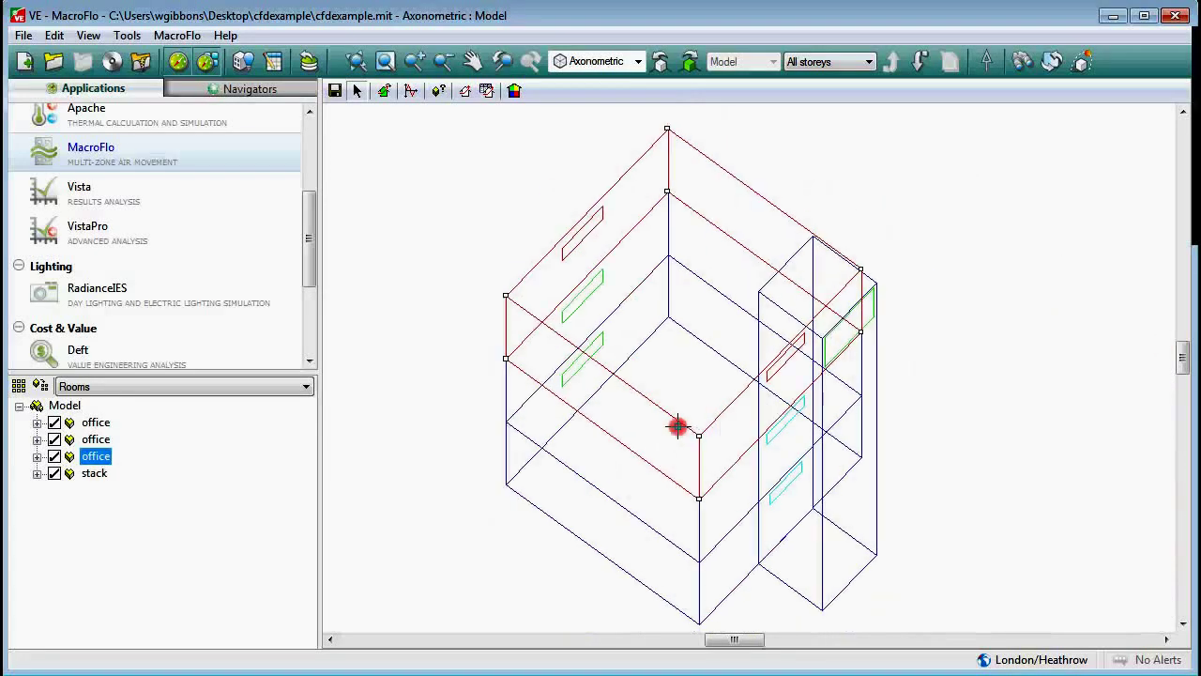
{"action": "left_click", "coordinate": [404, 324]}
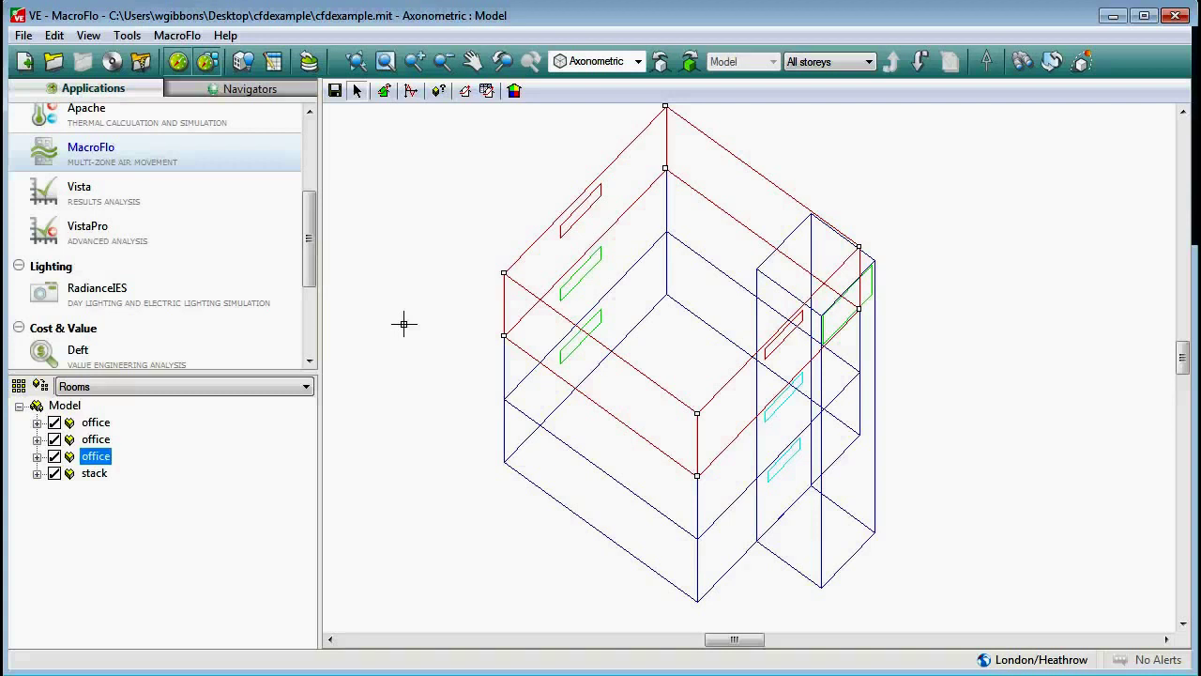
{"action": "left_click", "coordinate": [472, 369]}
{"action": "left_click", "coordinate": [568, 338]}
{"action": "left_click", "coordinate": [326, 330]}
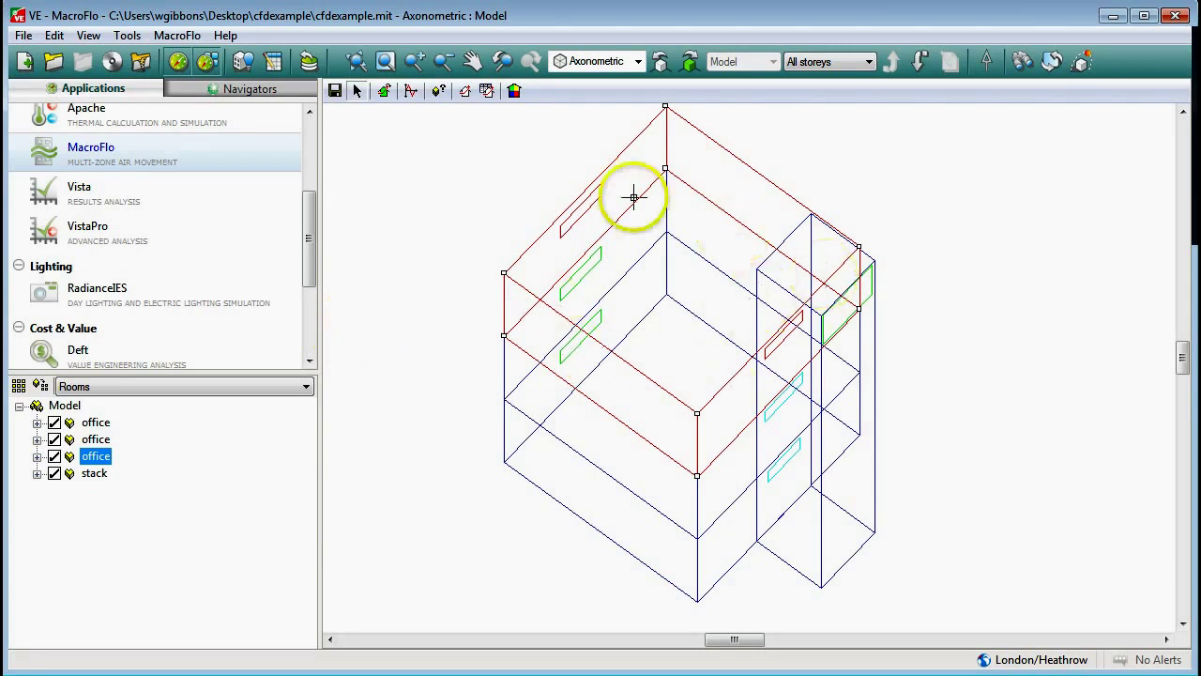
Examine the offices, the stack and the high-level stack opening in the 3D model viewer, then return to the wireframe view.
{"action": "left_click", "coordinate": [1022, 61]}
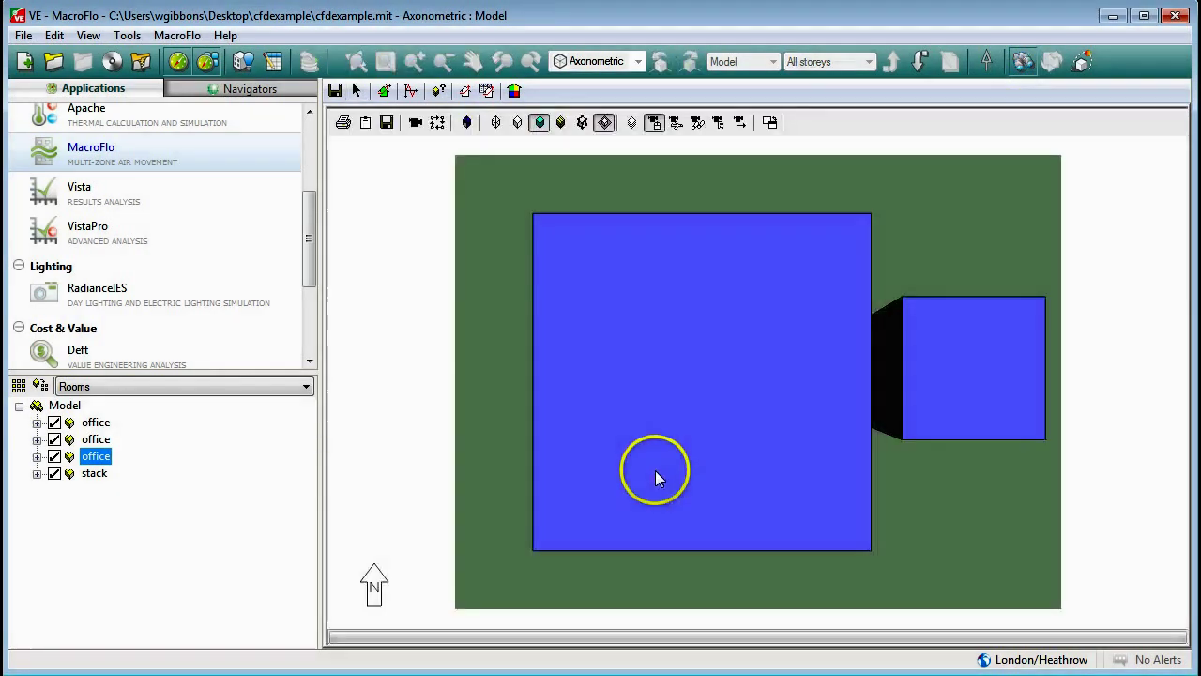
{"action": "left_click_drag", "start_coordinate": [657, 480], "coordinate": [667, 421]}
{"action": "middle_click_drag", "start_coordinate": [885, 405], "coordinate": [735, 422]}
{"action": "left_click_drag", "start_coordinate": [734, 423], "coordinate": [572, 427]}
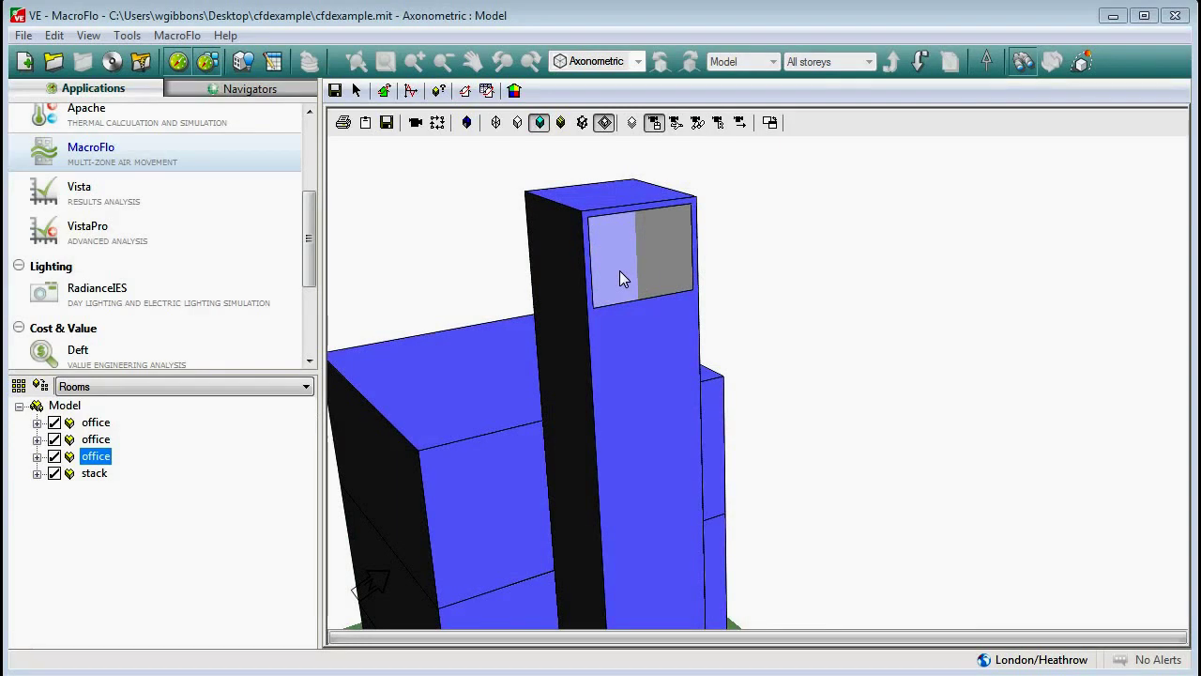
{"action": "mouse_move", "coordinate": [619, 278]}
{"action": "left_mouse_down"}
{"action": "mouse_move", "coordinate": [603, 281]}
{"action": "mouse_move", "coordinate": [587, 346]}
{"action": "mouse_move", "coordinate": [648, 349]}
{"action": "mouse_move", "coordinate": [621, 317]}
{"action": "left_mouse_up"}
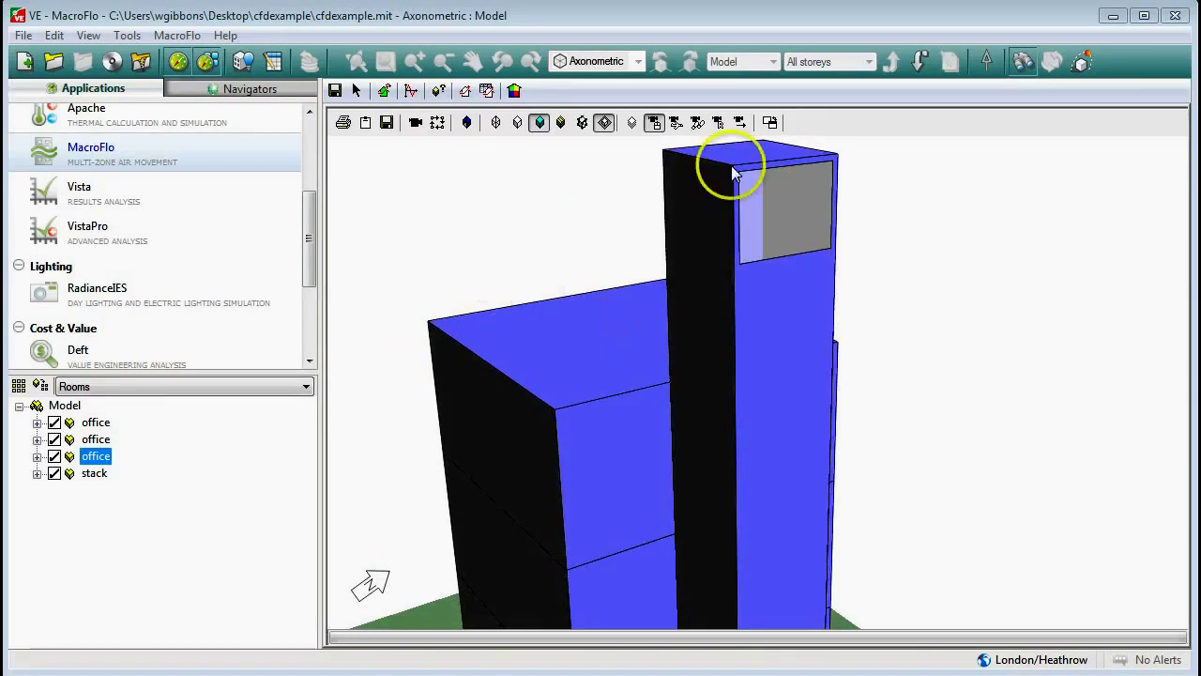
{"action": "left_click", "coordinate": [1023, 62]}
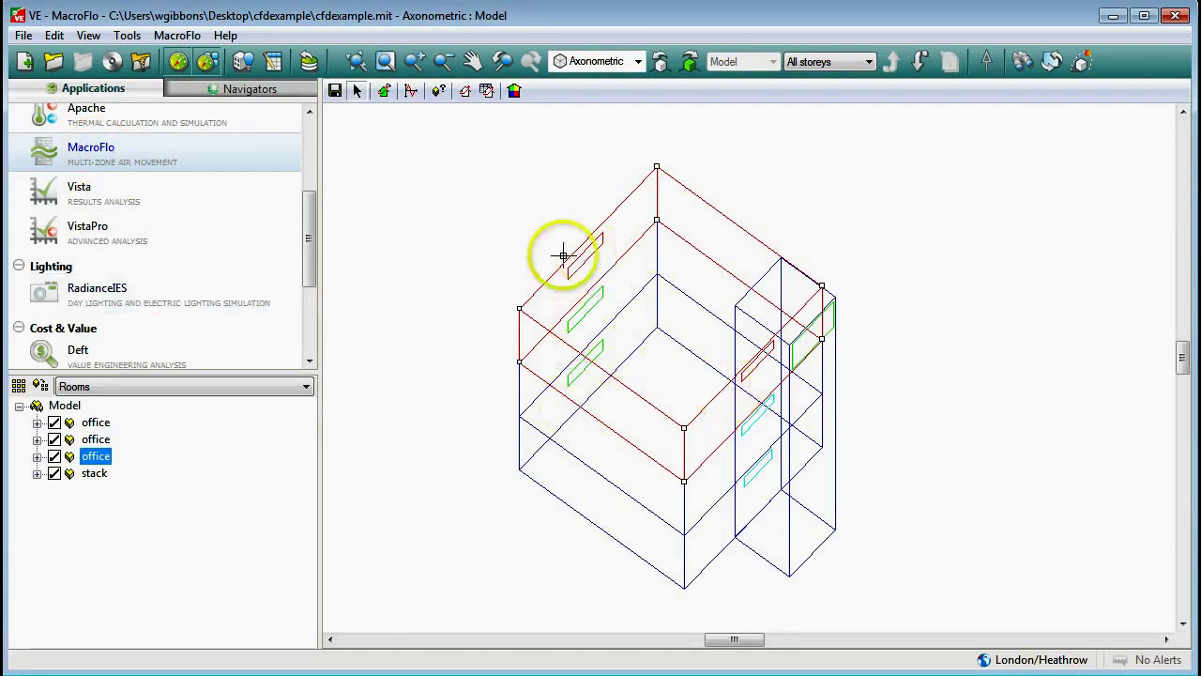
Check which external glazing of the top office uses the "New window opening" type in the opening type assignments.
{"action": "left_click", "coordinate": [383, 92]}
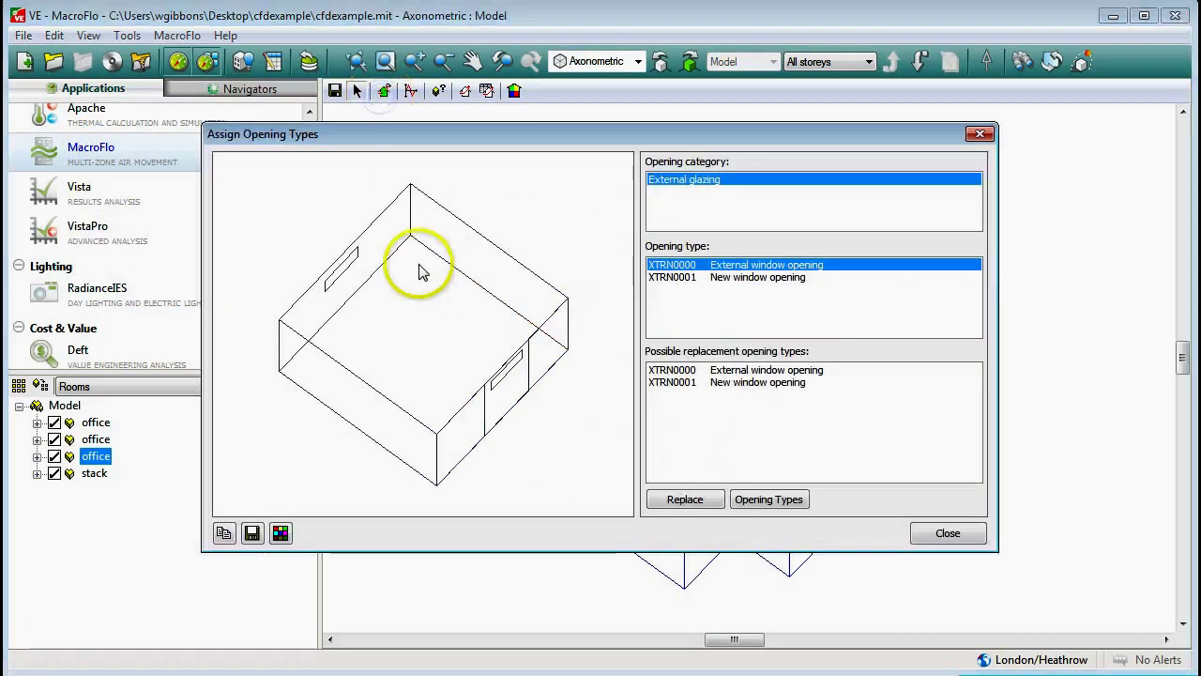
{"action": "left_click", "coordinate": [736, 278]}
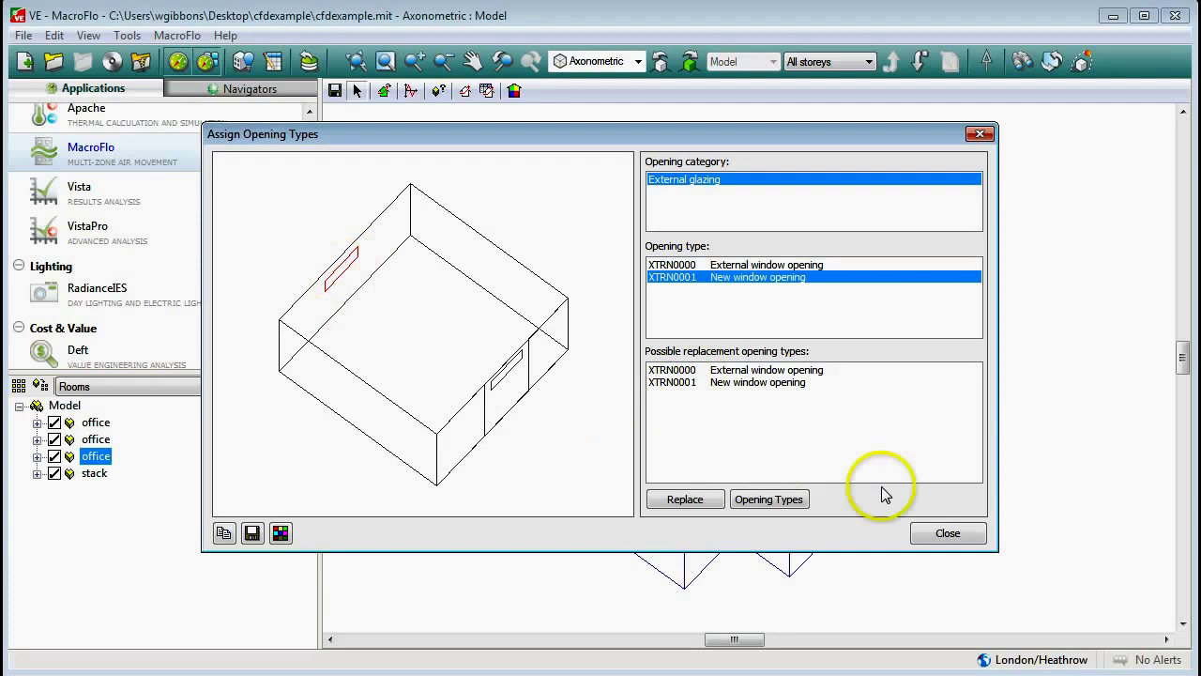
{"action": "left_click", "coordinate": [944, 532]}
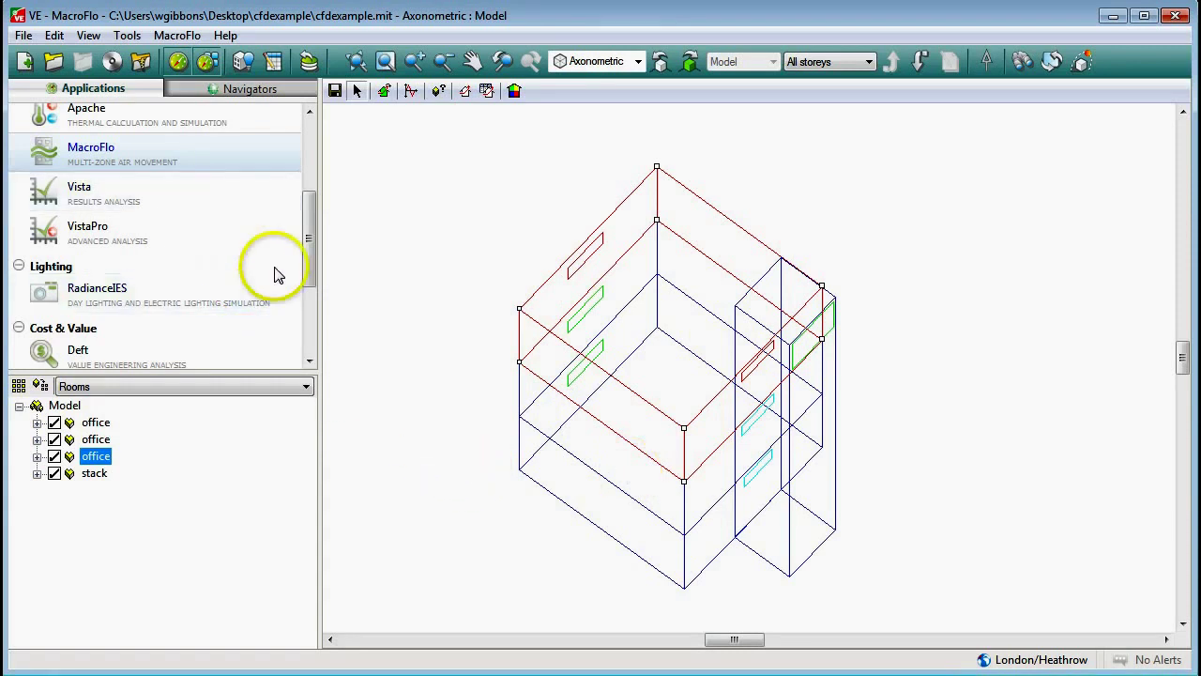
Switch to Apache and open the ApacheSim dynamic simulation settings.
{"action": "left_click_drag", "start_coordinate": [309, 273], "coordinate": [309, 207]}
{"action": "left_click", "coordinate": [94, 273]}
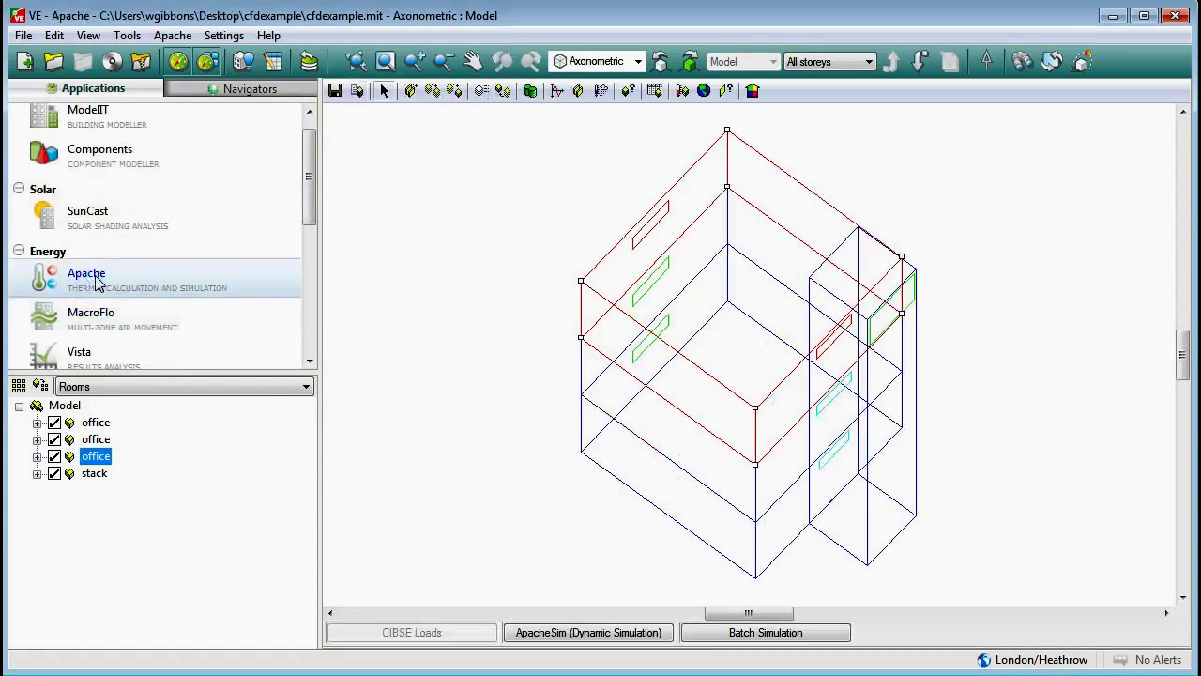
{"action": "left_click", "coordinate": [577, 638]}
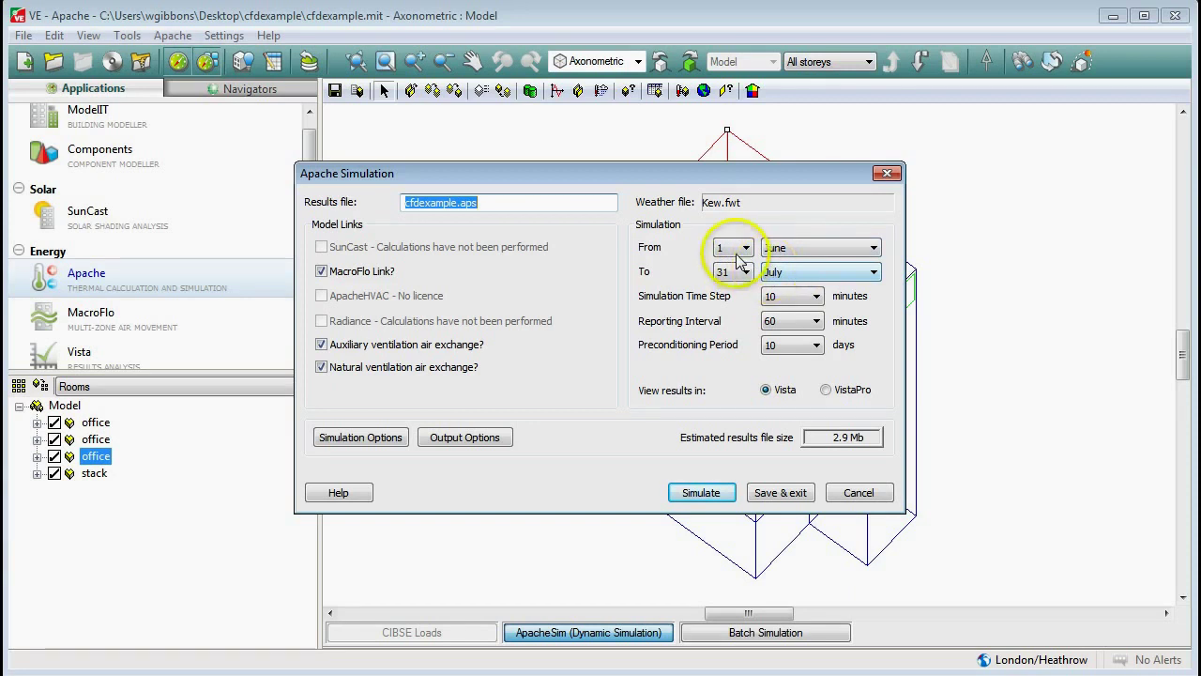
Set the simulation period to run from 1 January to 31 December.
{"action": "left_click", "coordinate": [809, 248]}
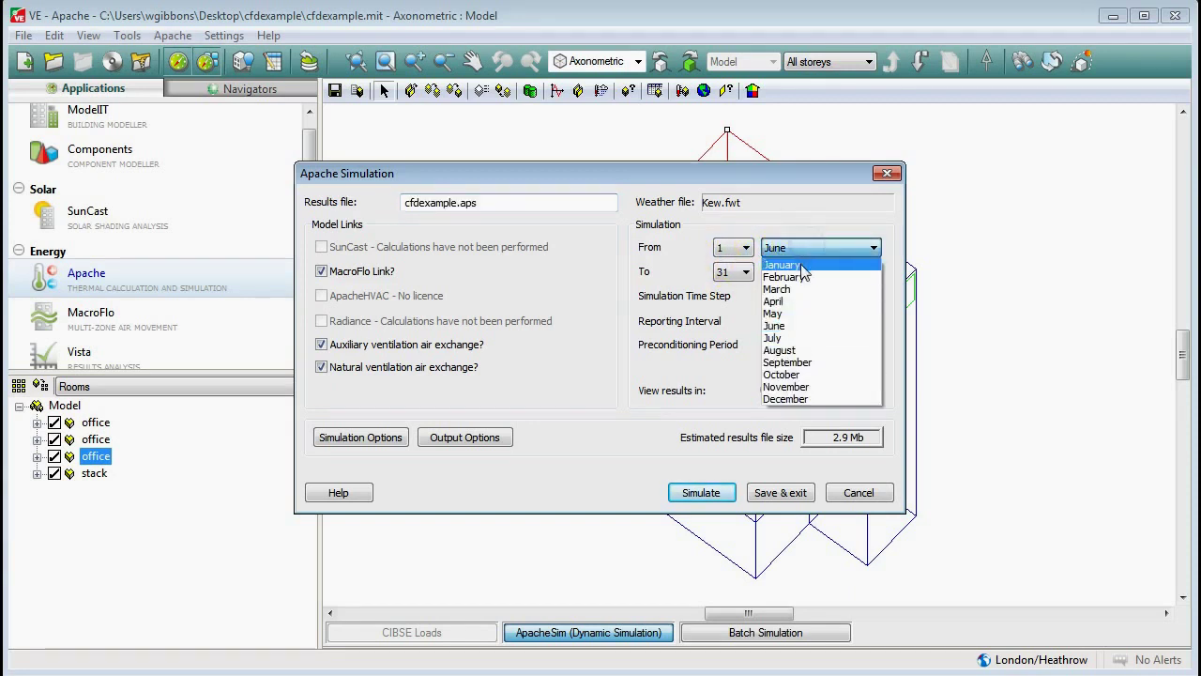
{"action": "left_click", "coordinate": [800, 265]}
{"action": "left_click", "coordinate": [799, 272]}
{"action": "left_click", "coordinate": [788, 424]}
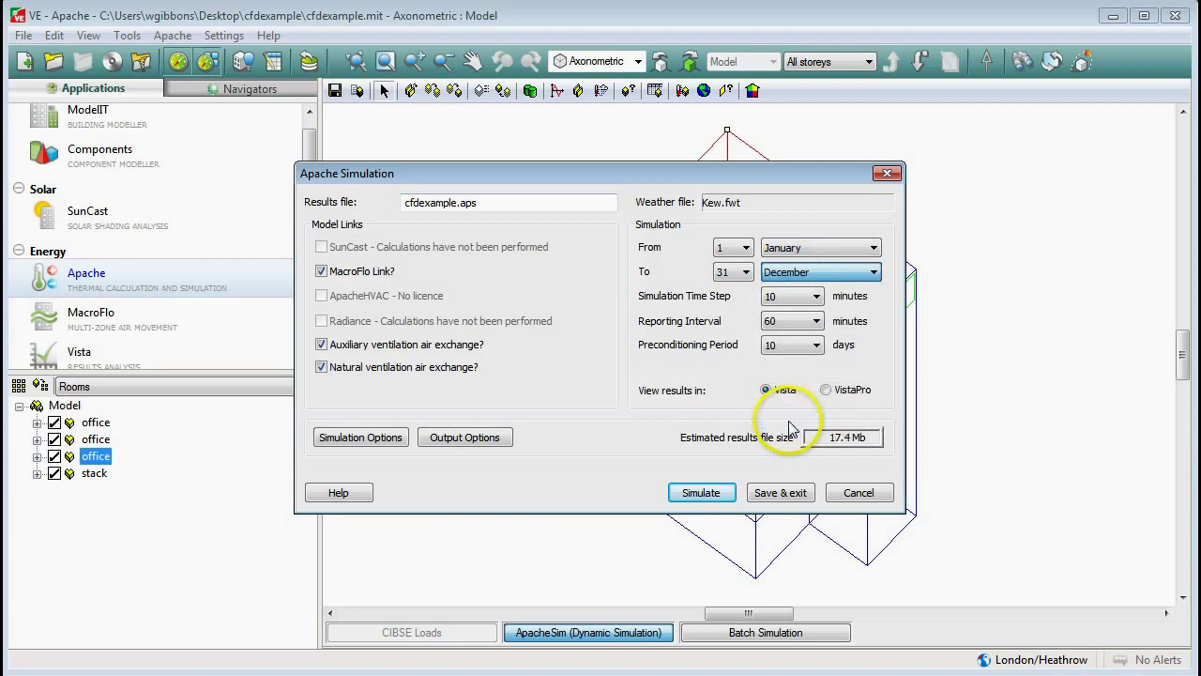
Set the simulation period to run from 1 June to 31 July.
{"action": "left_click", "coordinate": [825, 271]}
{"action": "left_click", "coordinate": [806, 368]}
{"action": "left_click", "coordinate": [819, 248]}
{"action": "left_click", "coordinate": [796, 326]}
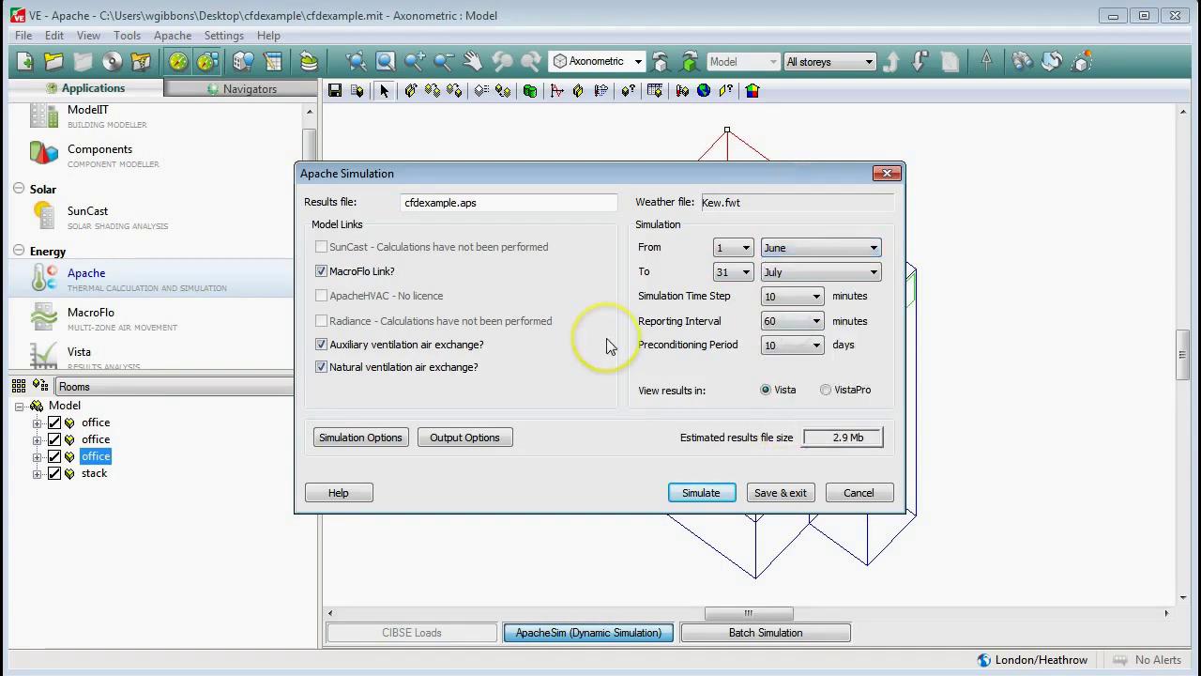
Select all three offices and the stack for detailed output, and run the simulation, overwriting the existing cfdexample.aps results.
{"action": "left_click", "coordinate": [474, 437]}
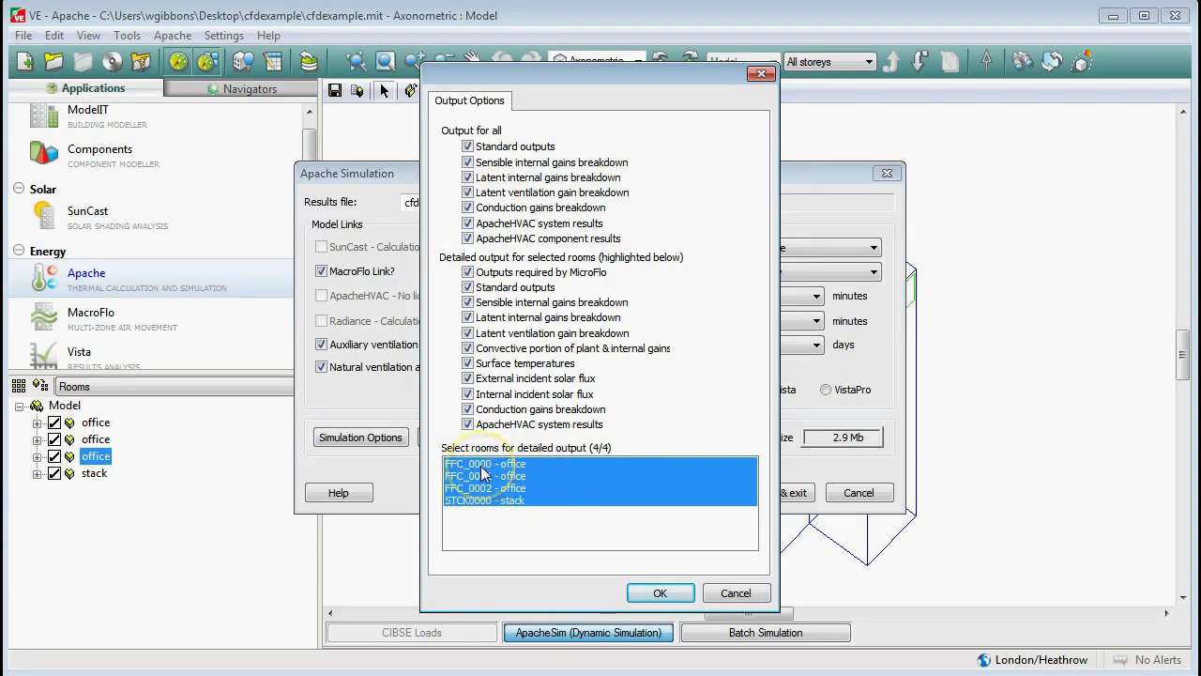
{"action": "left_click", "coordinate": [481, 466]}
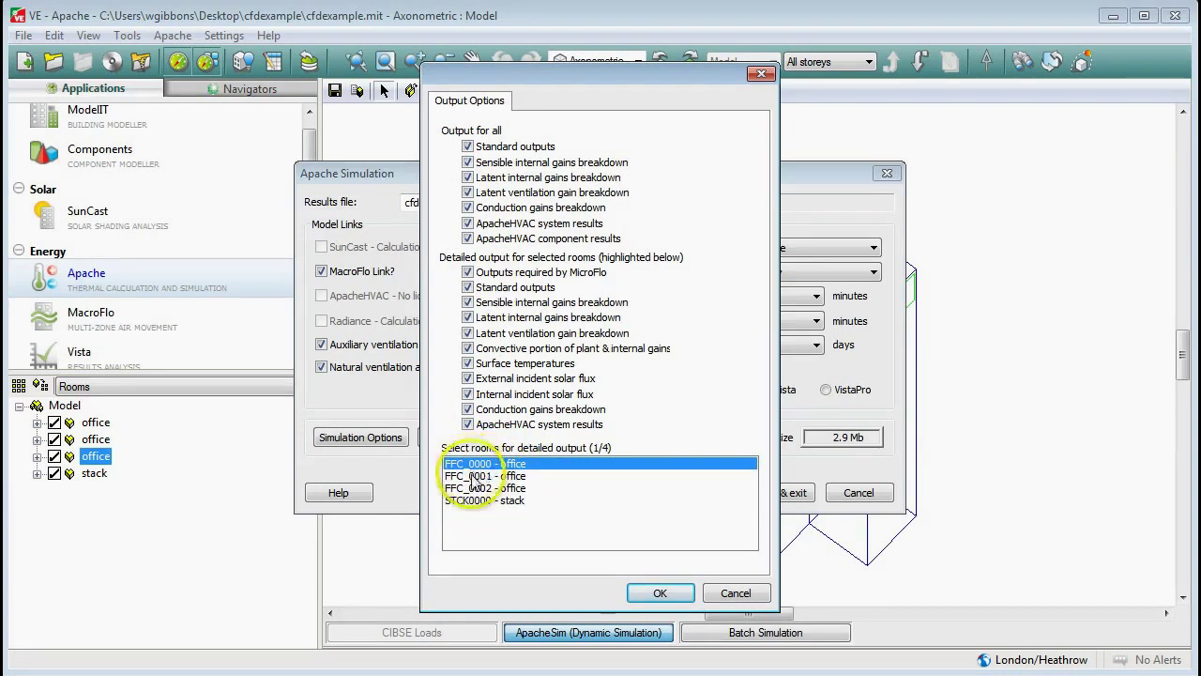
{"action": "left_click", "coordinate": [479, 475]}
{"action": "left_click", "coordinate": [479, 465]}
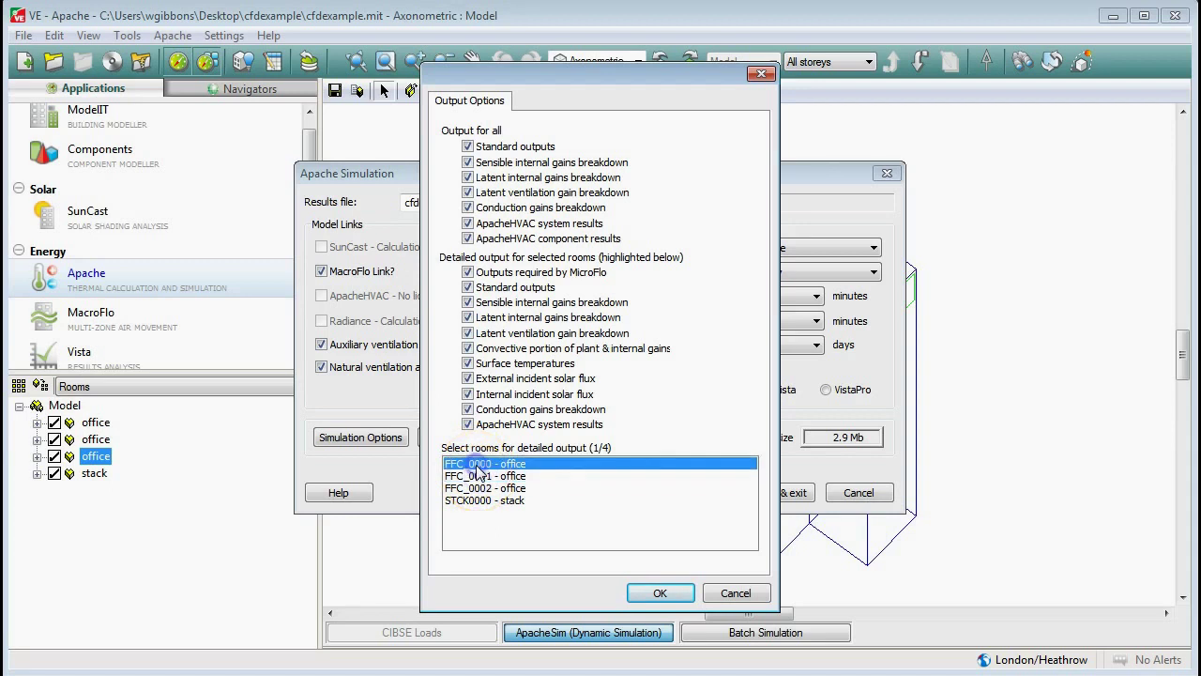
{"action": "left_click_drag", "start_coordinate": [474, 465], "coordinate": [479, 507]}
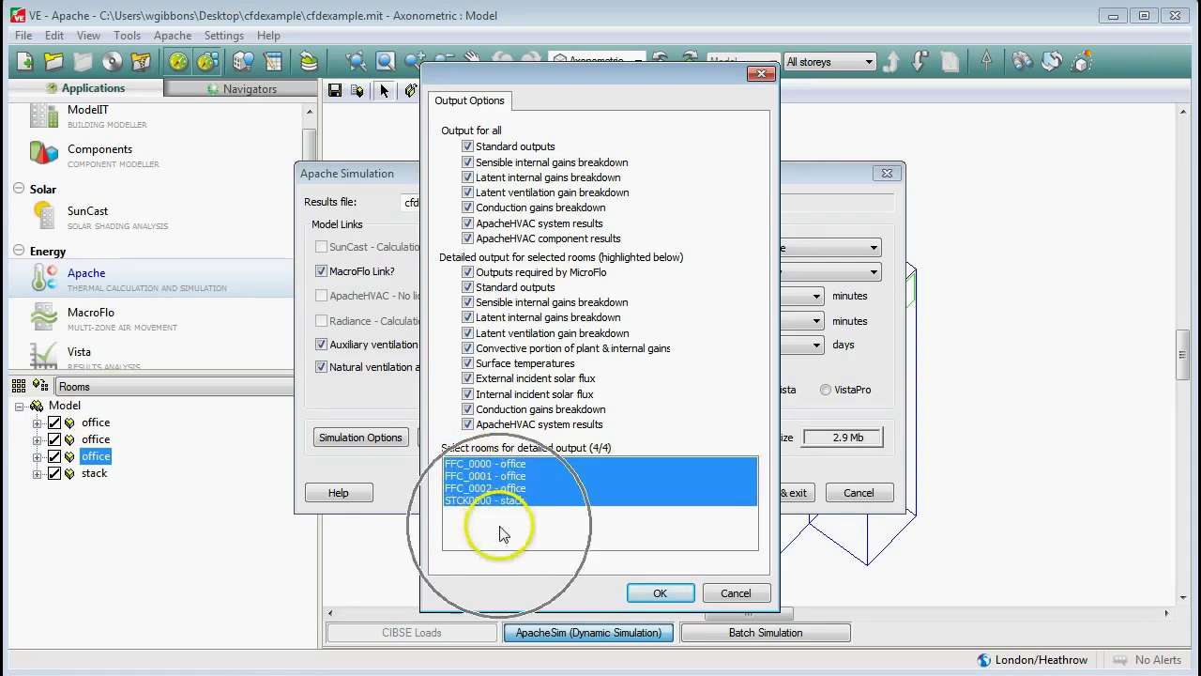
{"action": "left_click", "coordinate": [658, 594]}
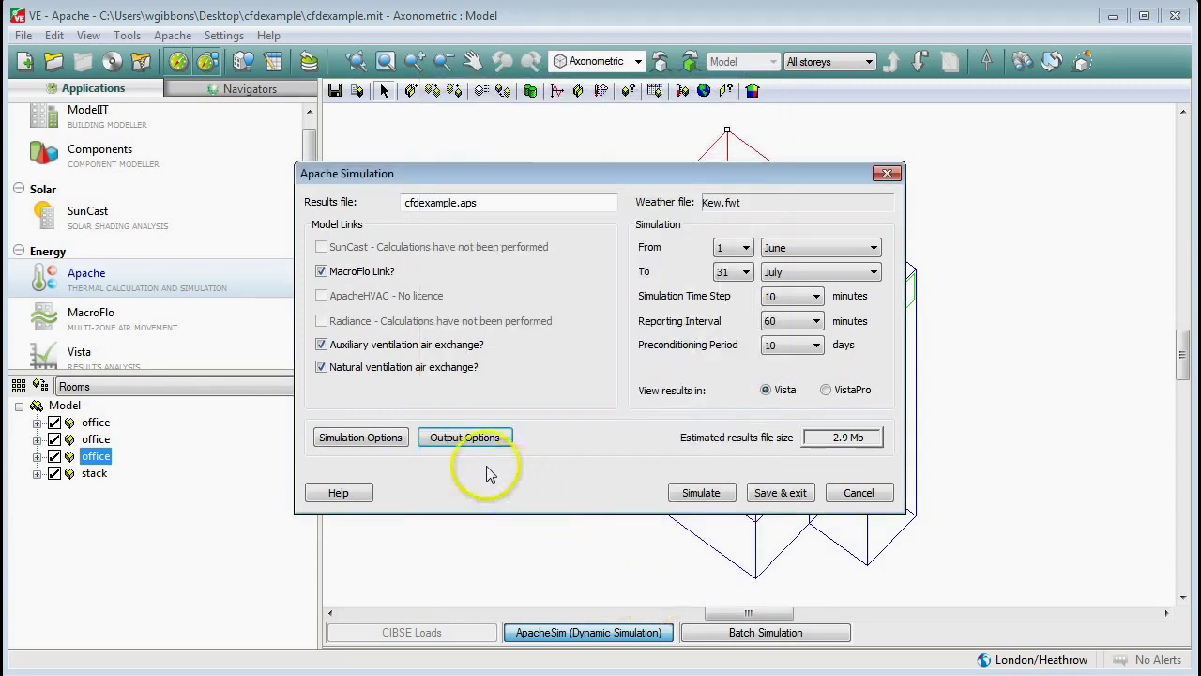
{"action": "left_click", "coordinate": [706, 494]}
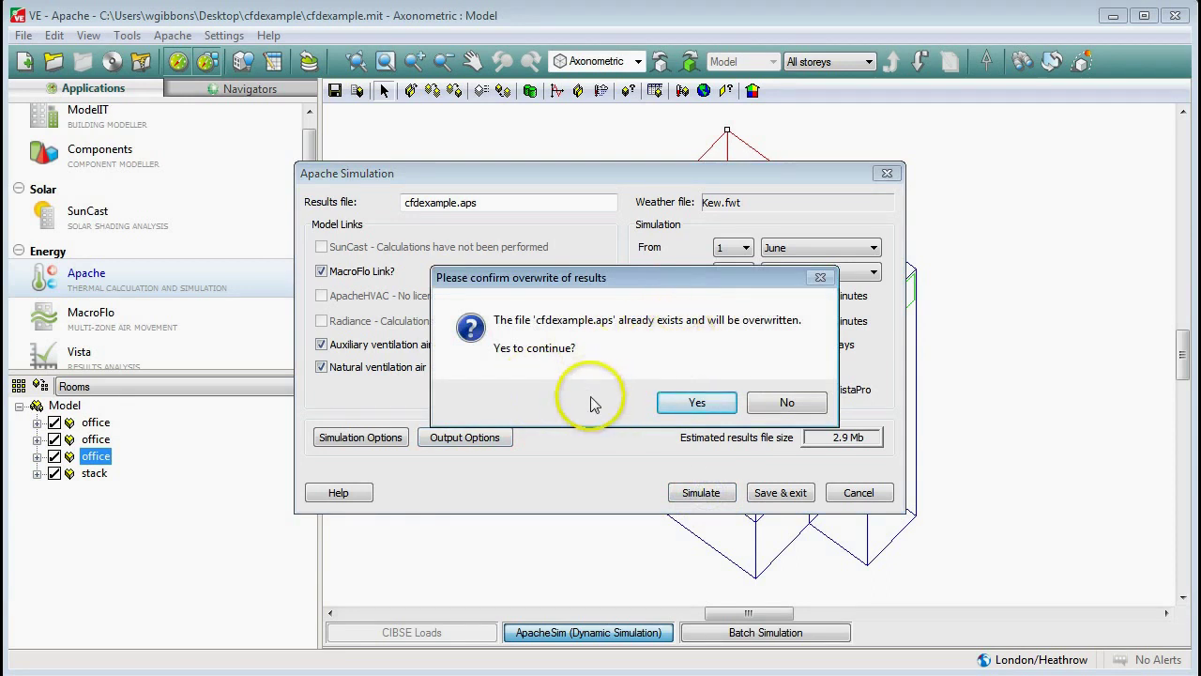
{"action": "left_click", "coordinate": [696, 404]}
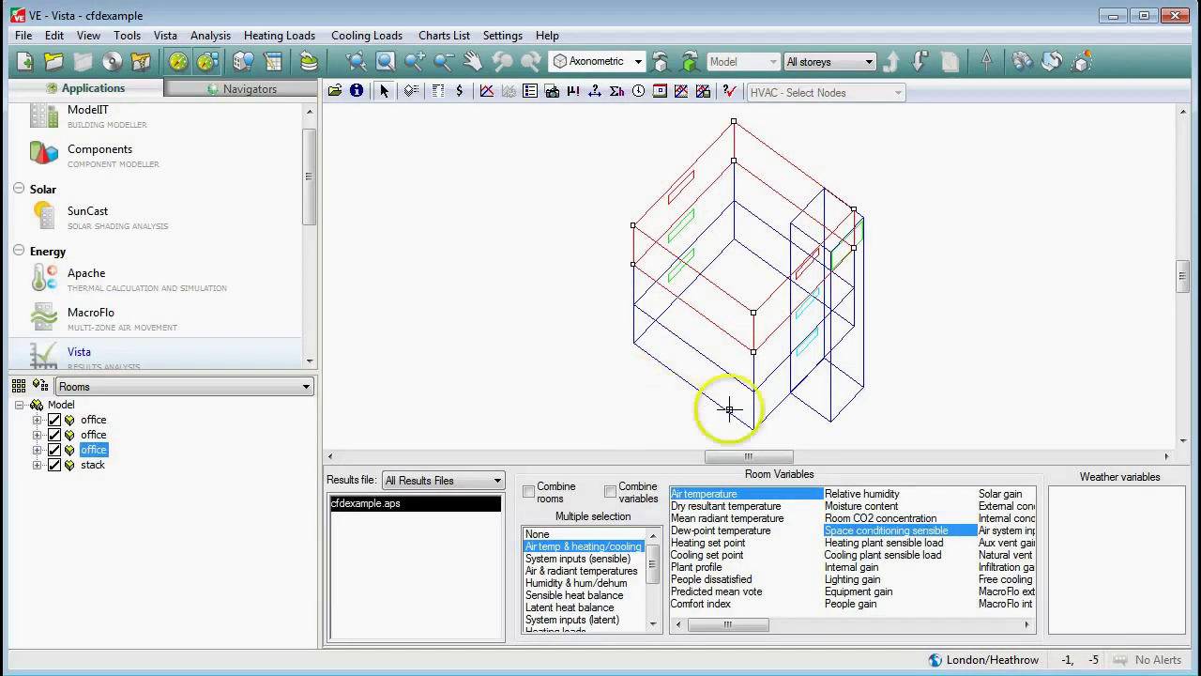
Look up the date and time of the stack's maximum MacroFlo external vent flow in the synopsis of the results.
{"action": "left_click", "coordinate": [825, 397]}
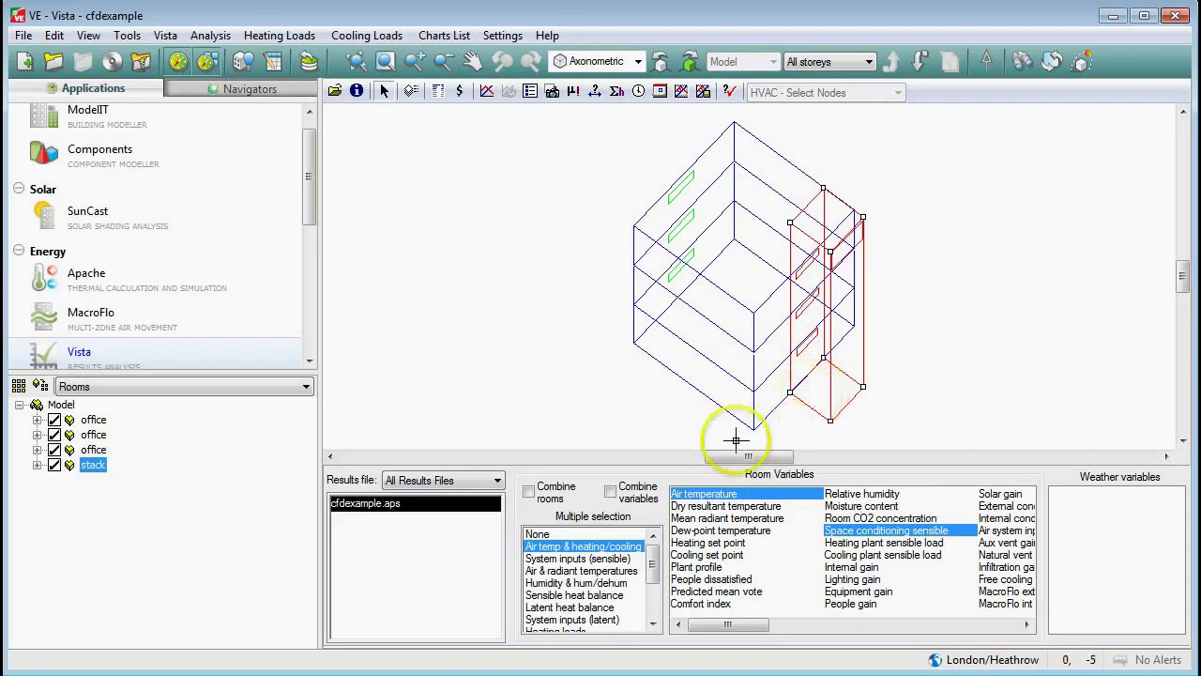
{"action": "left_click", "coordinate": [1027, 624]}
{"action": "left_click", "coordinate": [1027, 624]}
{"action": "left_click", "coordinate": [1027, 624]}
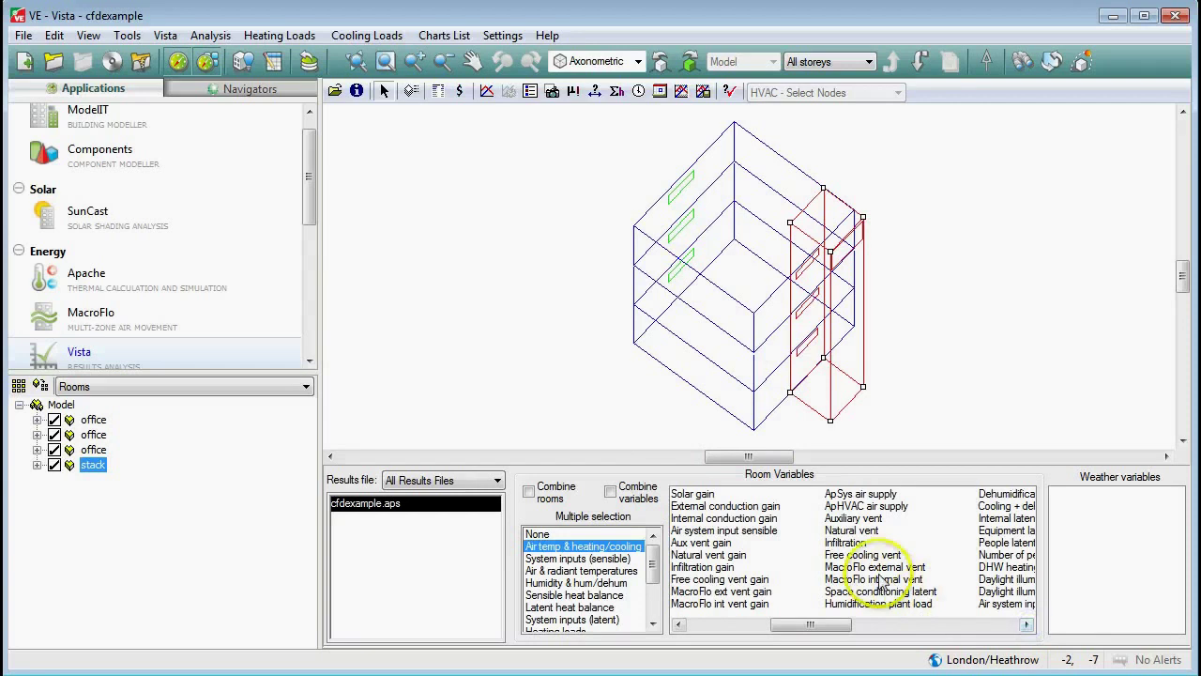
{"action": "left_click", "coordinate": [849, 567]}
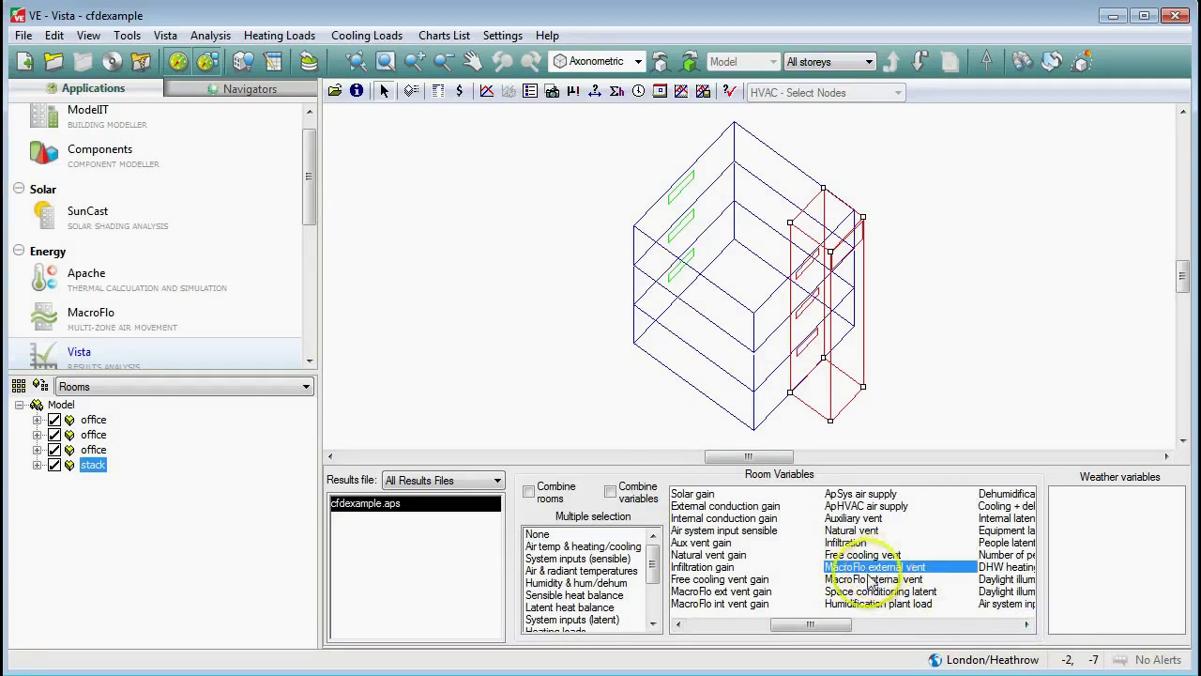
{"action": "left_click", "coordinate": [574, 92]}
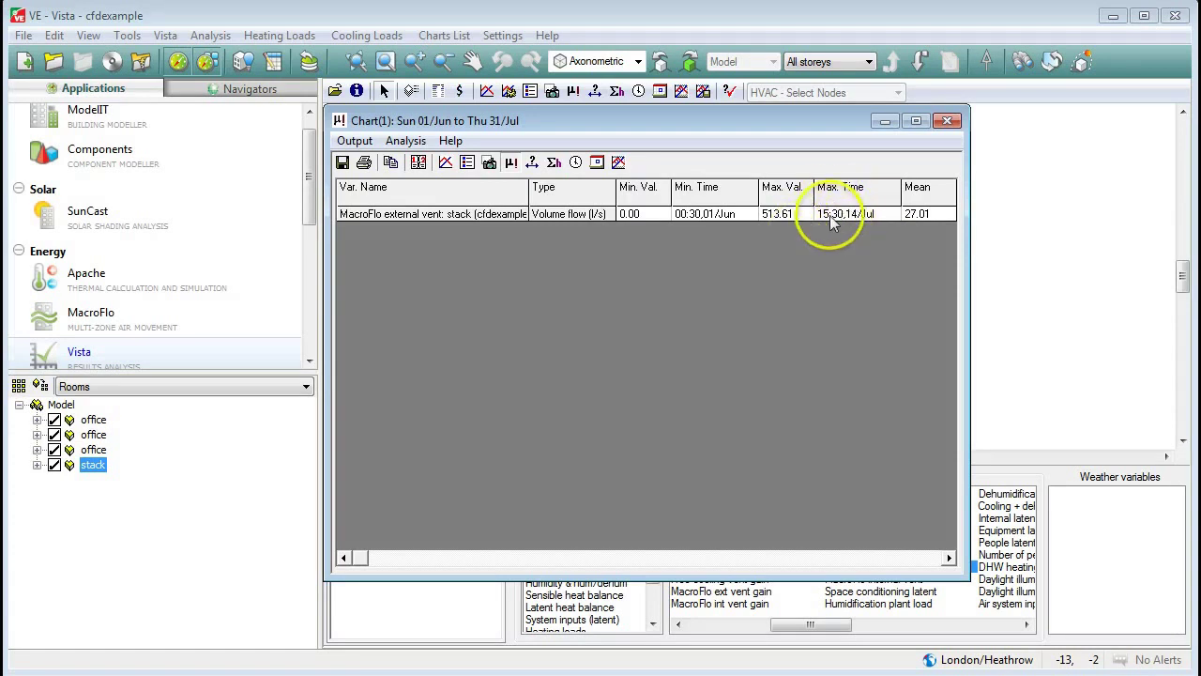
{"action": "left_click", "coordinate": [947, 120]}
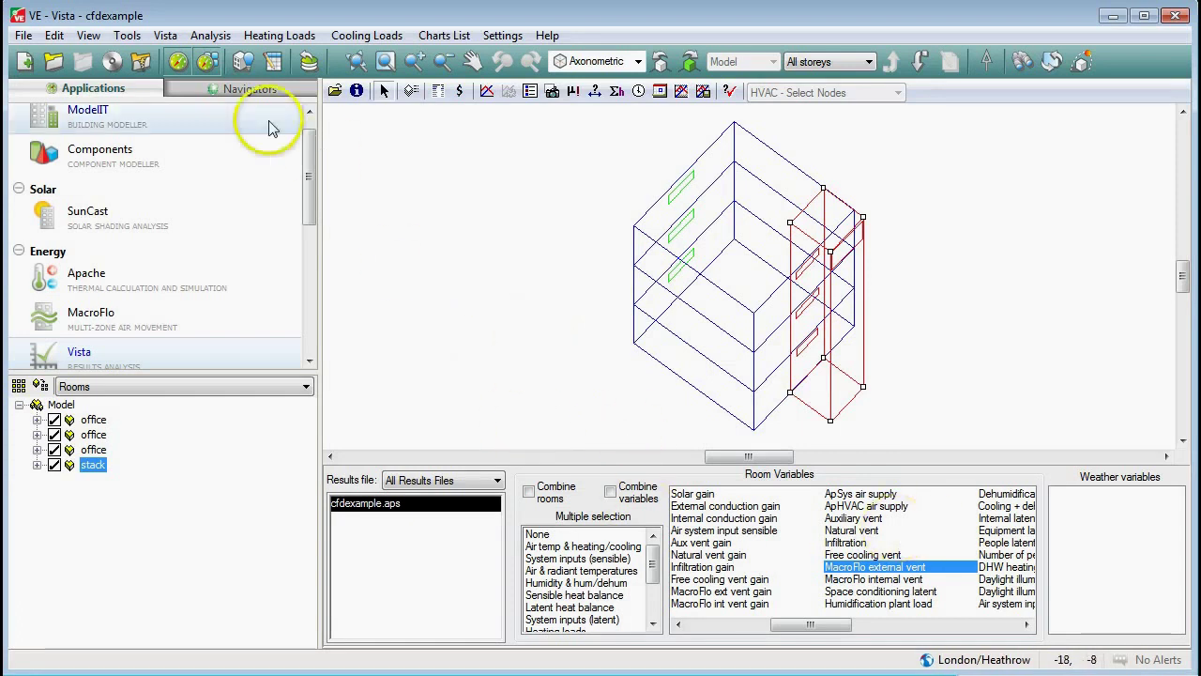
Export the boundary conditions for 14 July with a 15:30 start time to cfdexample.bcf.
{"action": "left_click", "coordinate": [209, 37]}
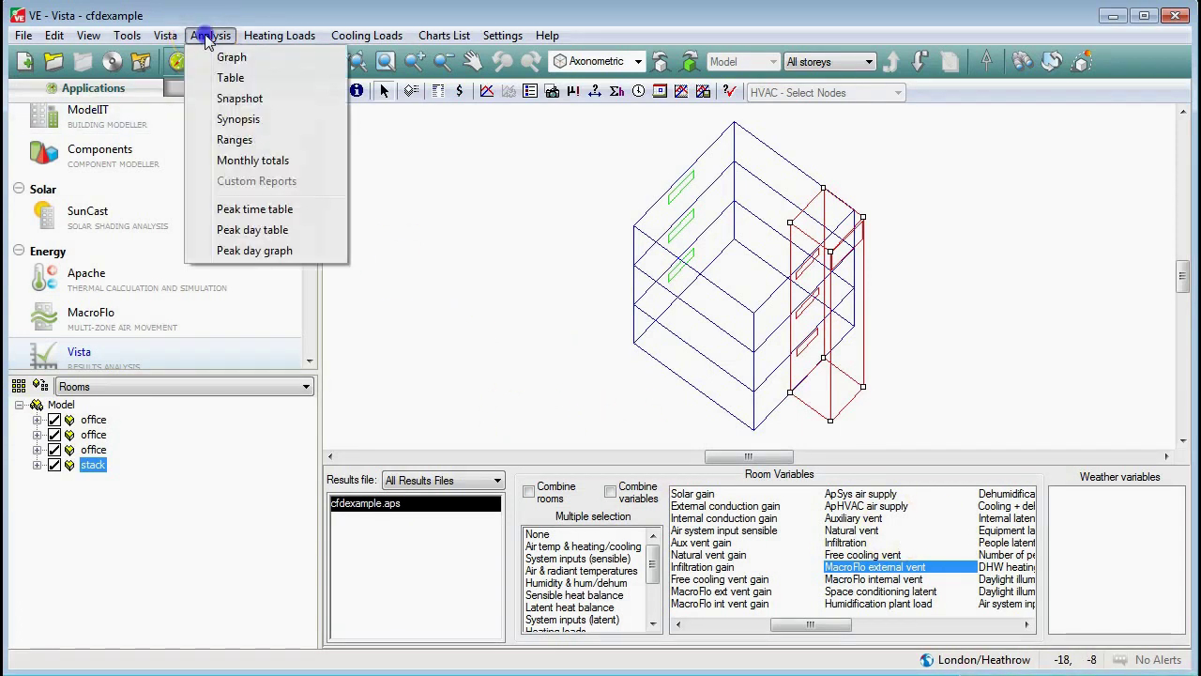
{"action": "mouse_move", "coordinate": [159, 42]}
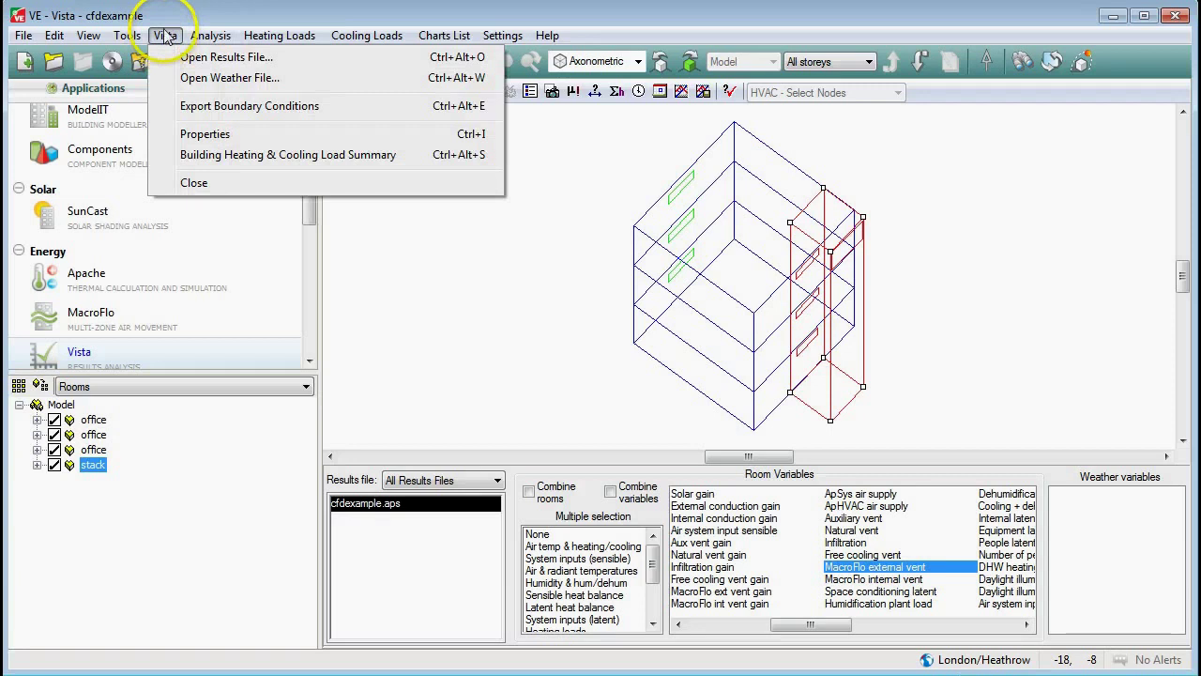
{"action": "left_click", "coordinate": [252, 107]}
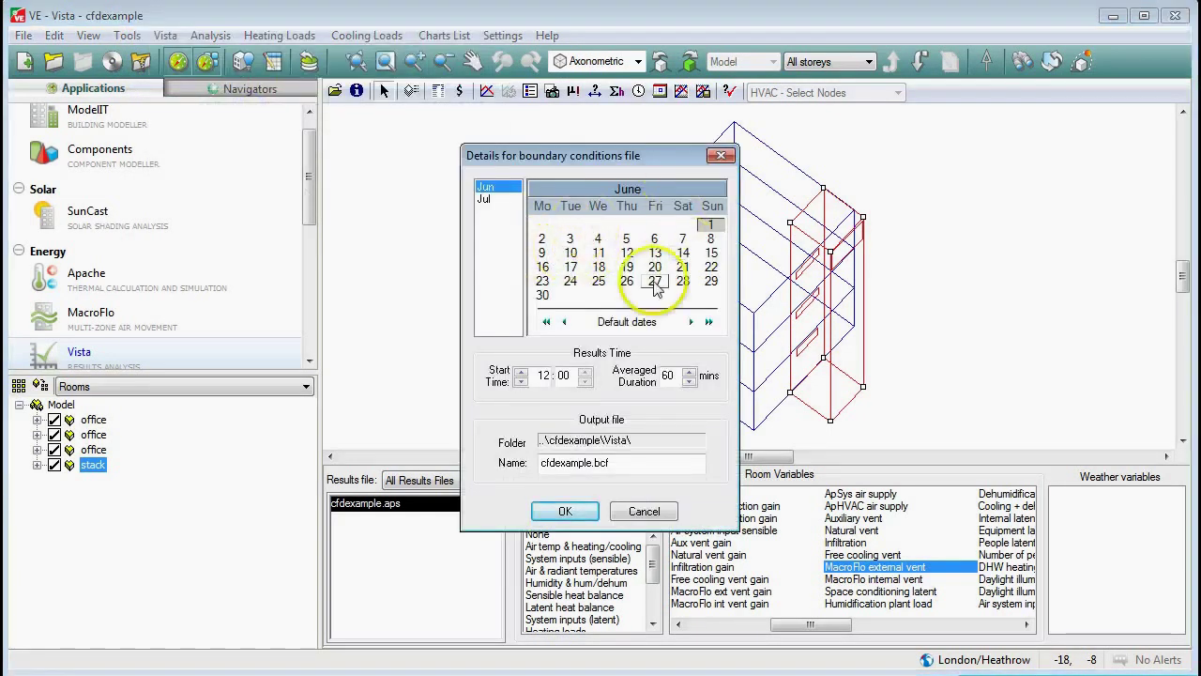
{"action": "left_click", "coordinate": [485, 199]}
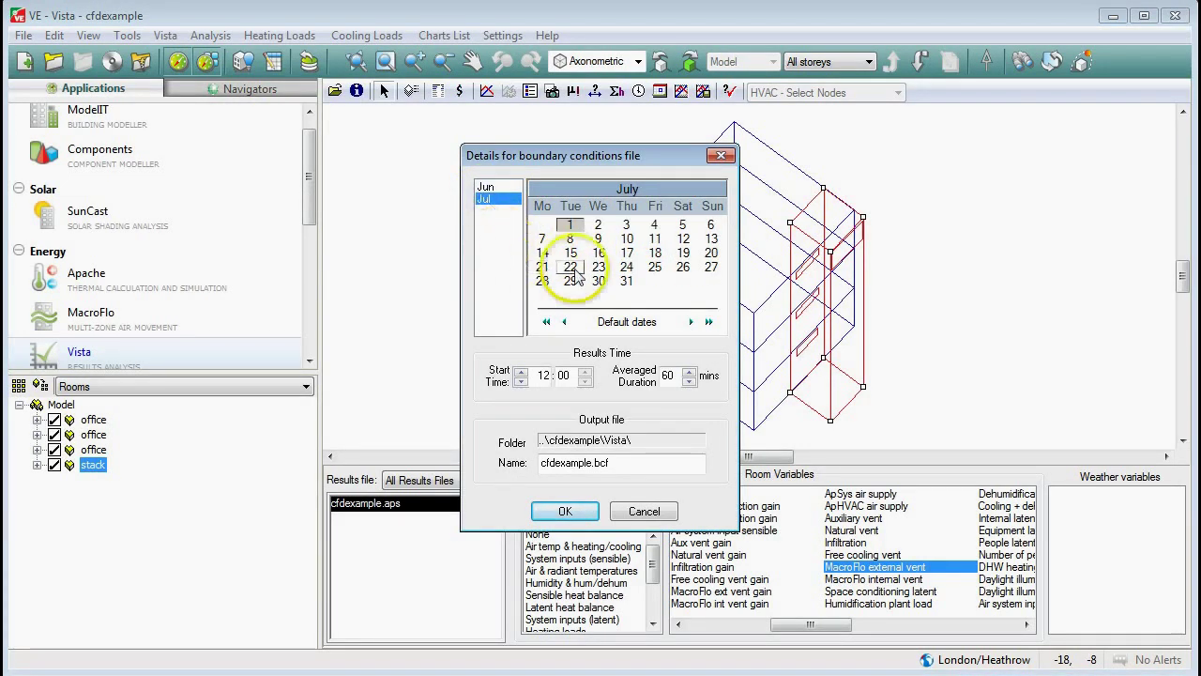
{"action": "left_click", "coordinate": [542, 252]}
{"action": "left_click", "coordinate": [546, 375]}
{"action": "type", "text": "15"}
{"action": "left_click", "coordinate": [564, 376]}
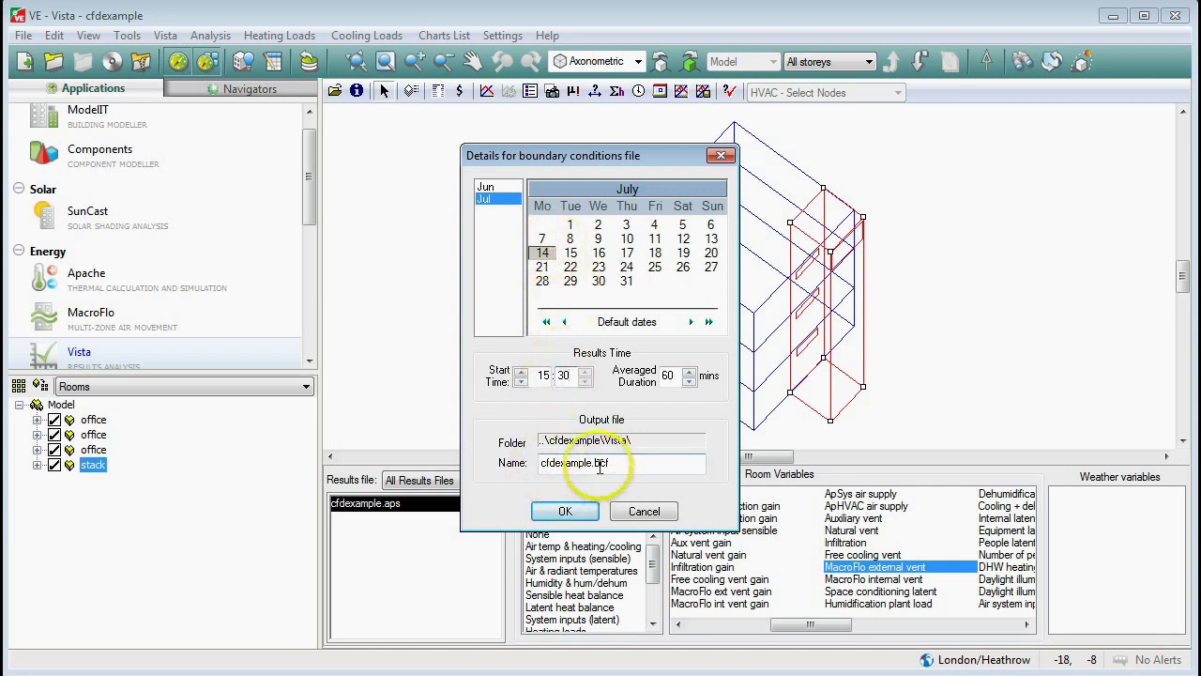
{"action": "left_click", "coordinate": [563, 512]}
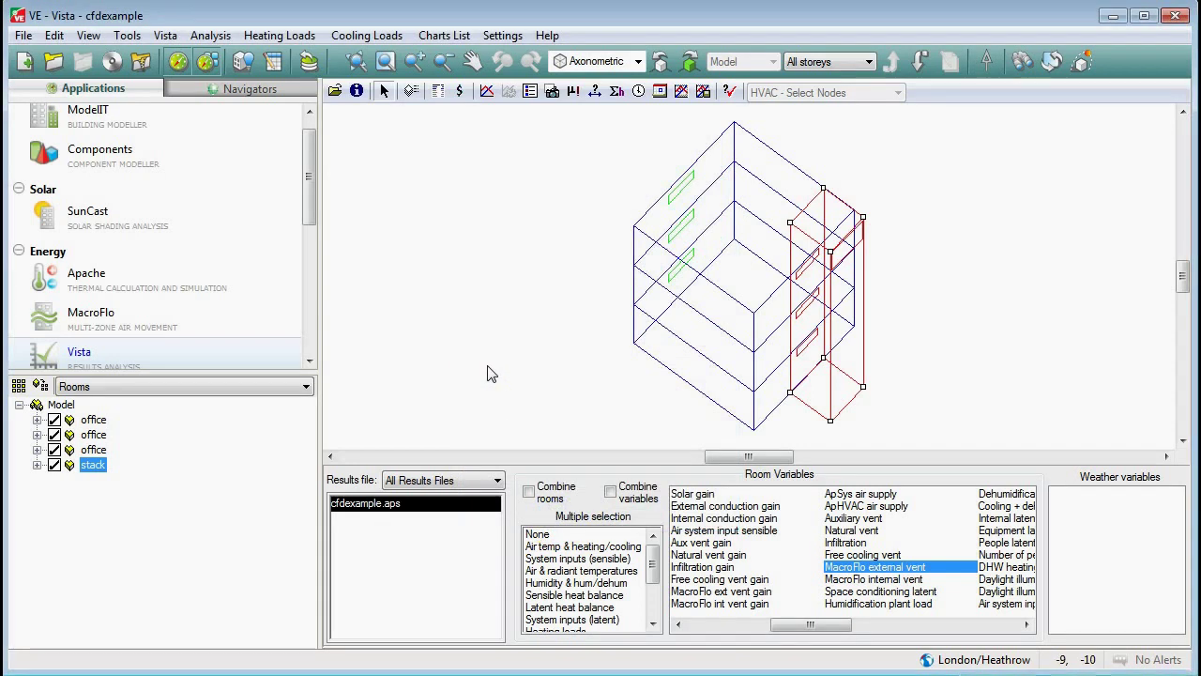
Switch to MicroFlo and choose Internal Analysis as the analysis type.
{"action": "left_click_drag", "start_coordinate": [312, 205], "coordinate": [304, 345]}
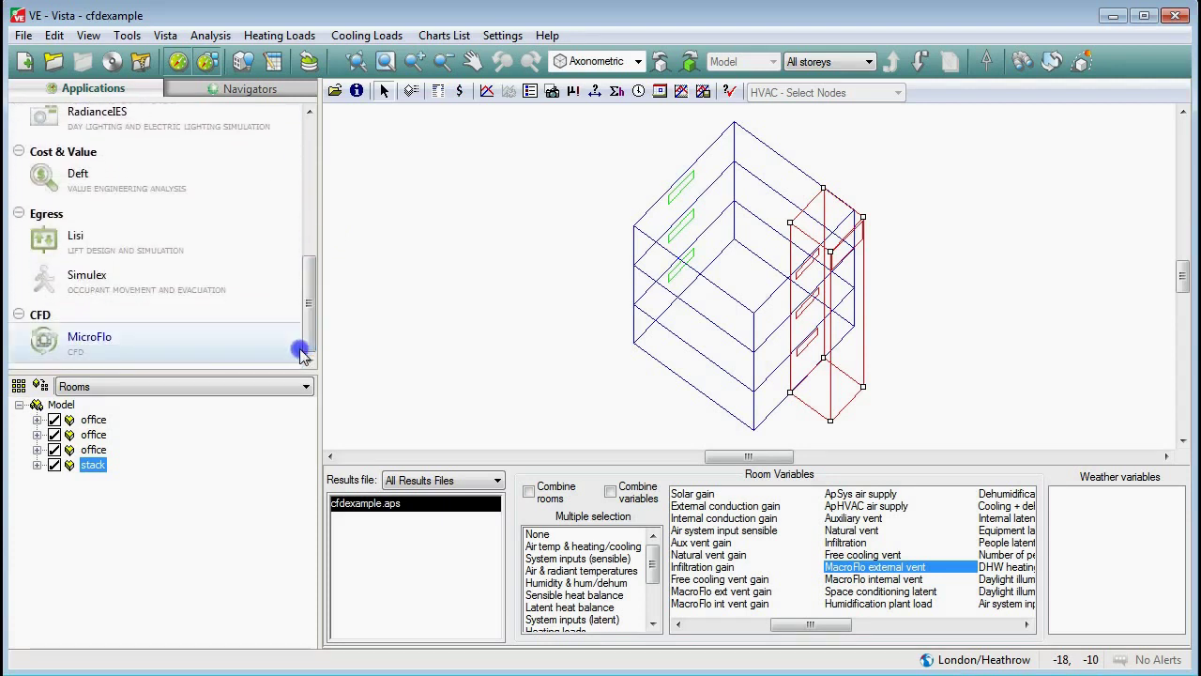
{"action": "left_click", "coordinate": [94, 342]}
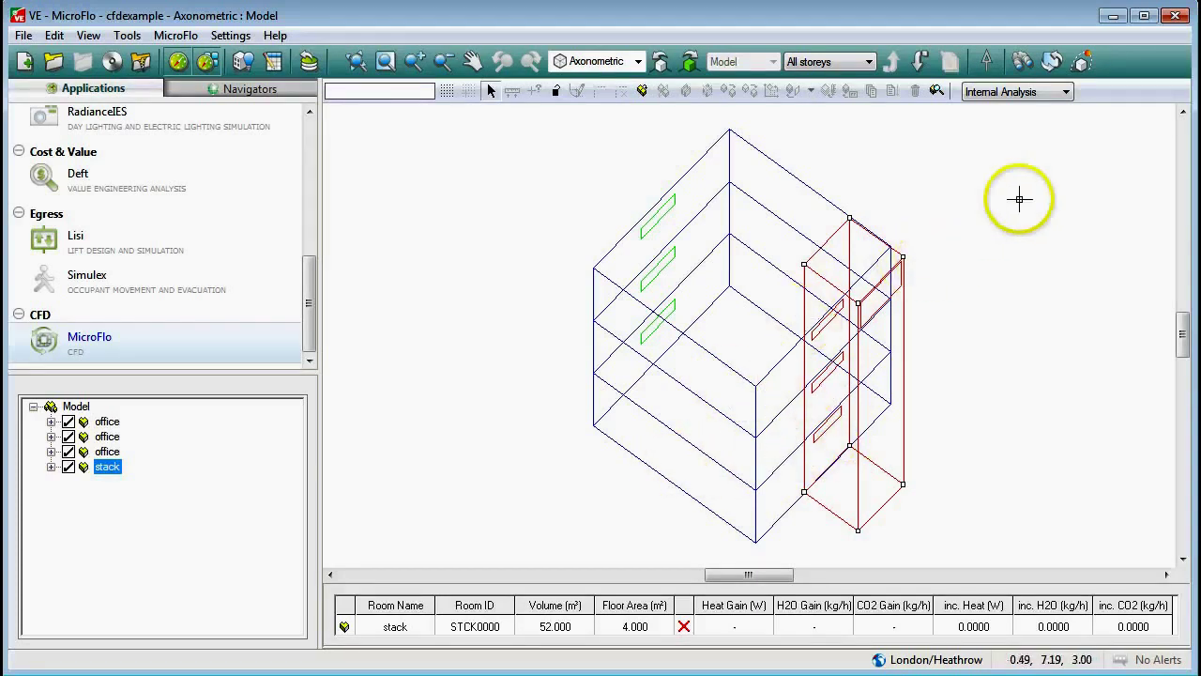
{"action": "left_click", "coordinate": [1017, 92]}
{"action": "left_click", "coordinate": [1011, 105]}
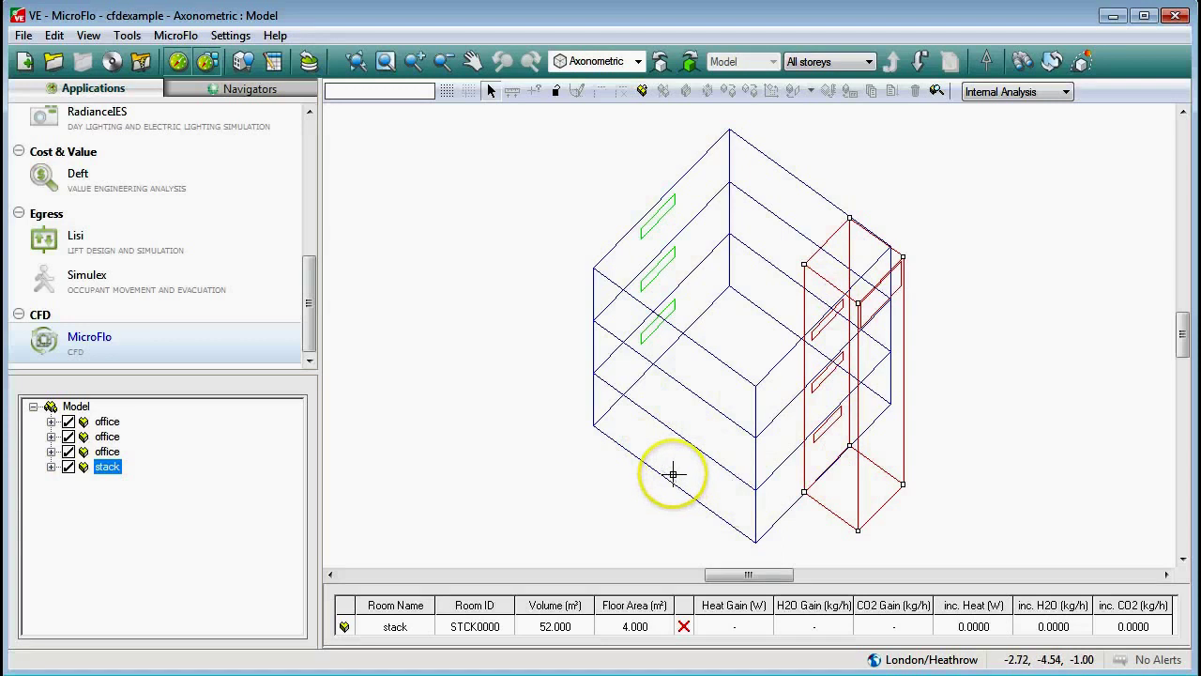
Create a multi-zone space by adding the two upper offices and the stack to the lowest office.
{"action": "left_click", "coordinate": [673, 473]}
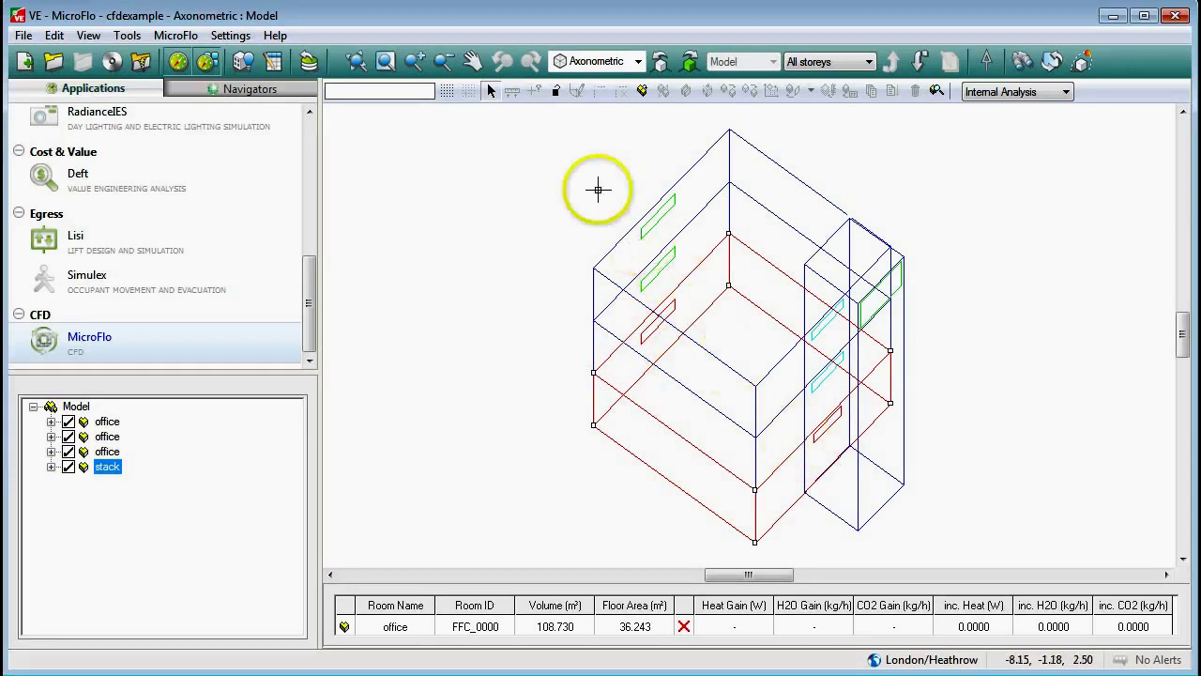
{"action": "left_click", "coordinate": [641, 92]}
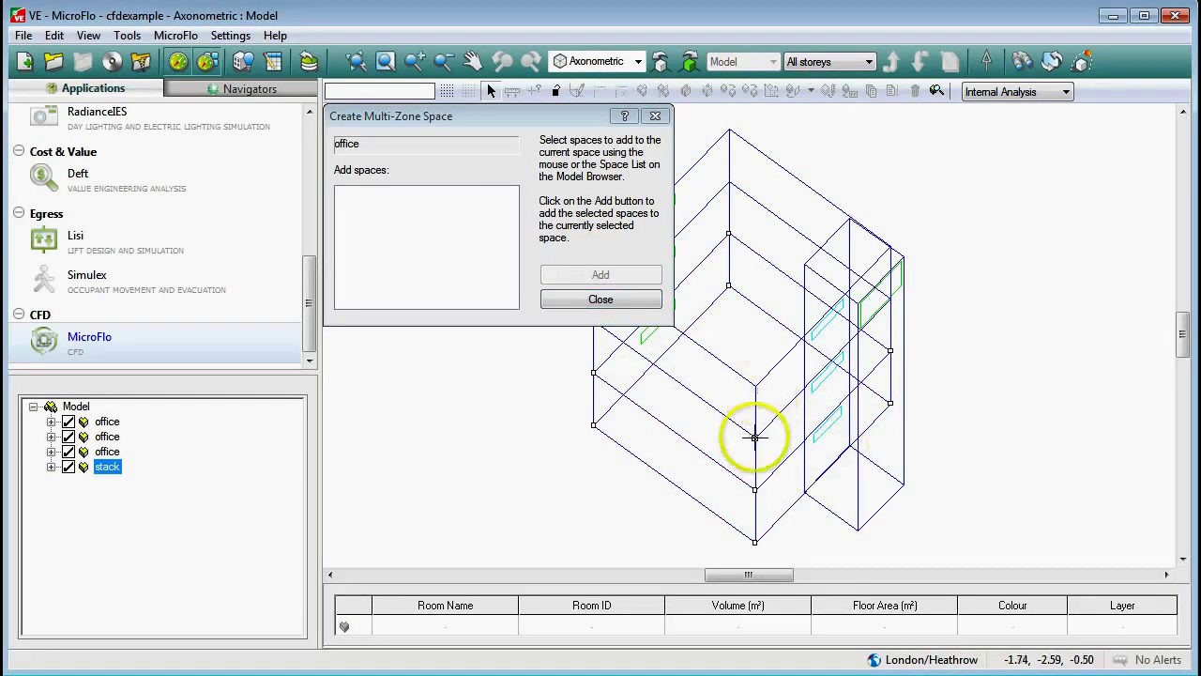
{"action": "left_click", "coordinate": [750, 446]}
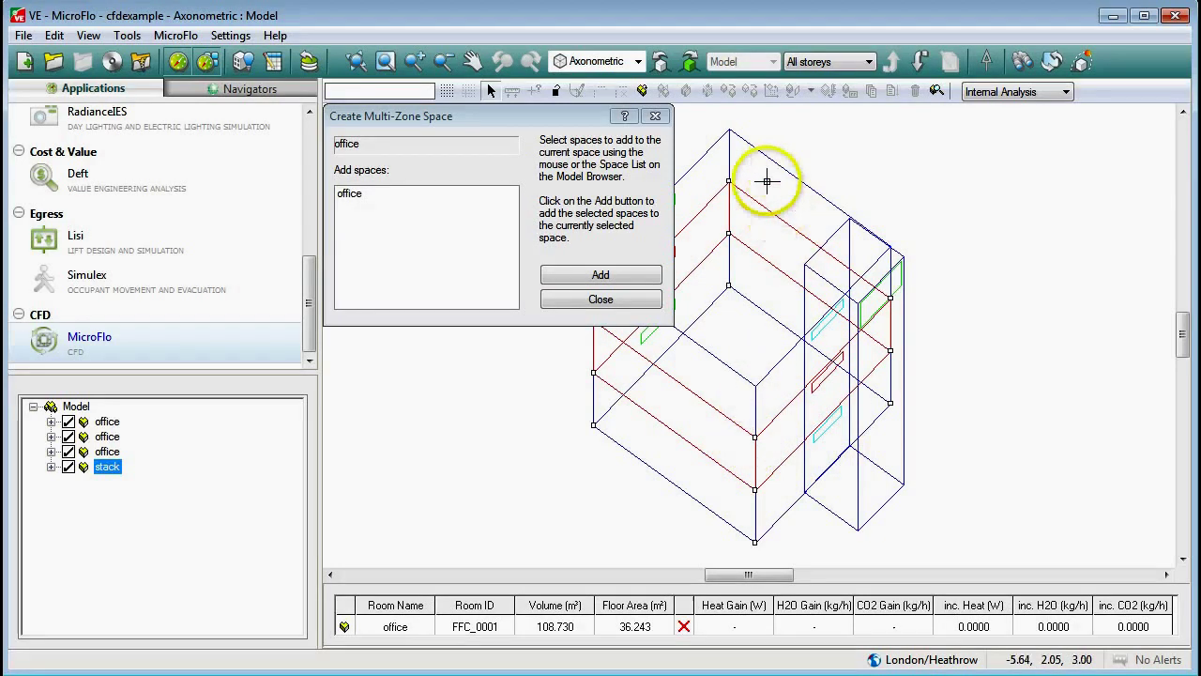
{"action": "left_click", "coordinate": [771, 160]}
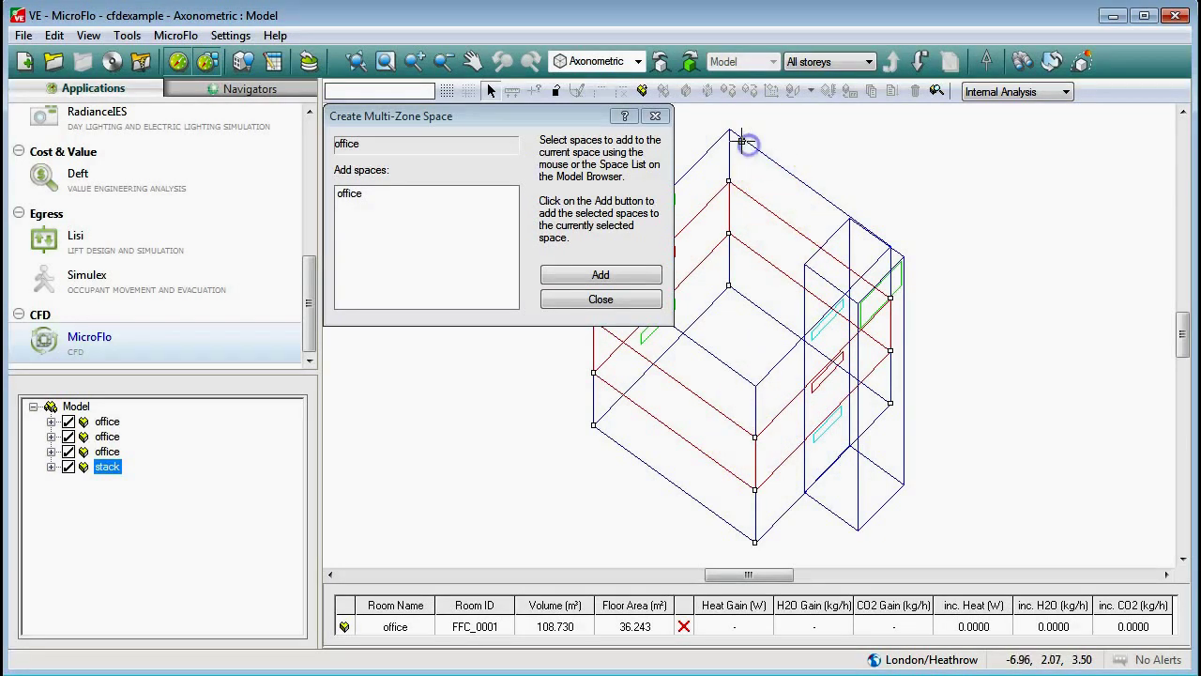
{"action": "left_click", "coordinate": [728, 129]}
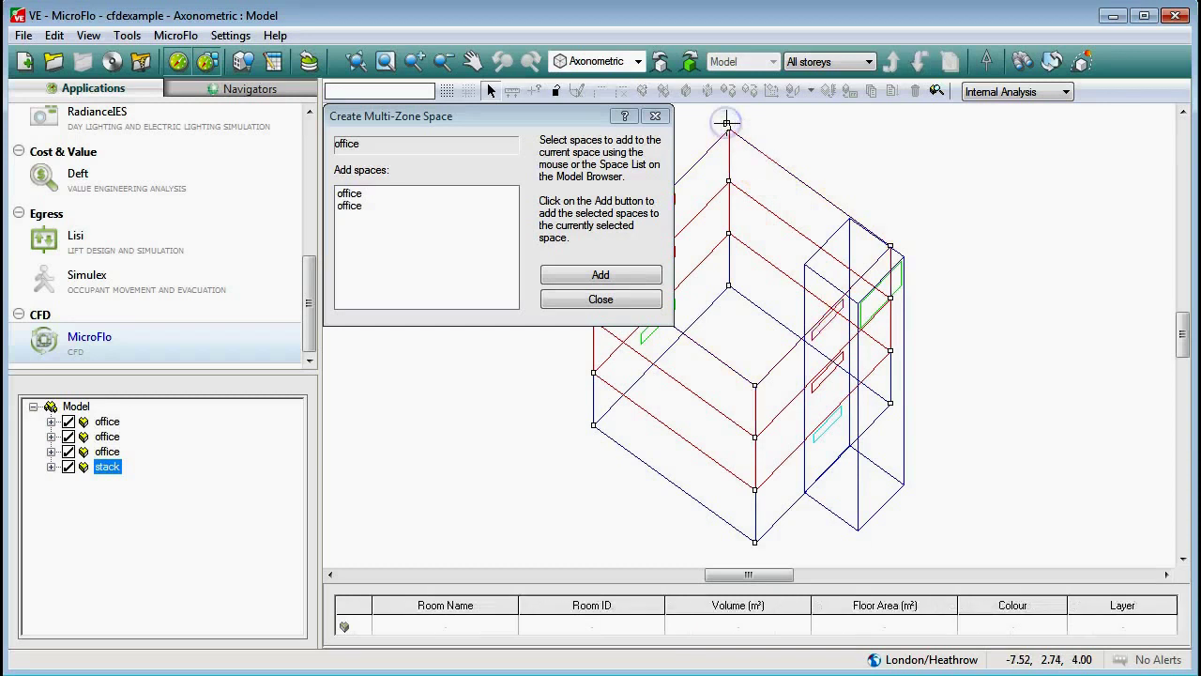
{"action": "left_click", "coordinate": [903, 481]}
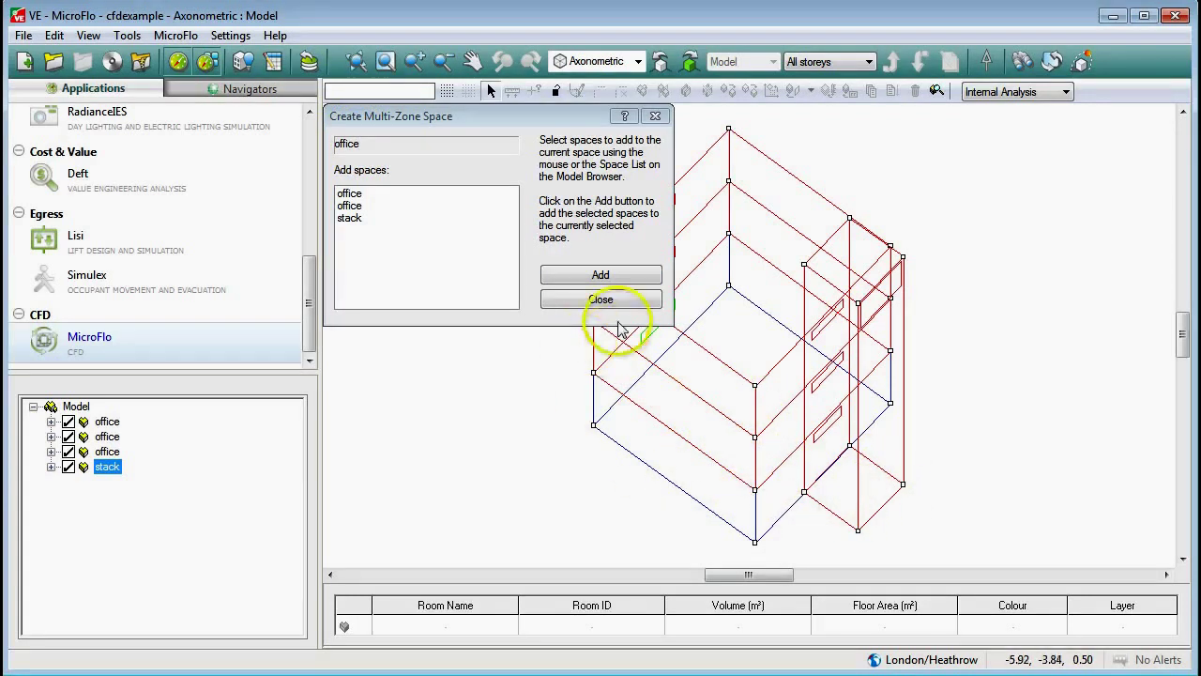
{"action": "left_click", "coordinate": [593, 282]}
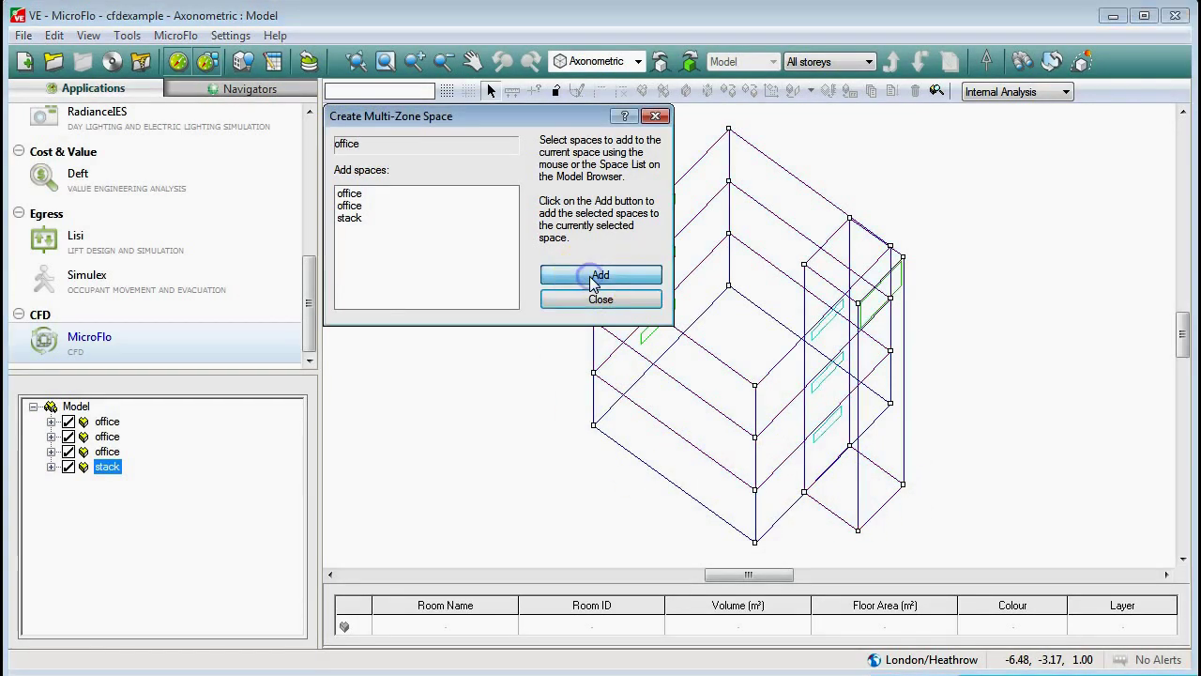
{"action": "left_click", "coordinate": [601, 300]}
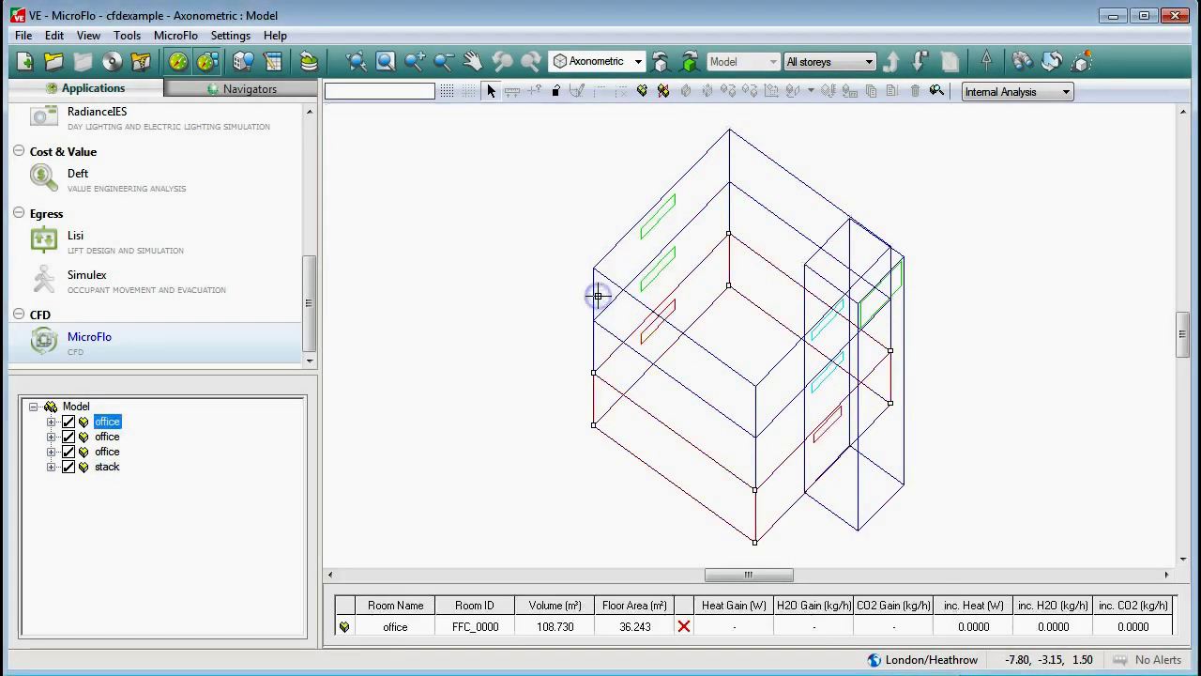
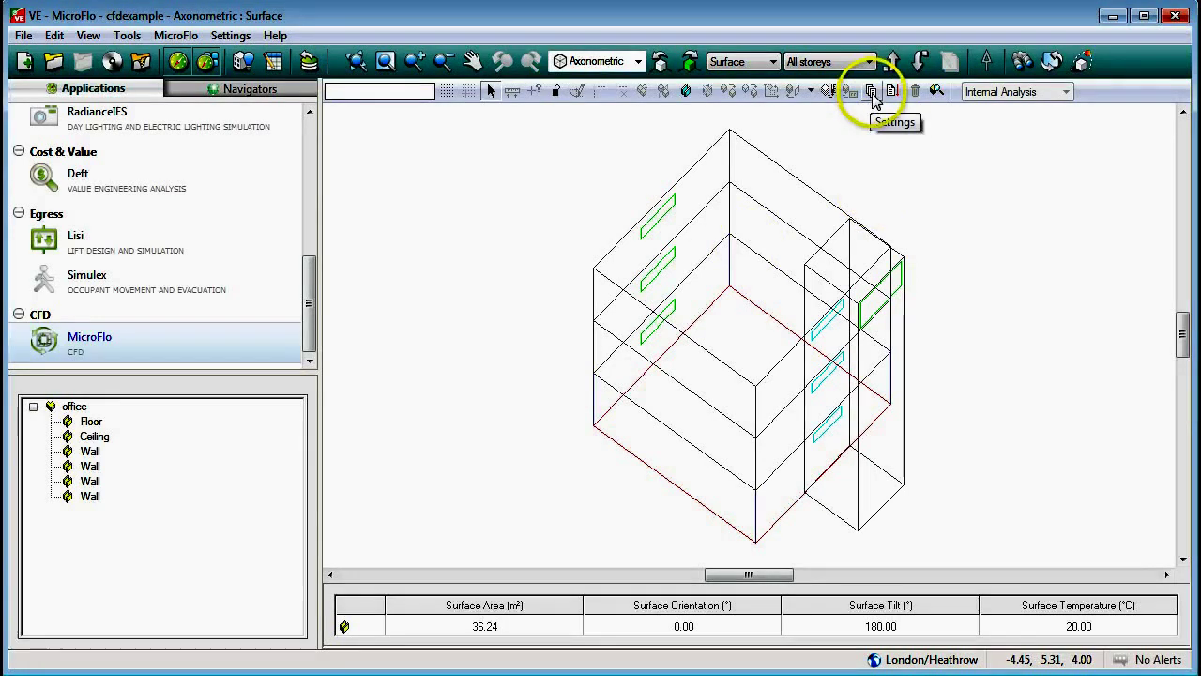
Set the CFD discretisation scheme to Hybrid and keep the default grid spacing at 0.10 m.
{"action": "left_click", "coordinate": [871, 94]}
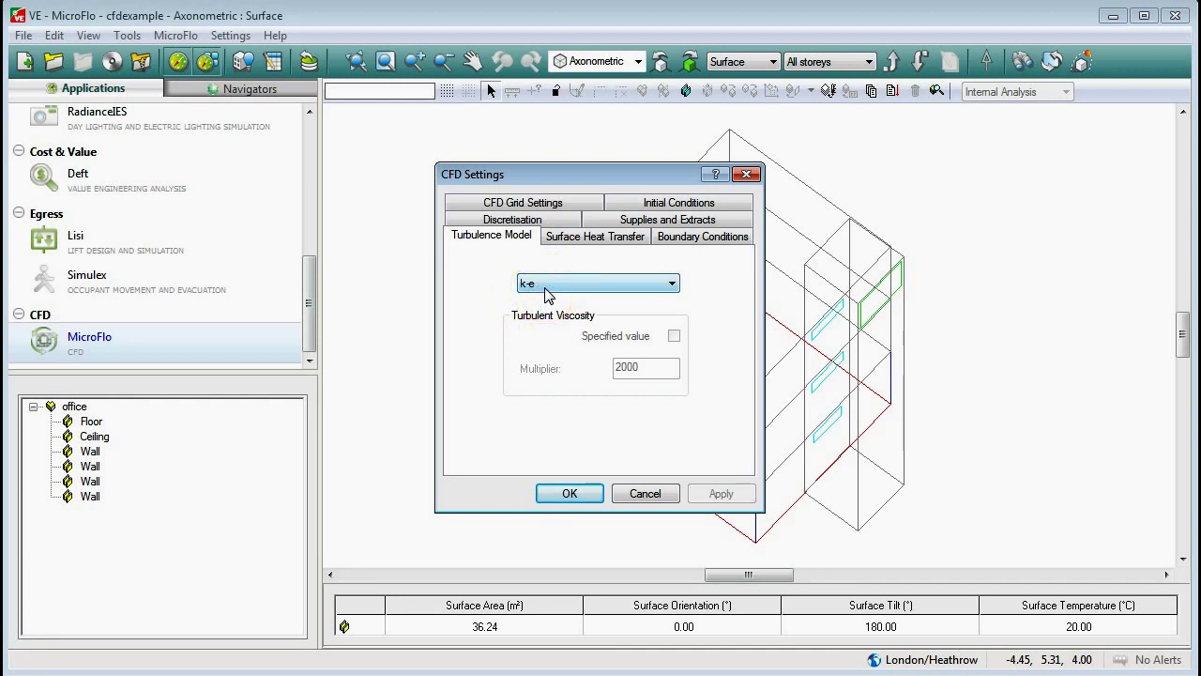
{"action": "left_click", "coordinate": [533, 223]}
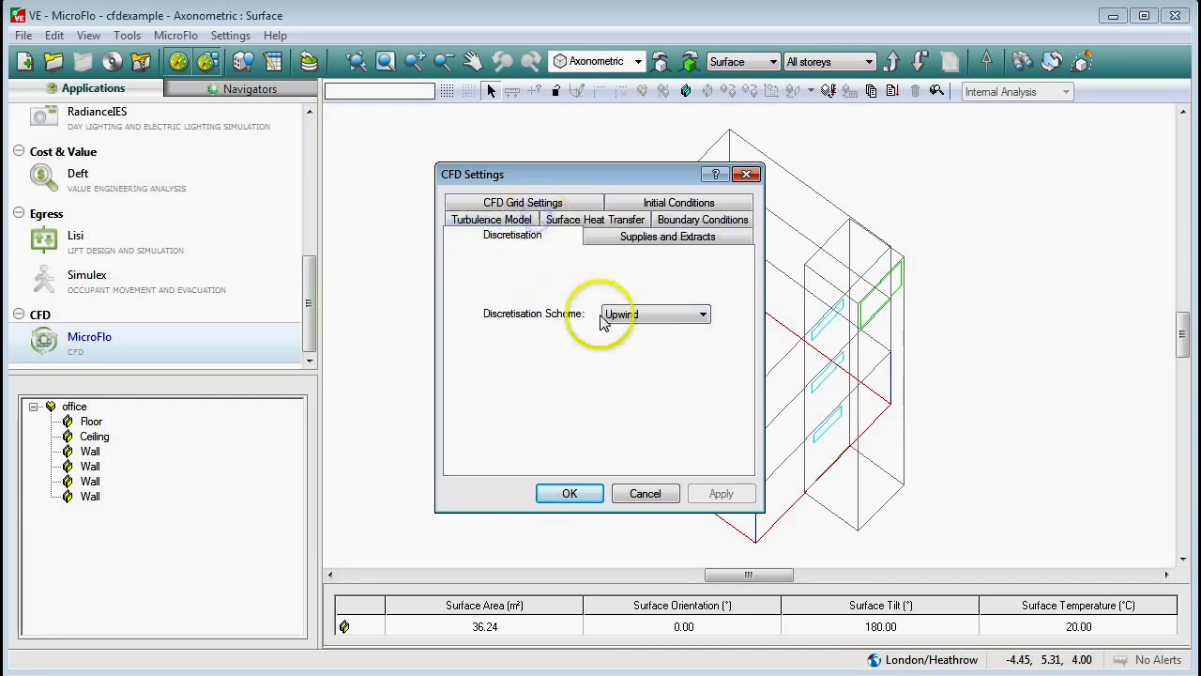
{"action": "left_click", "coordinate": [694, 315]}
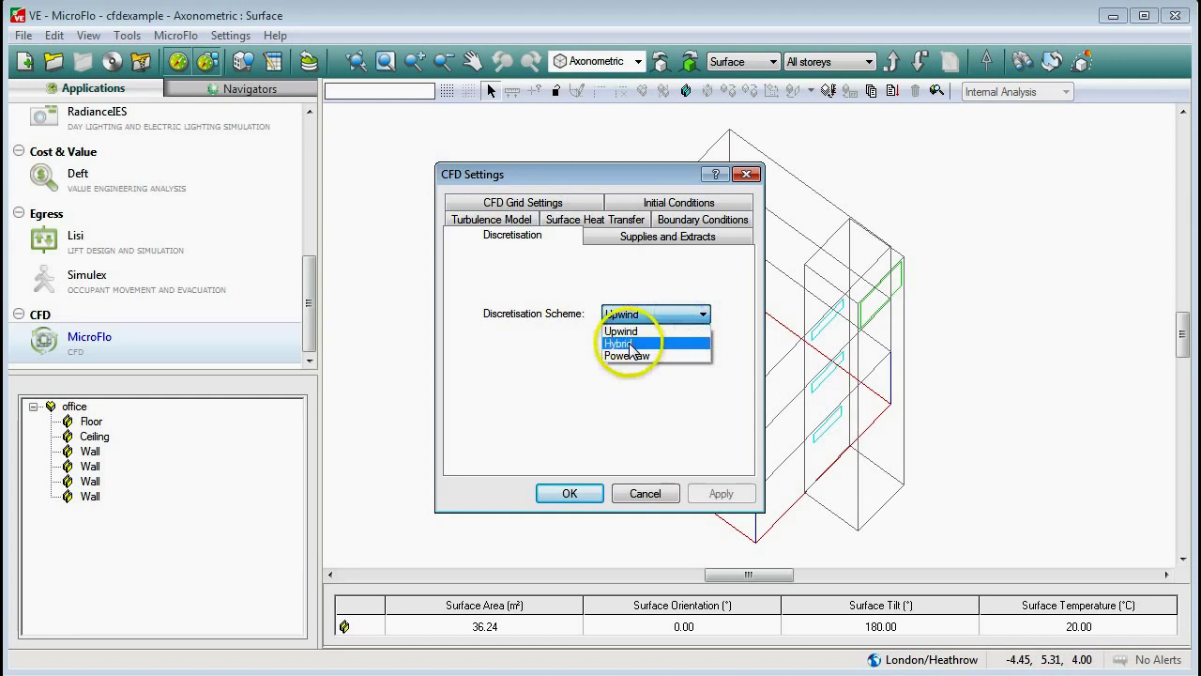
{"action": "left_click", "coordinate": [632, 343]}
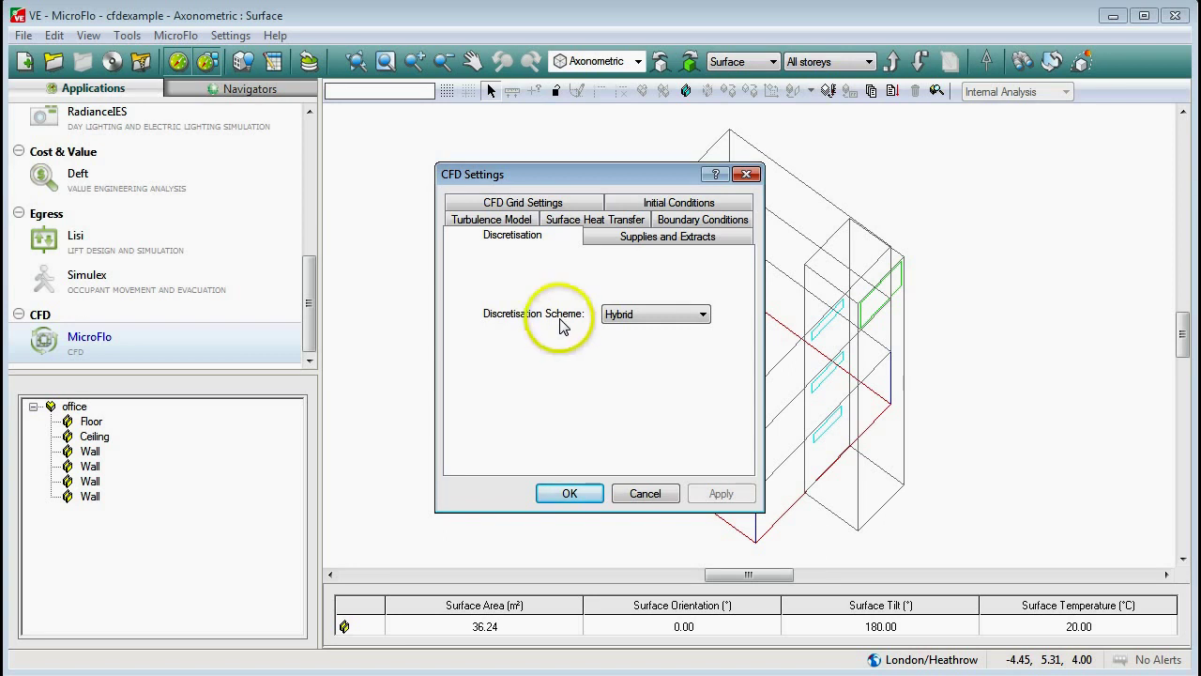
{"action": "left_click", "coordinate": [522, 204]}
{"action": "left_click", "coordinate": [624, 331]}
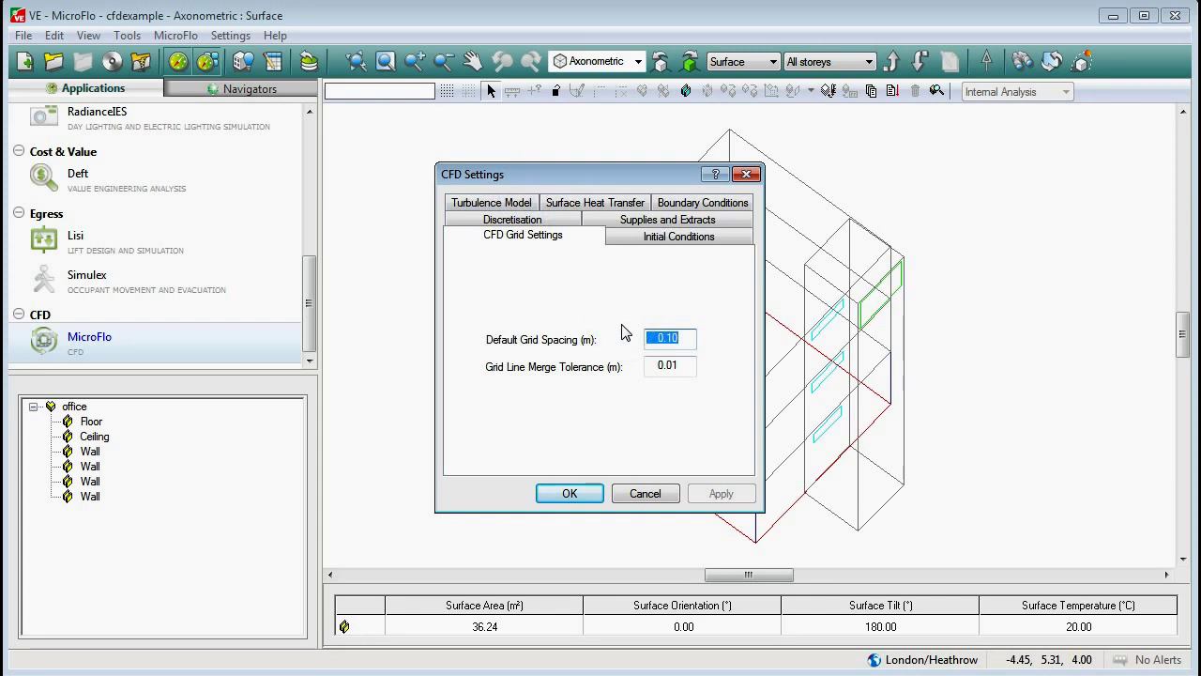
{"action": "left_click", "coordinate": [667, 343]}
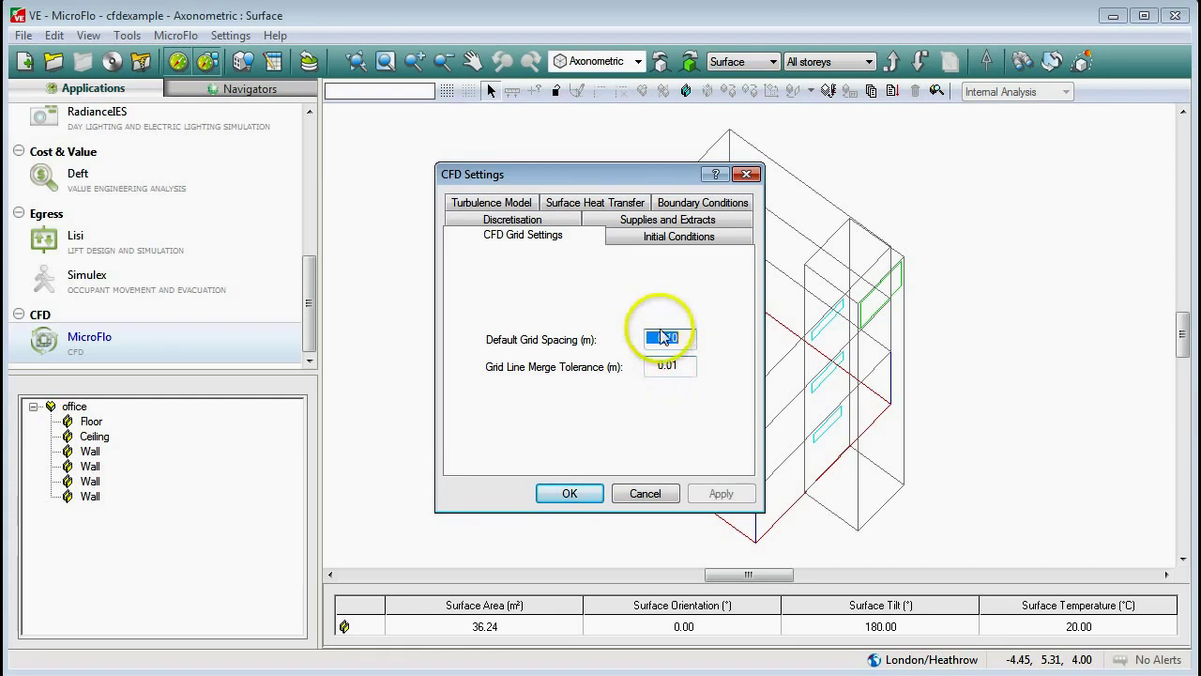
{"action": "left_click", "coordinate": [569, 494]}
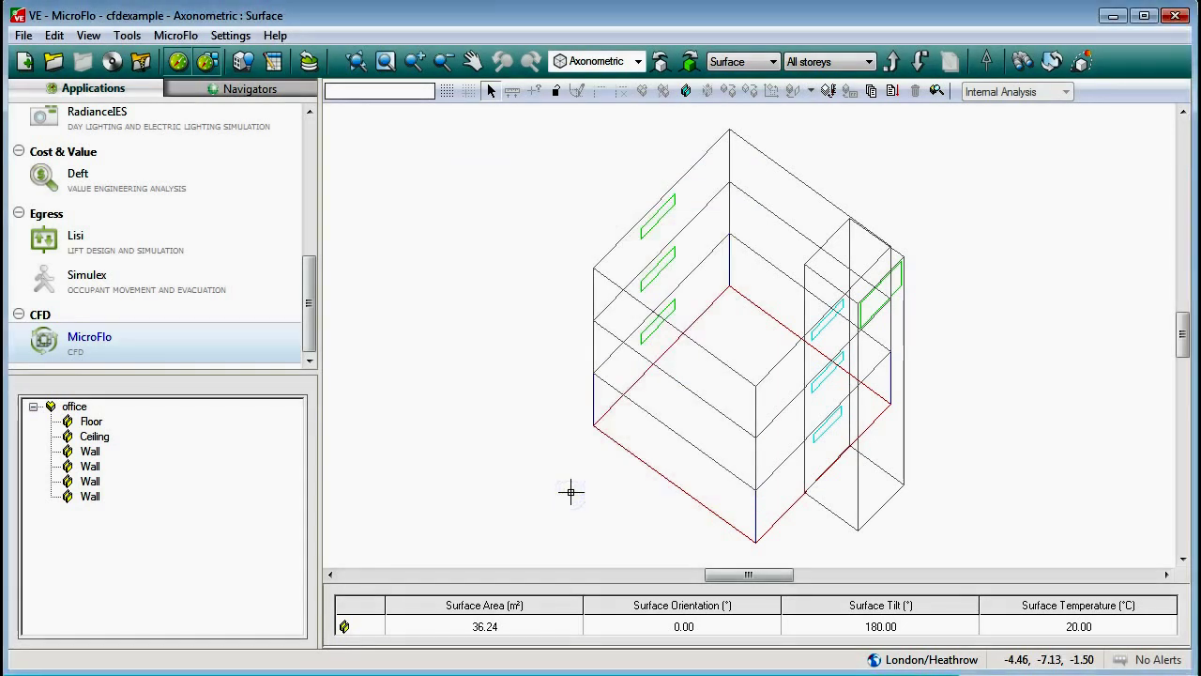
Start a boundary data import and enable the boundary conditions from cfdexample.bcf.
{"action": "left_click", "coordinate": [483, 375]}
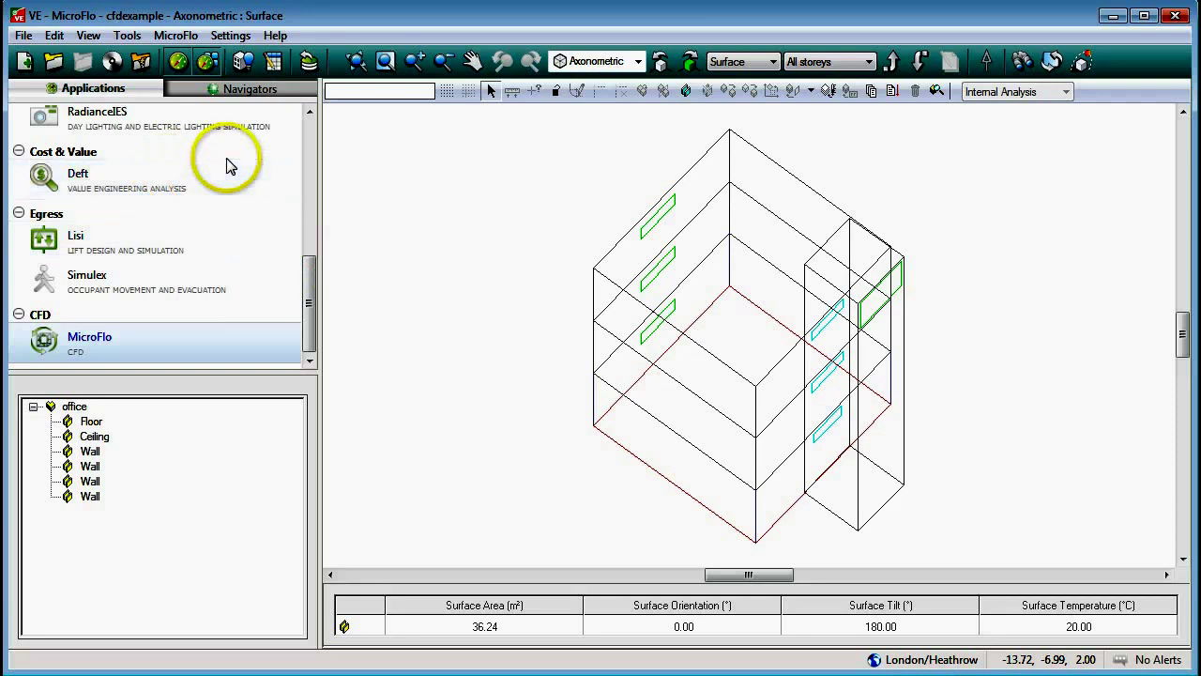
{"action": "left_click", "coordinate": [127, 35]}
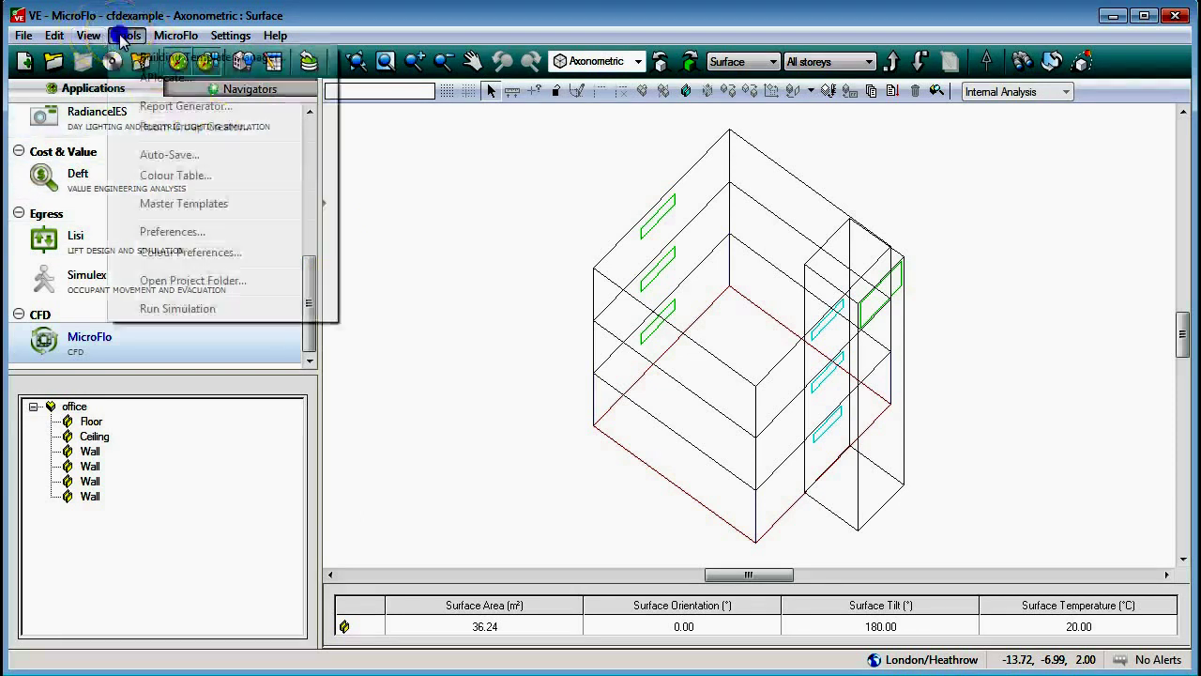
{"action": "mouse_move", "coordinate": [99, 37]}
{"action": "mouse_move", "coordinate": [171, 35]}
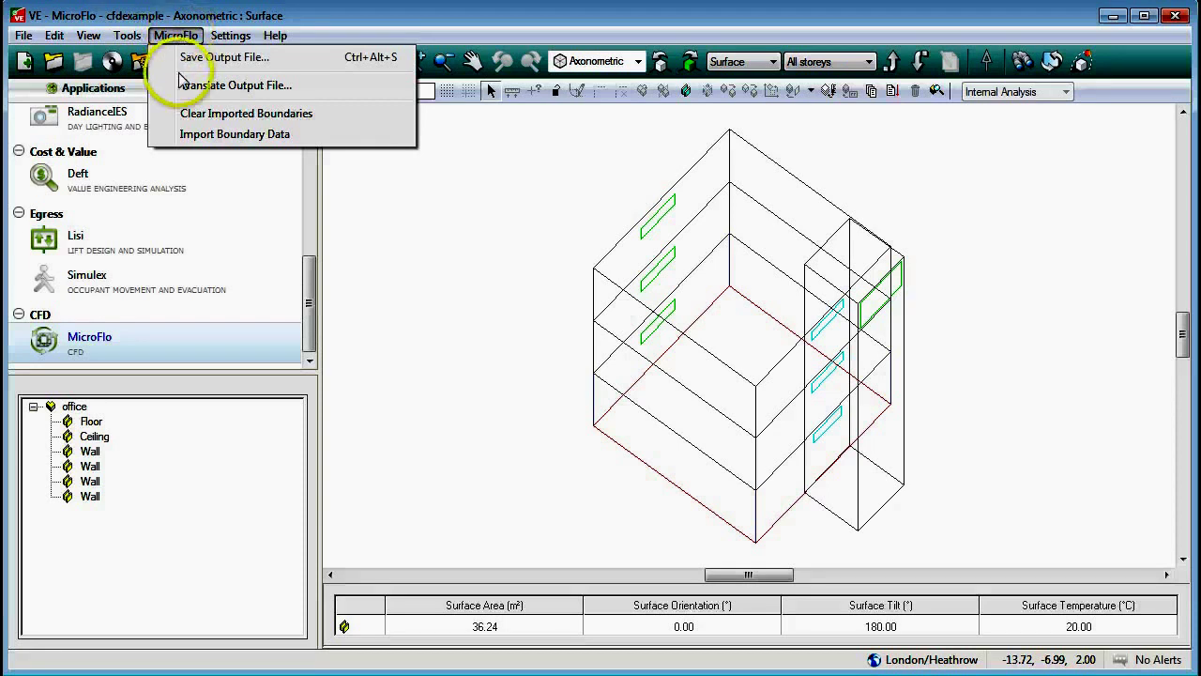
{"action": "left_click", "coordinate": [237, 137]}
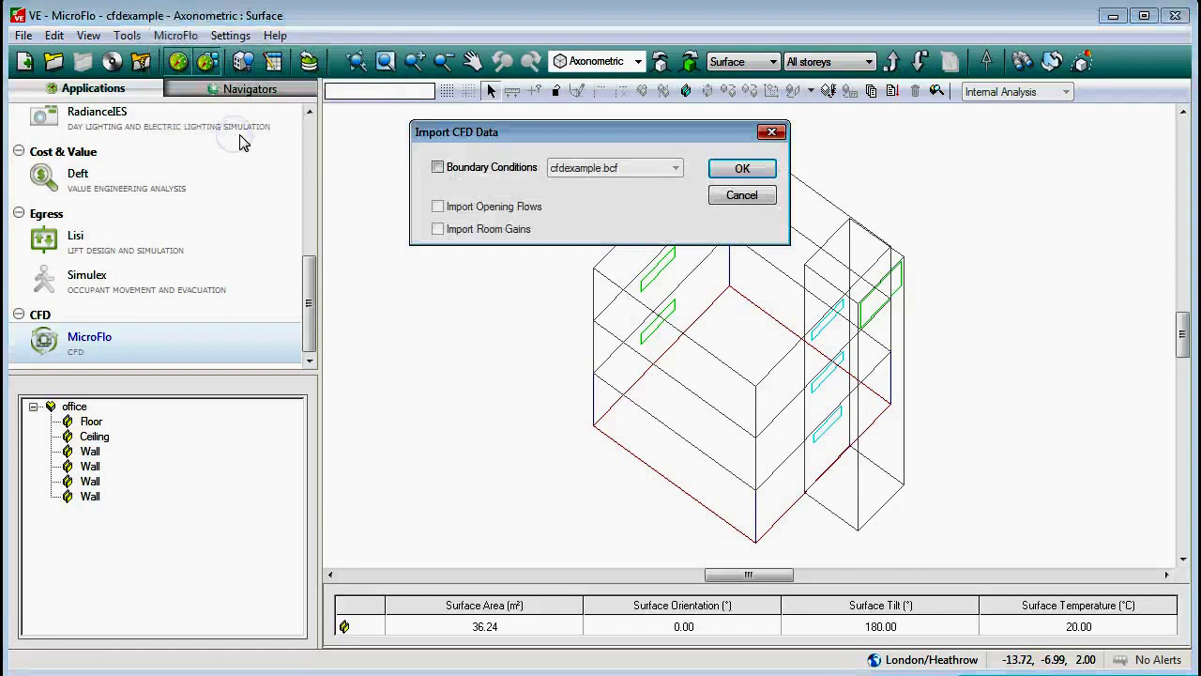
{"action": "left_click", "coordinate": [437, 168]}
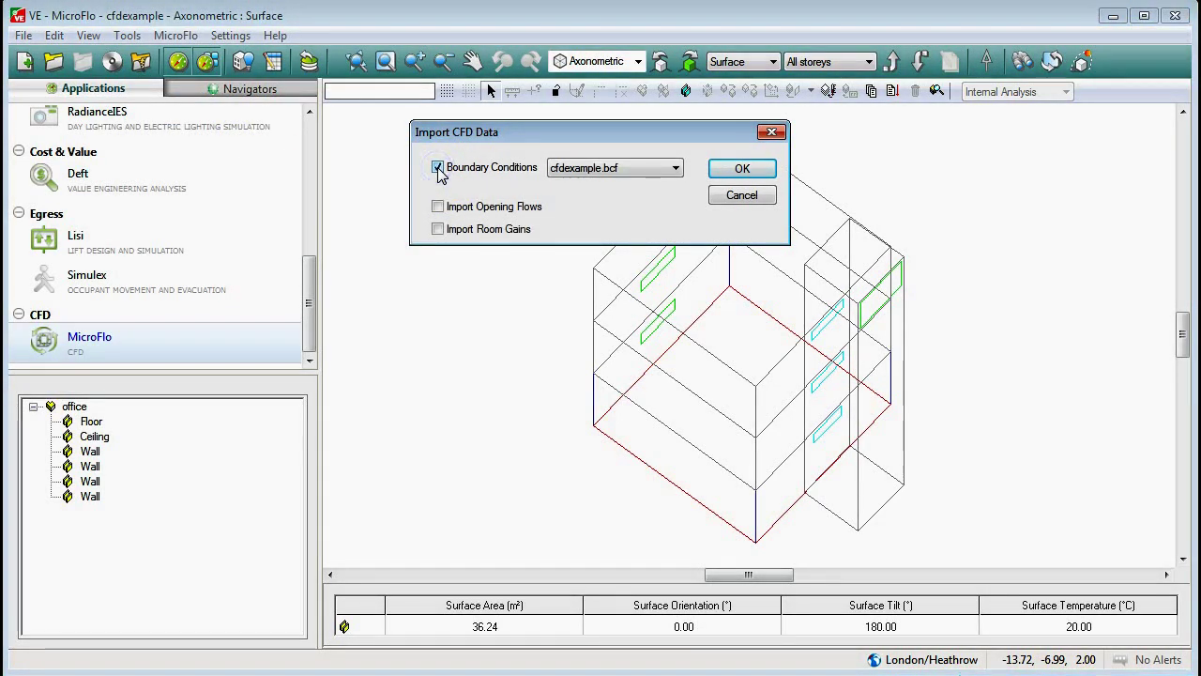
{"action": "left_click", "coordinate": [597, 177]}
{"action": "left_click", "coordinate": [608, 180]}
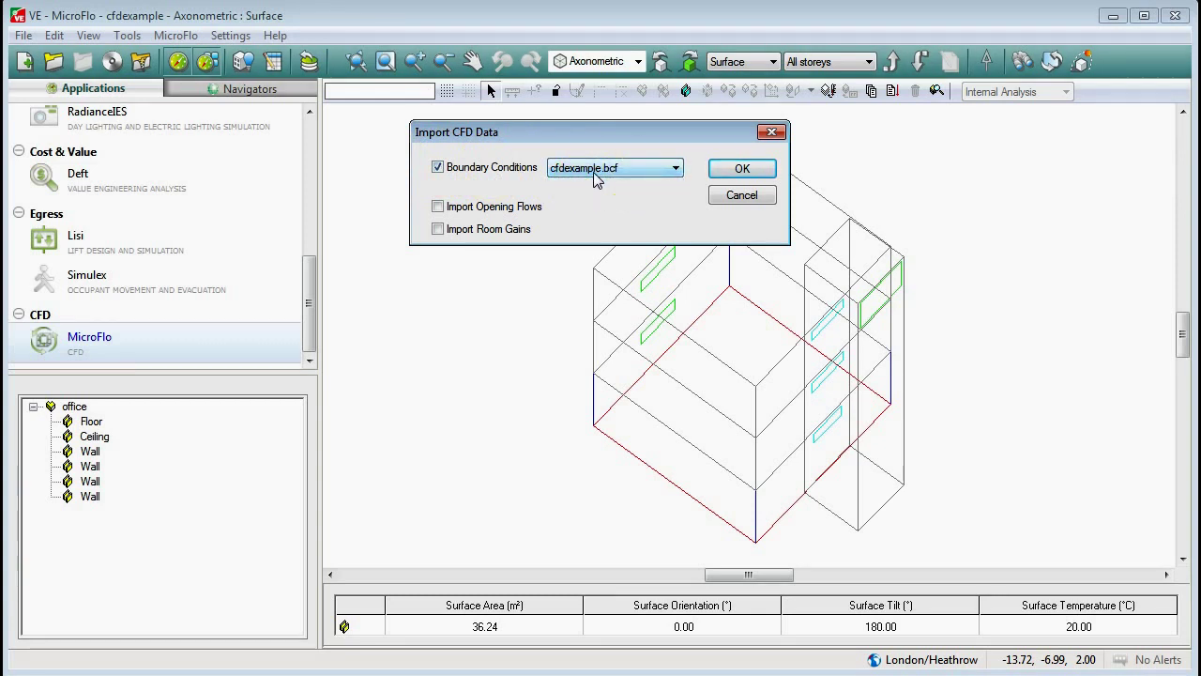
Include the opening flows with the window opening position set to Top, and complete the import.
{"action": "left_click", "coordinate": [438, 208]}
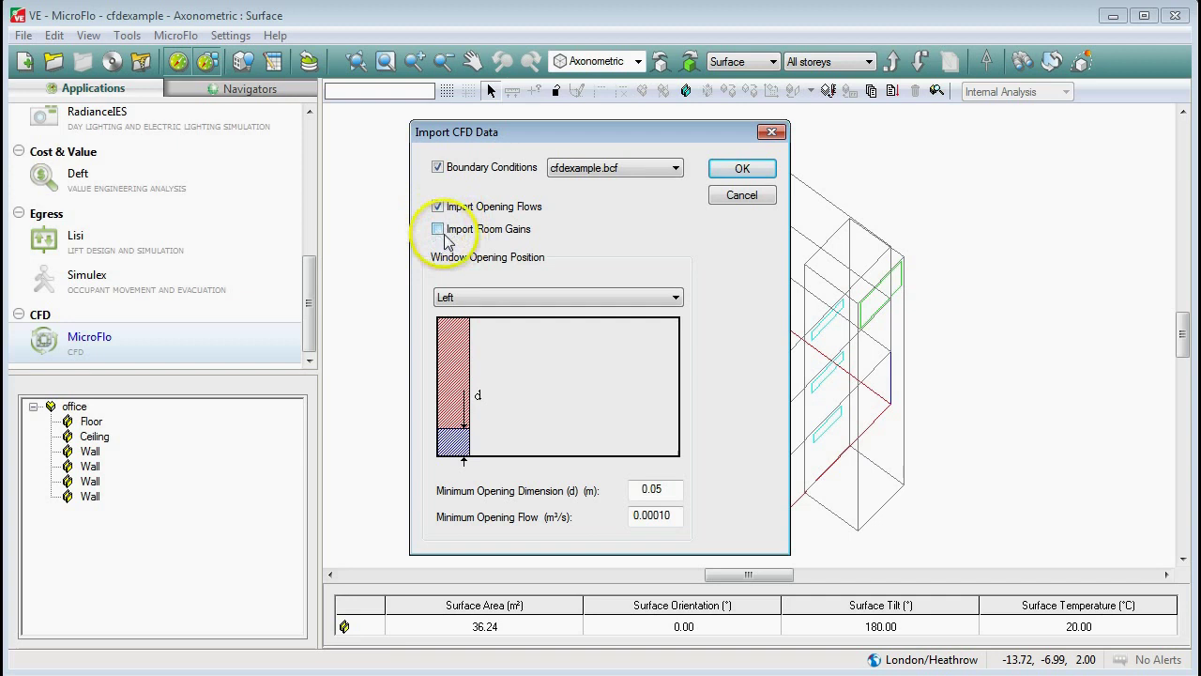
{"action": "left_click", "coordinate": [503, 299]}
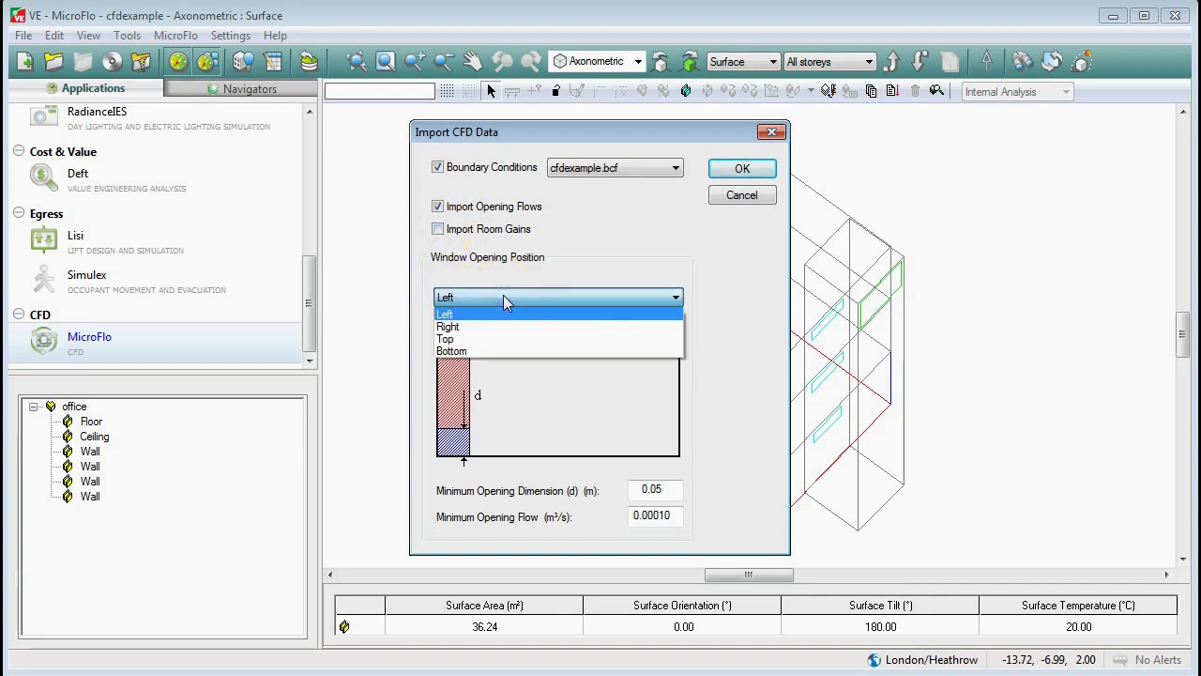
{"action": "left_click", "coordinate": [461, 340]}
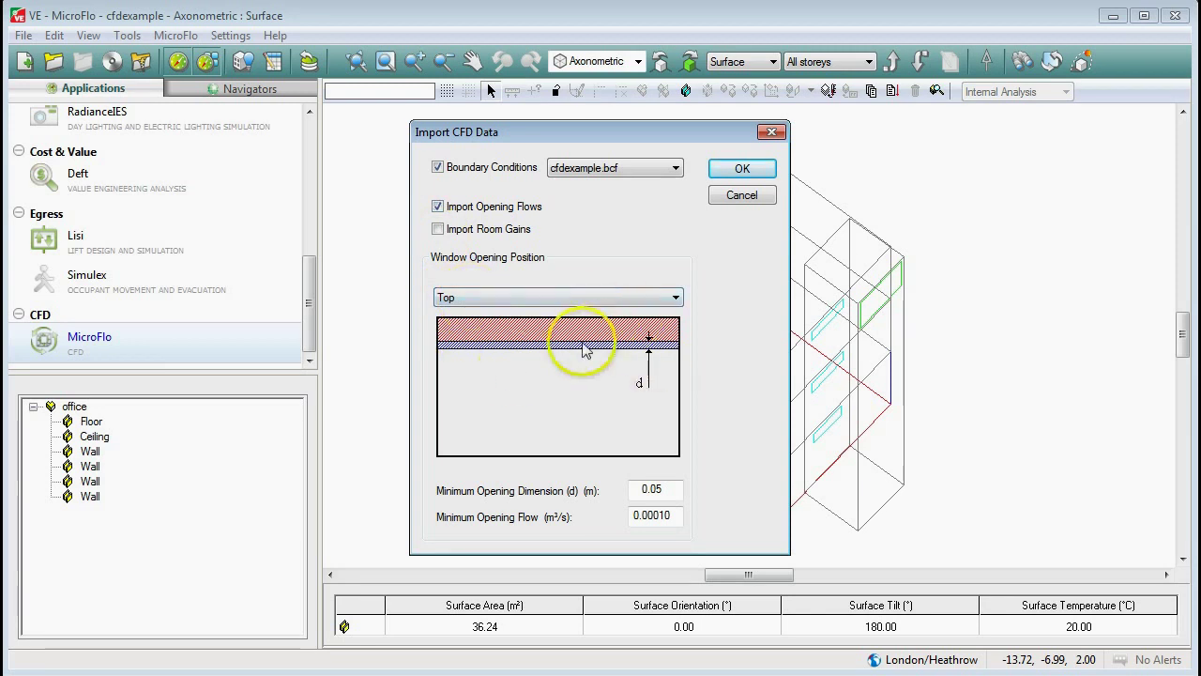
{"action": "left_click", "coordinate": [728, 173]}
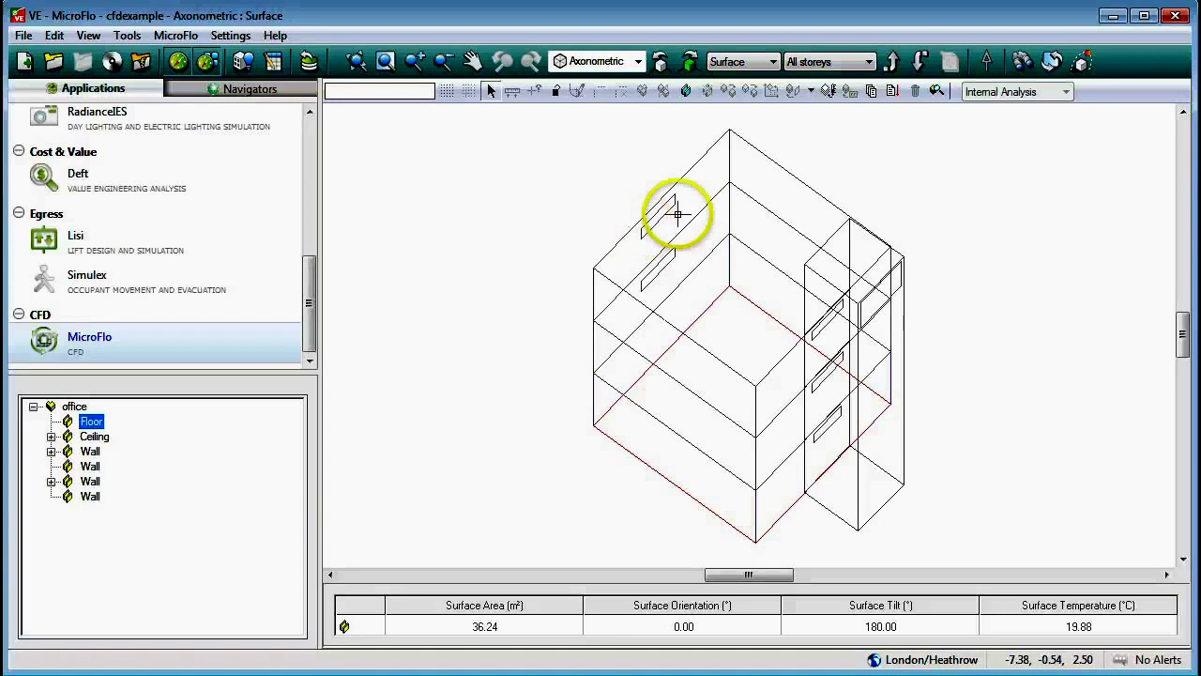
Go up to model level and back down to the multi-zone office's surfaces, then start the CFD run setup and accept the grid statistics.
{"action": "left_click", "coordinate": [894, 68]}
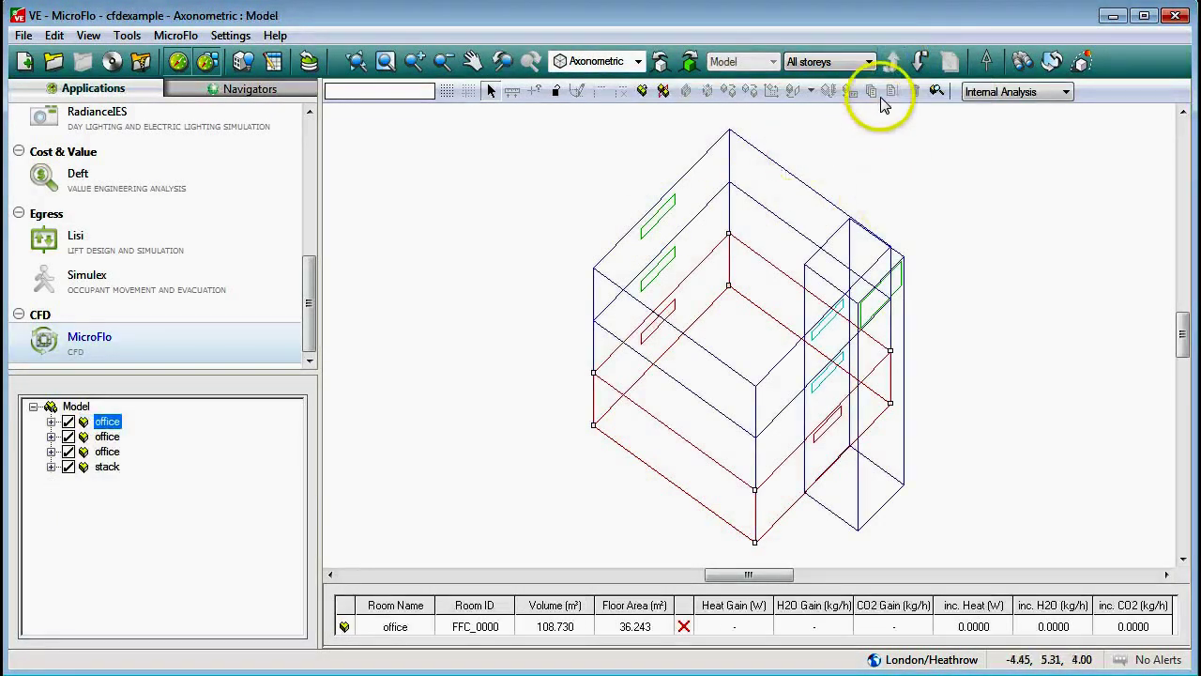
{"action": "left_click", "coordinate": [920, 63]}
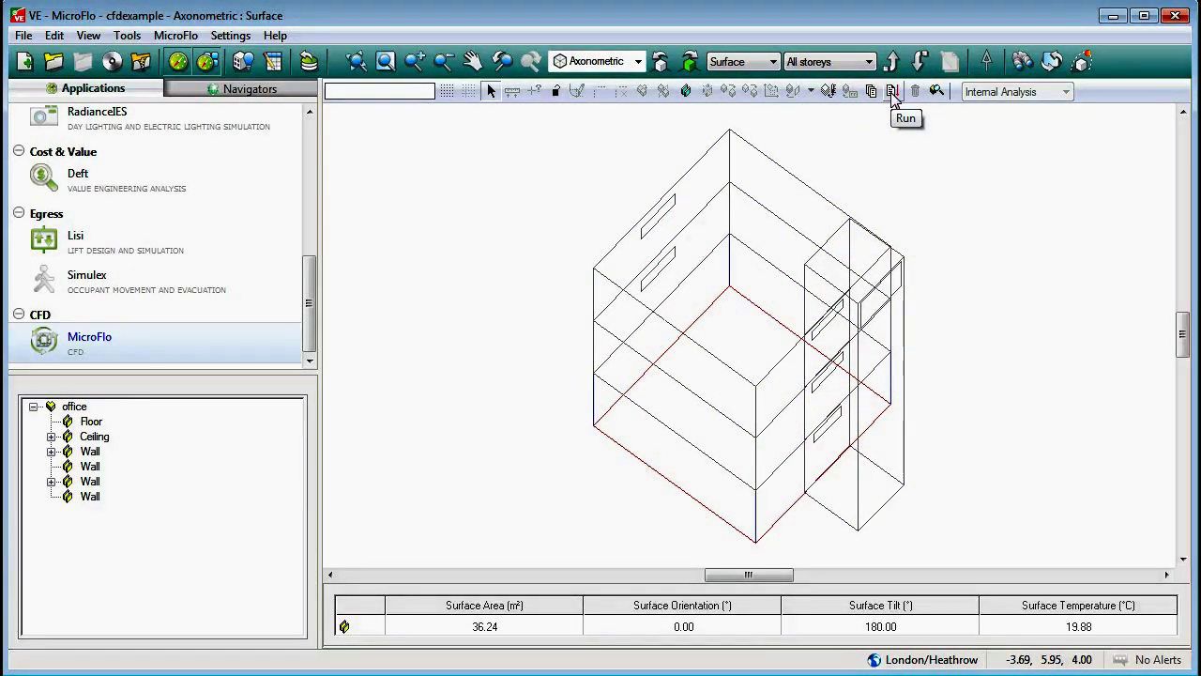
{"action": "left_click", "coordinate": [891, 91]}
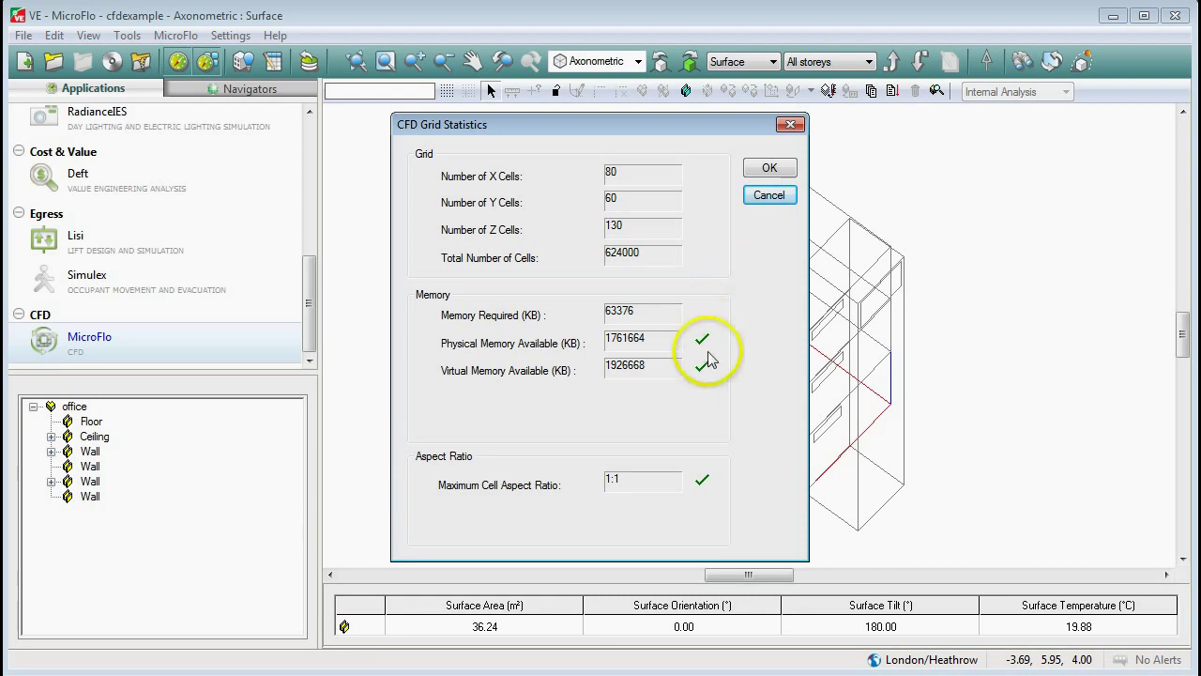
{"action": "left_click", "coordinate": [770, 169]}
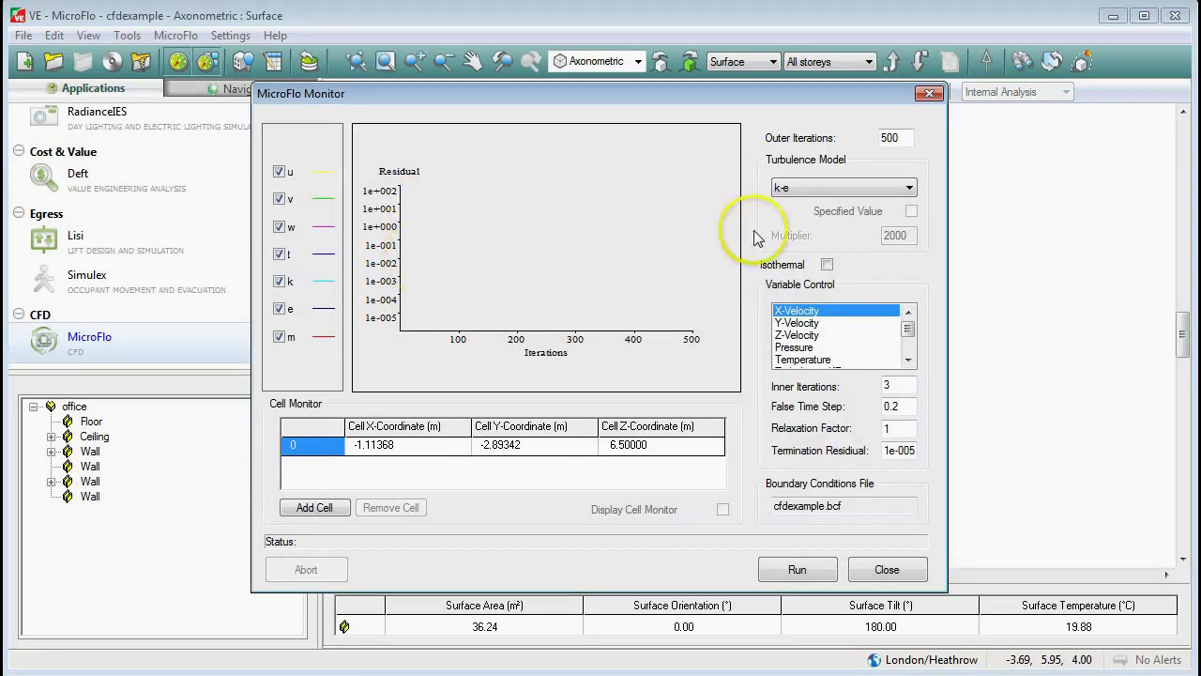
Run the CFD simulation with 50 outer iterations and close the monitor once it completes.
{"action": "left_click", "coordinate": [899, 138]}
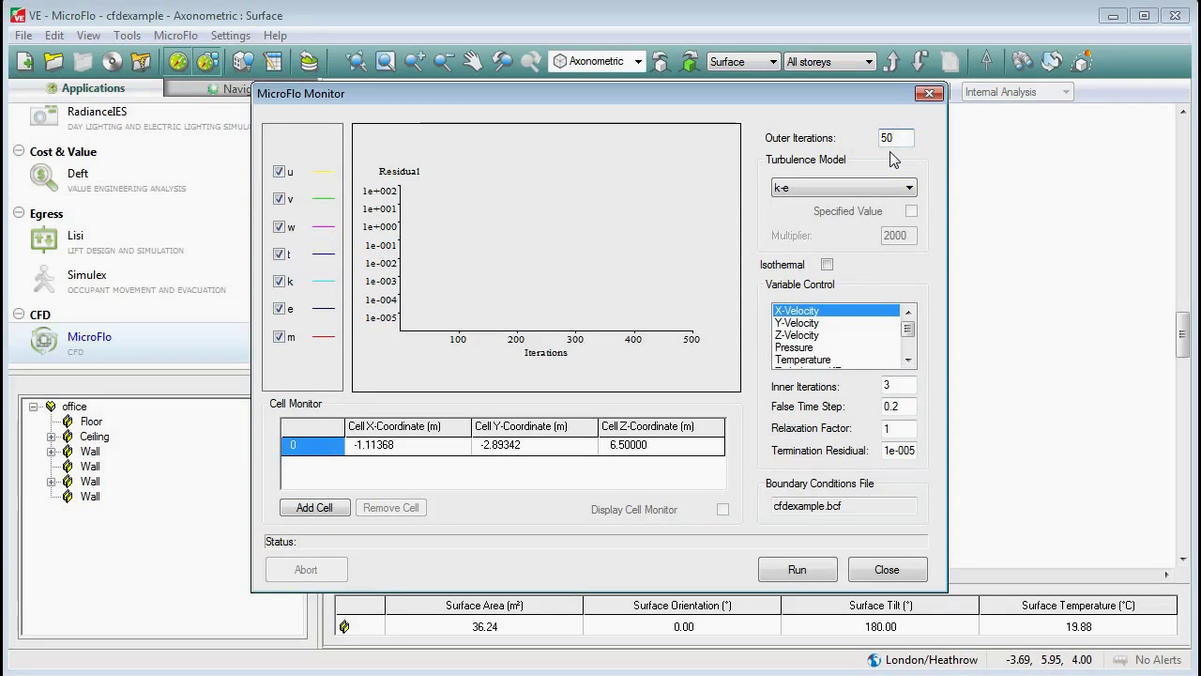
{"action": "left_click", "coordinate": [888, 141]}
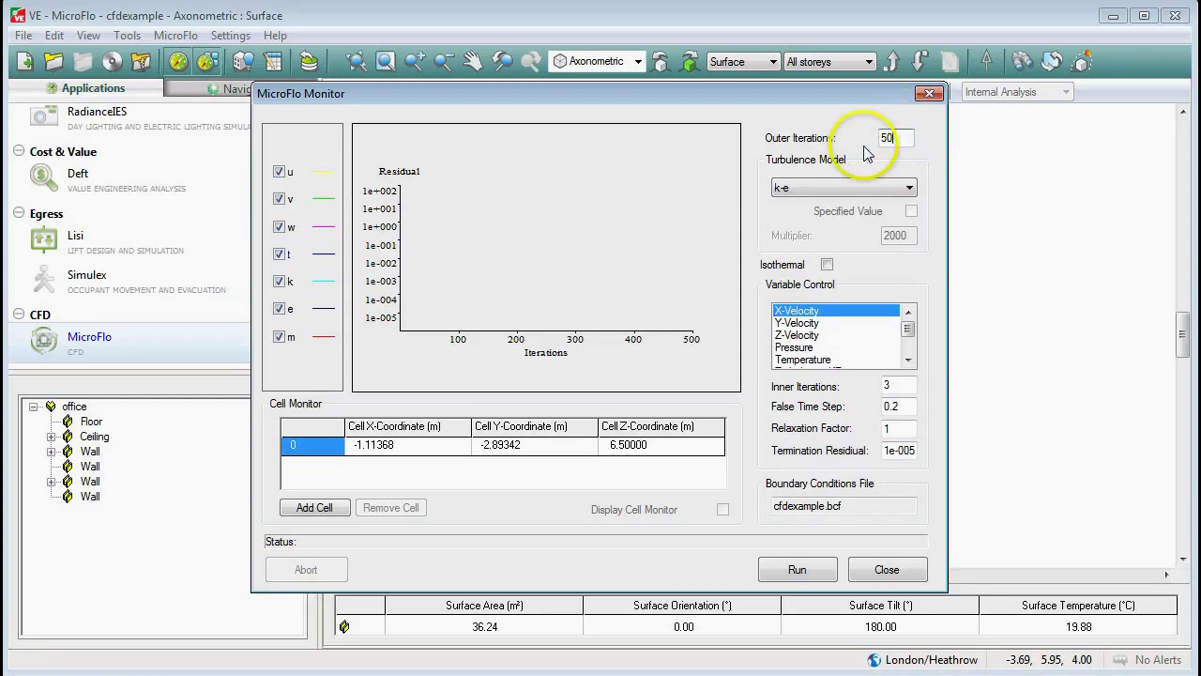
{"action": "left_click", "coordinate": [797, 570]}
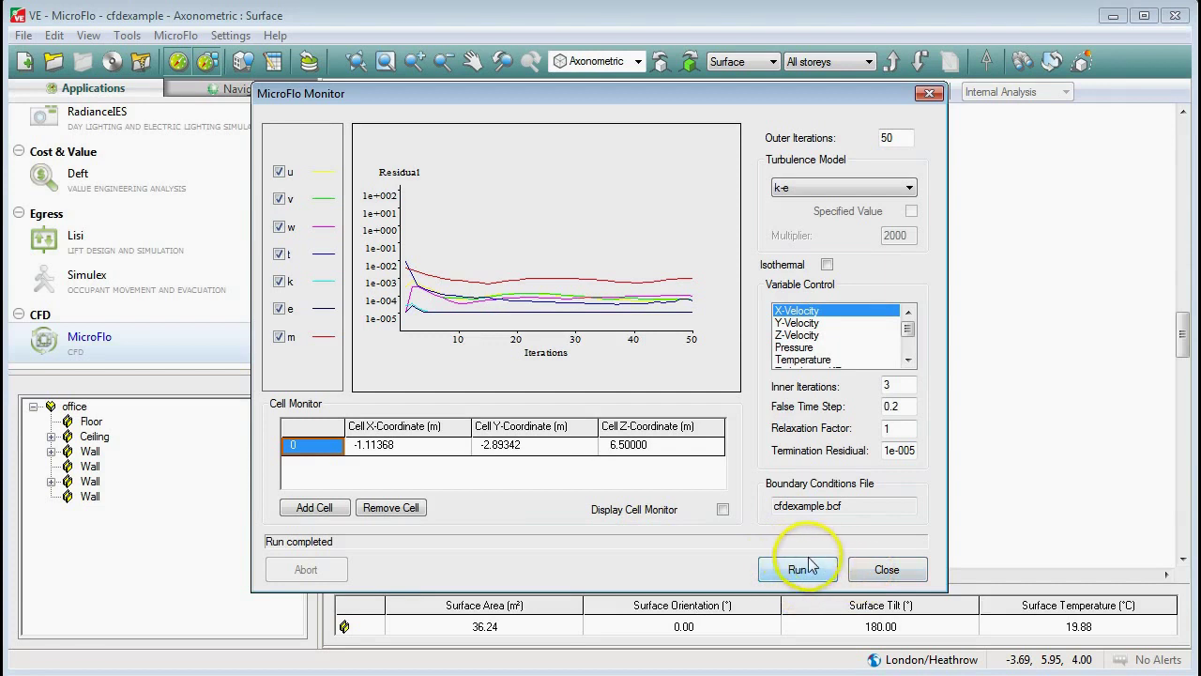
{"action": "left_click", "coordinate": [887, 570]}
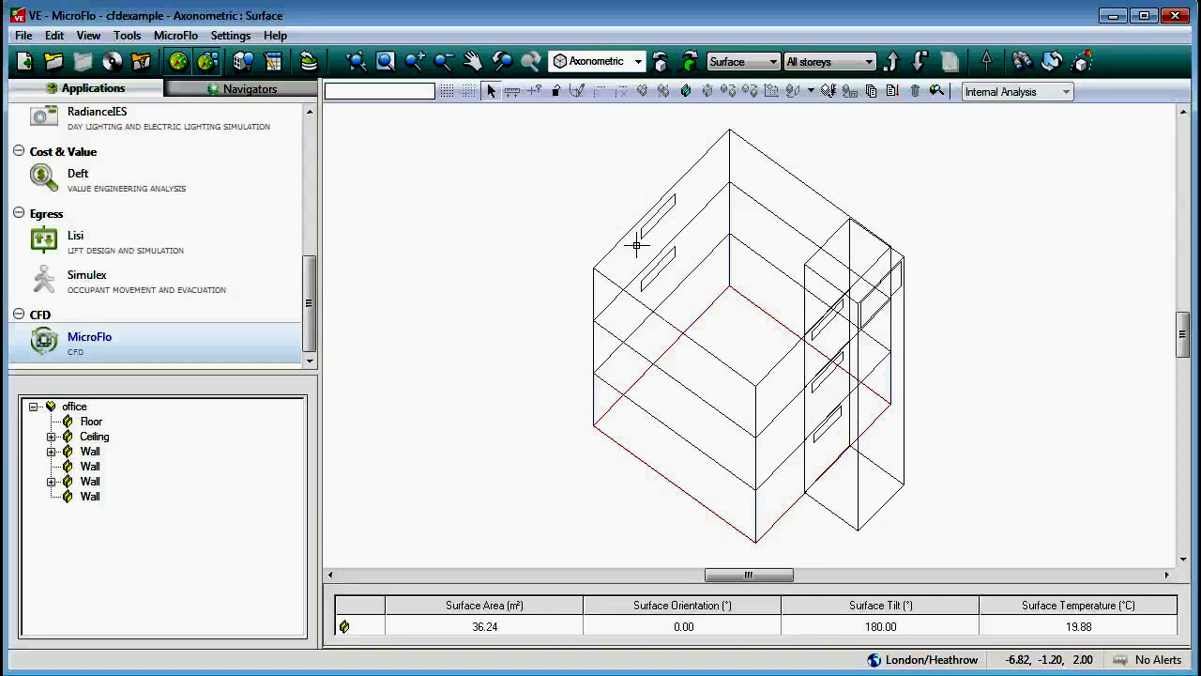
Open the MicroFlo viewer and turn the wireframe model to a side view of the office and stack.
{"action": "left_click", "coordinate": [938, 93]}
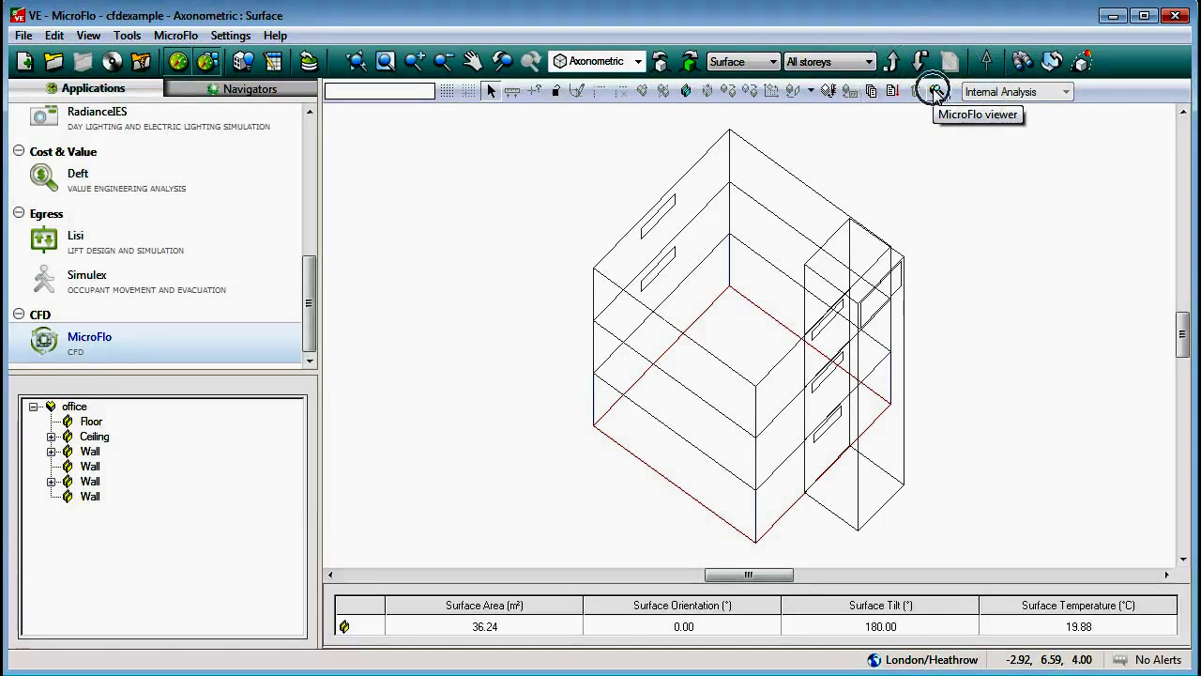
{"action": "left_click", "coordinate": [829, 183]}
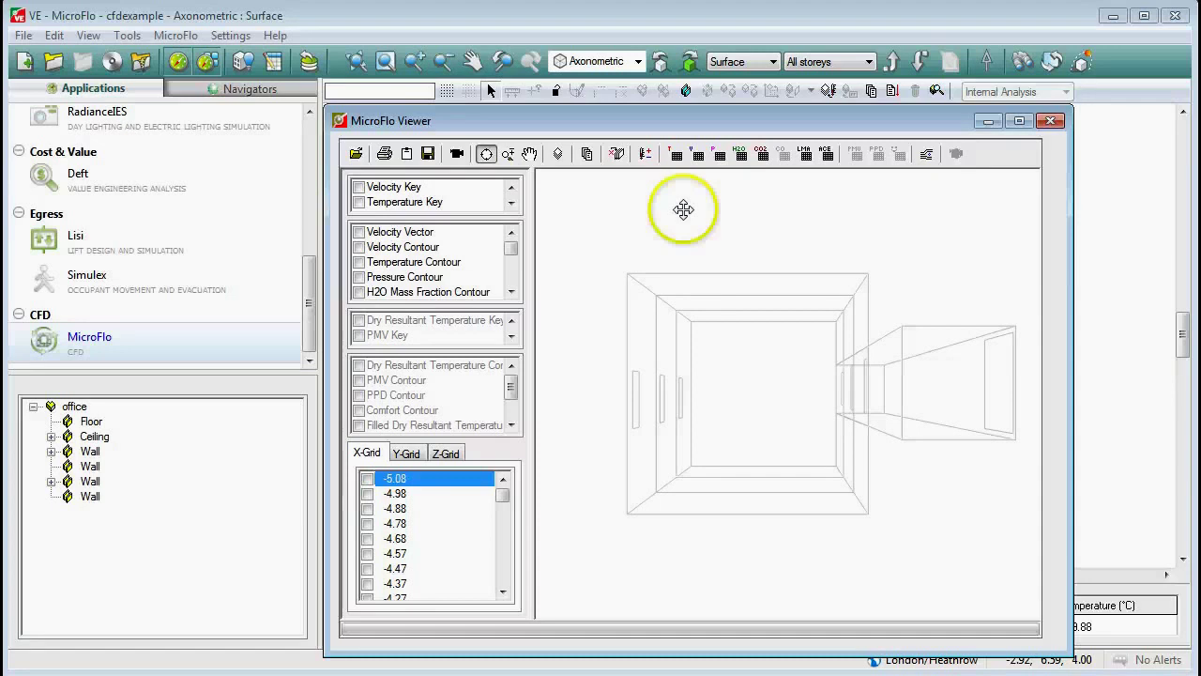
{"action": "left_click_drag", "start_coordinate": [707, 444], "coordinate": [814, 298]}
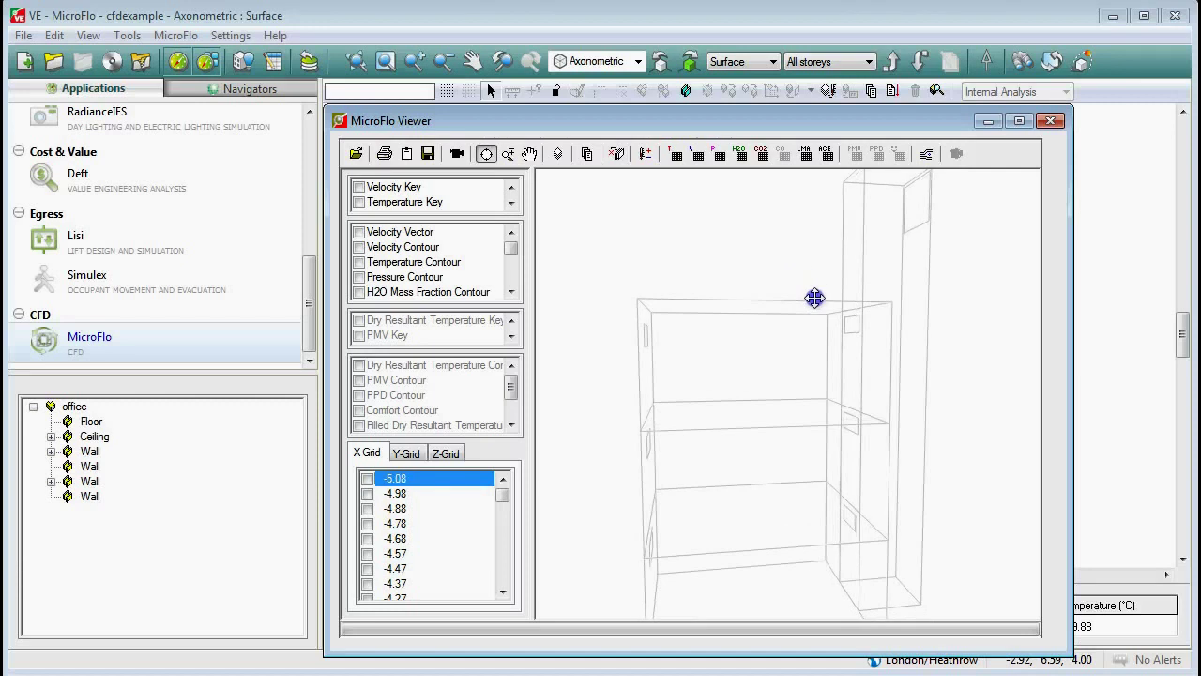
{"action": "mouse_move", "coordinate": [703, 384]}
{"action": "left_mouse_down"}
{"action": "mouse_move", "coordinate": [697, 376]}
{"action": "mouse_move", "coordinate": [691, 394]}
{"action": "mouse_move", "coordinate": [703, 402]}
{"action": "mouse_move", "coordinate": [718, 381]}
{"action": "mouse_move", "coordinate": [692, 404]}
{"action": "left_mouse_up"}
Show the velocity key, briefly displaying the temperature key and hiding it again.
{"action": "left_click", "coordinate": [463, 270]}
{"action": "left_click", "coordinate": [359, 189]}
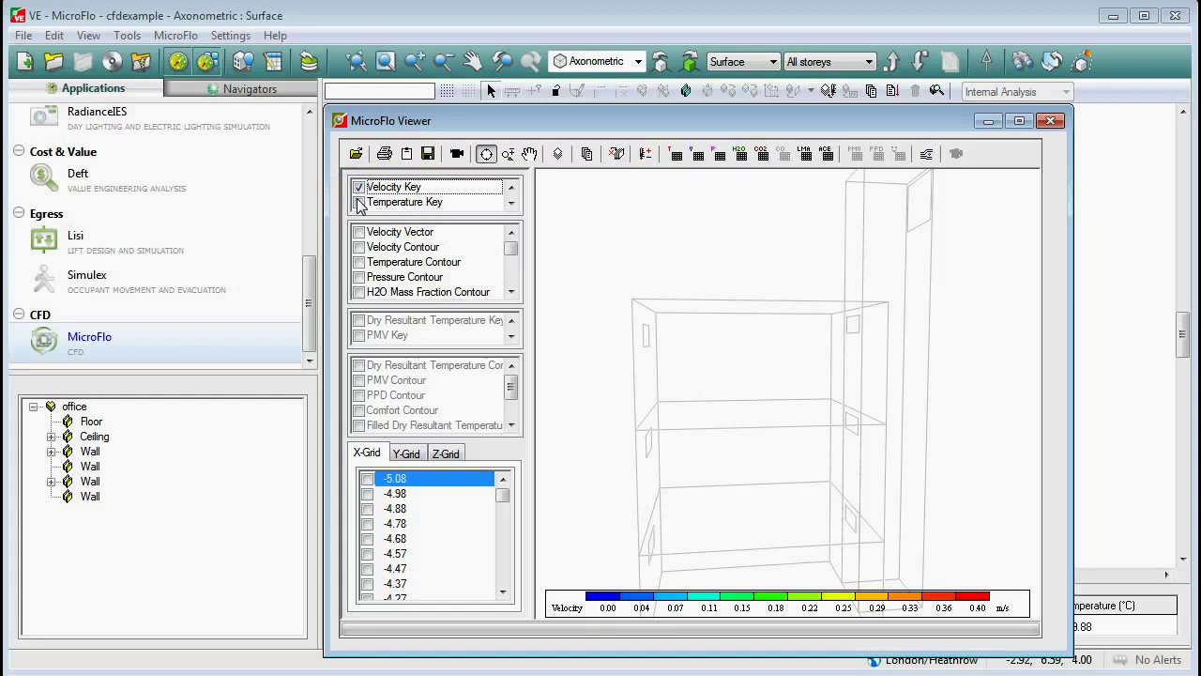
{"action": "left_click", "coordinate": [358, 202]}
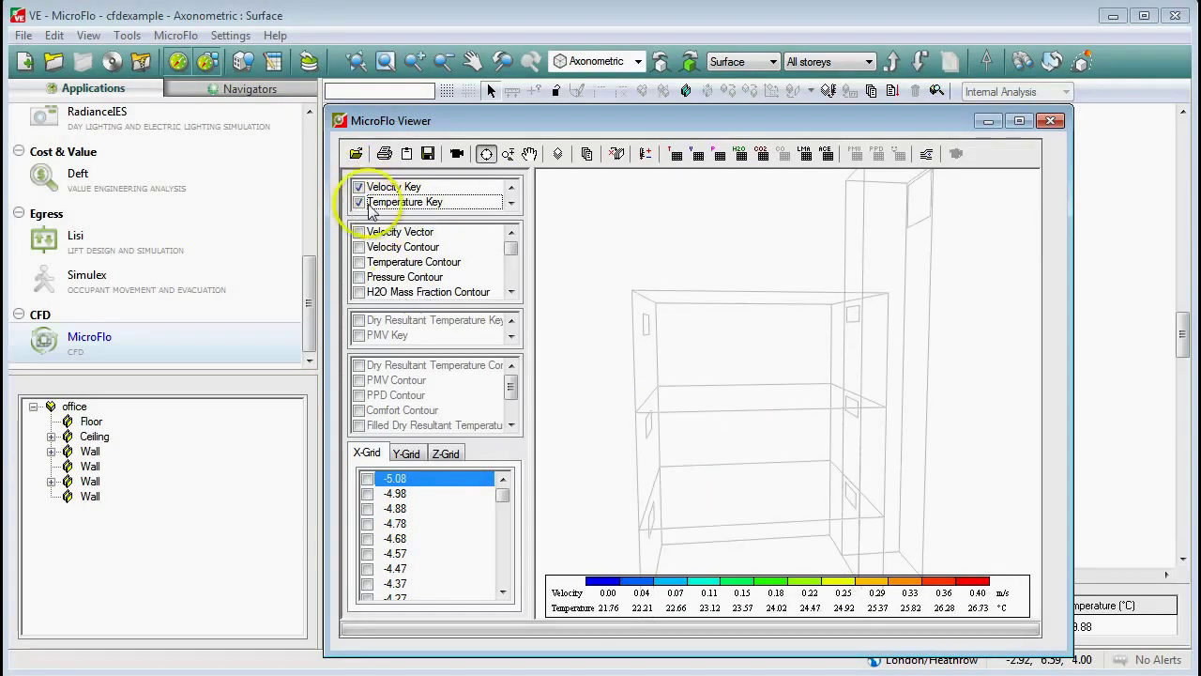
{"action": "left_click", "coordinate": [358, 201]}
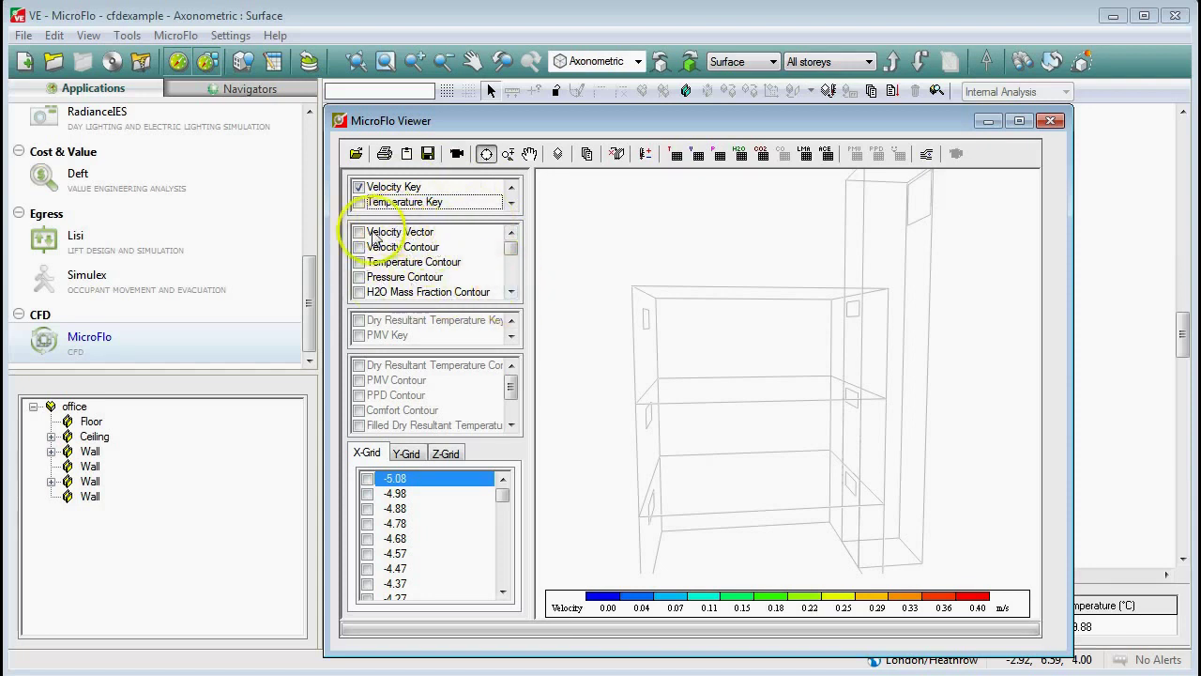
Enable the Filled Velocity Contour display for the result slices.
{"action": "left_click", "coordinate": [510, 293]}
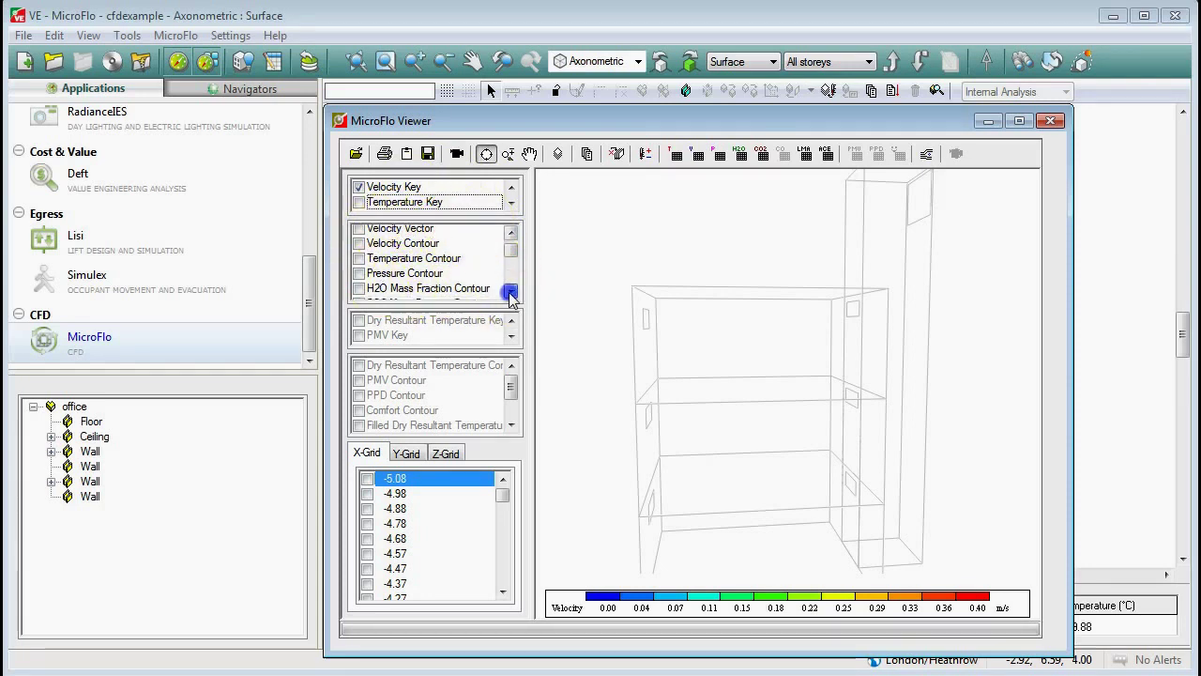
{"action": "left_click", "coordinate": [510, 292]}
{"action": "left_click", "coordinate": [511, 293]}
{"action": "left_click", "coordinate": [510, 293]}
{"action": "left_click", "coordinate": [511, 293]}
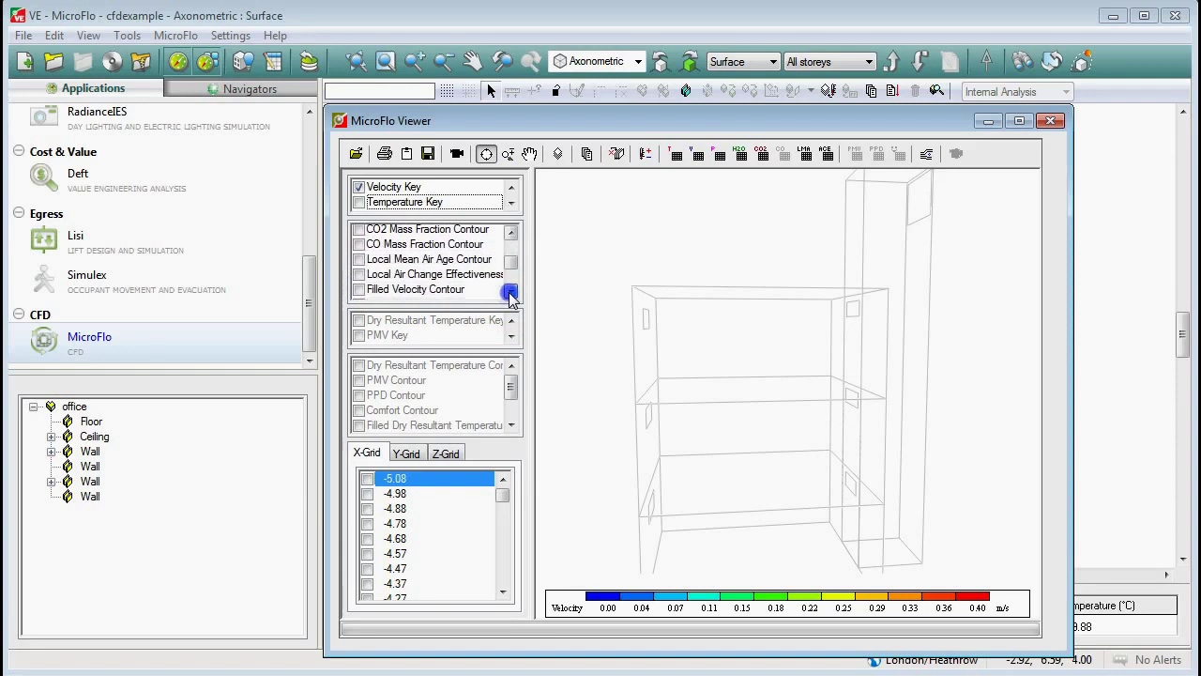
{"action": "left_click", "coordinate": [510, 293]}
{"action": "left_click", "coordinate": [511, 293]}
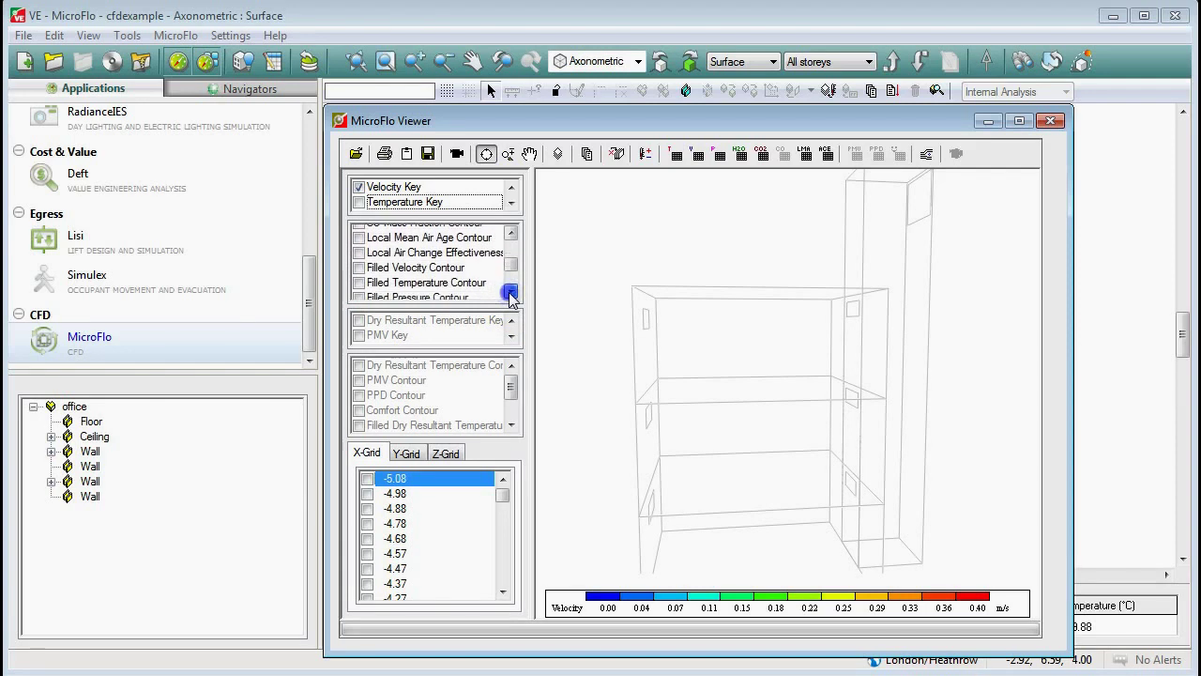
{"action": "left_click", "coordinate": [360, 263]}
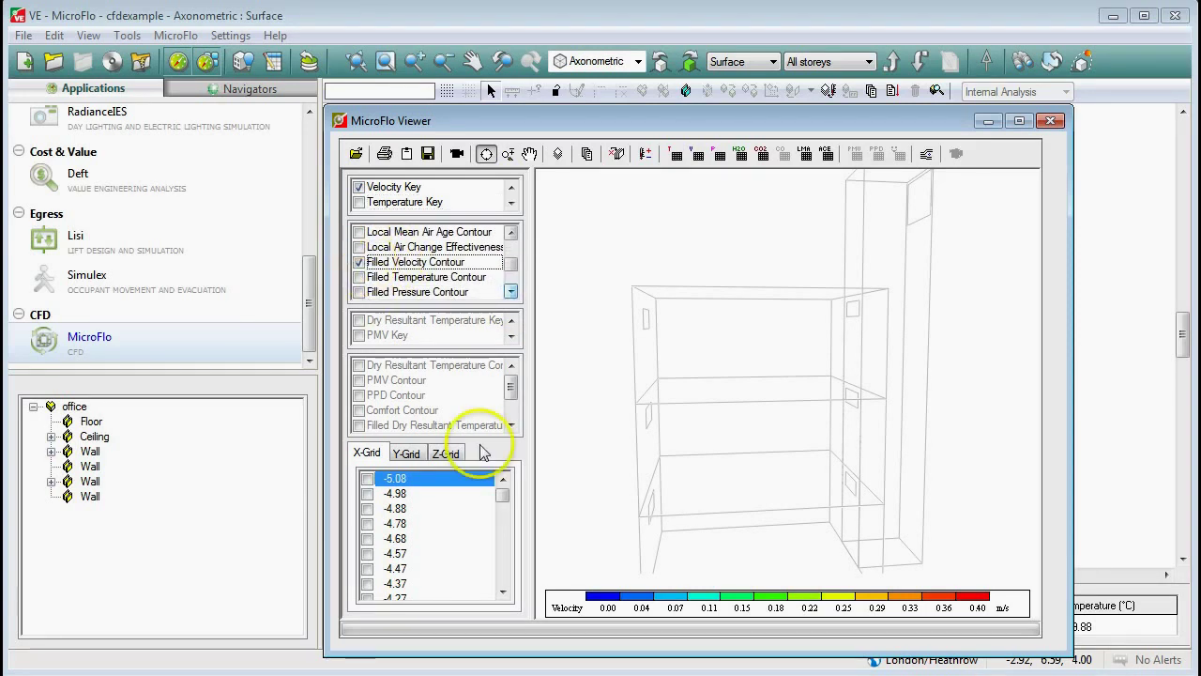
Compare the first X-grid and Y-grid velocity slices, finishing with the Y-grid slices.
{"action": "left_click", "coordinate": [407, 454]}
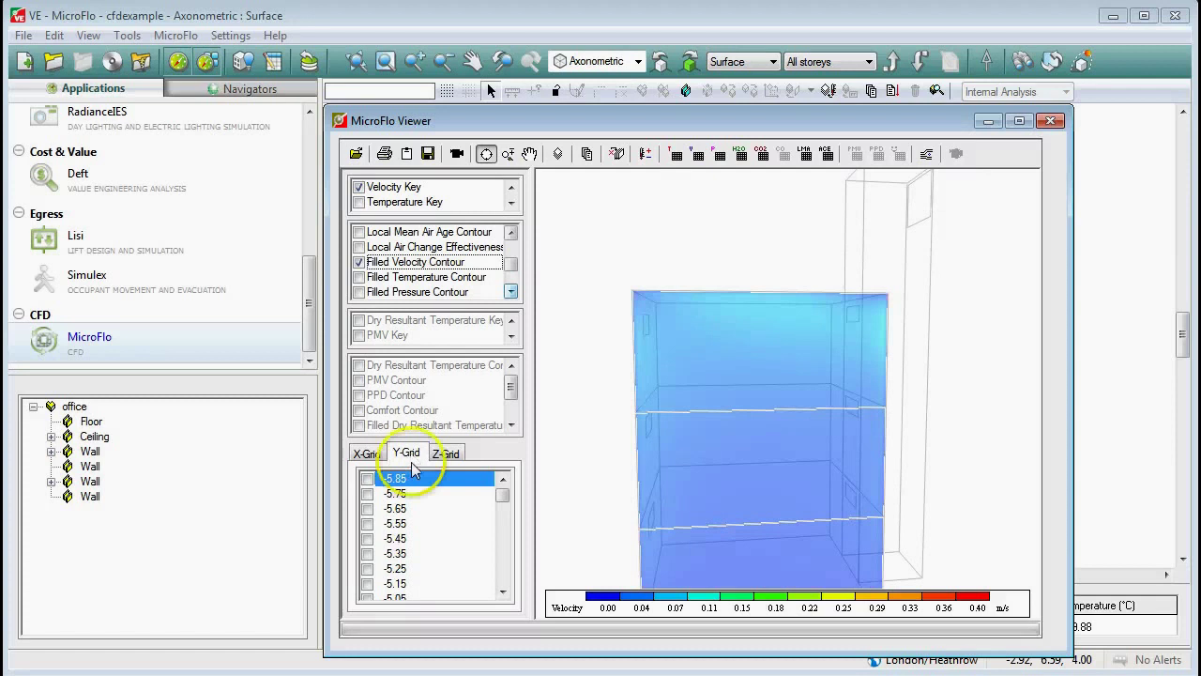
{"action": "left_click", "coordinate": [369, 455]}
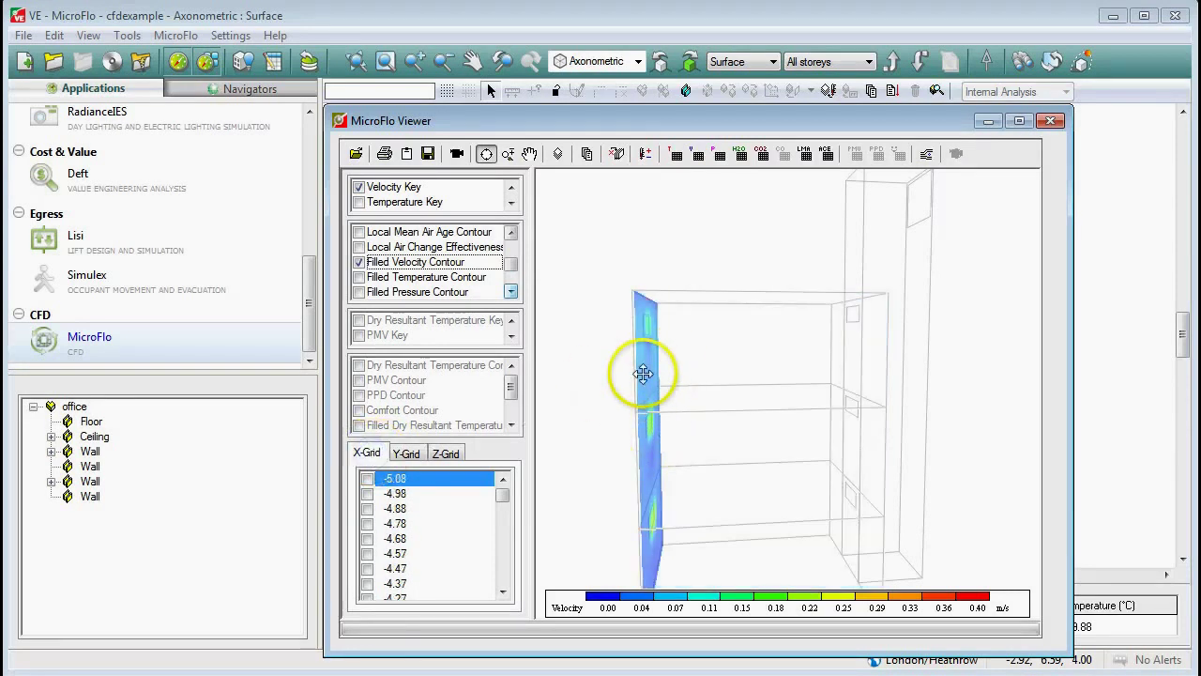
{"action": "left_click", "coordinate": [407, 454]}
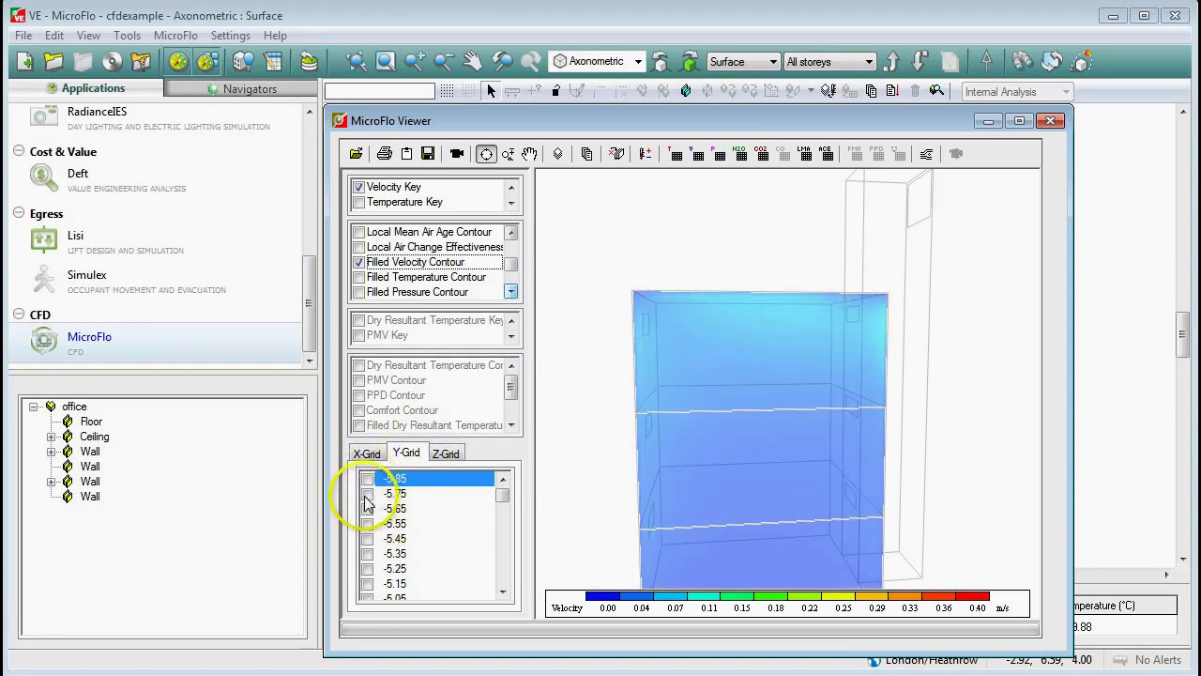
{"action": "left_click_drag", "start_coordinate": [691, 441], "coordinate": [747, 491]}
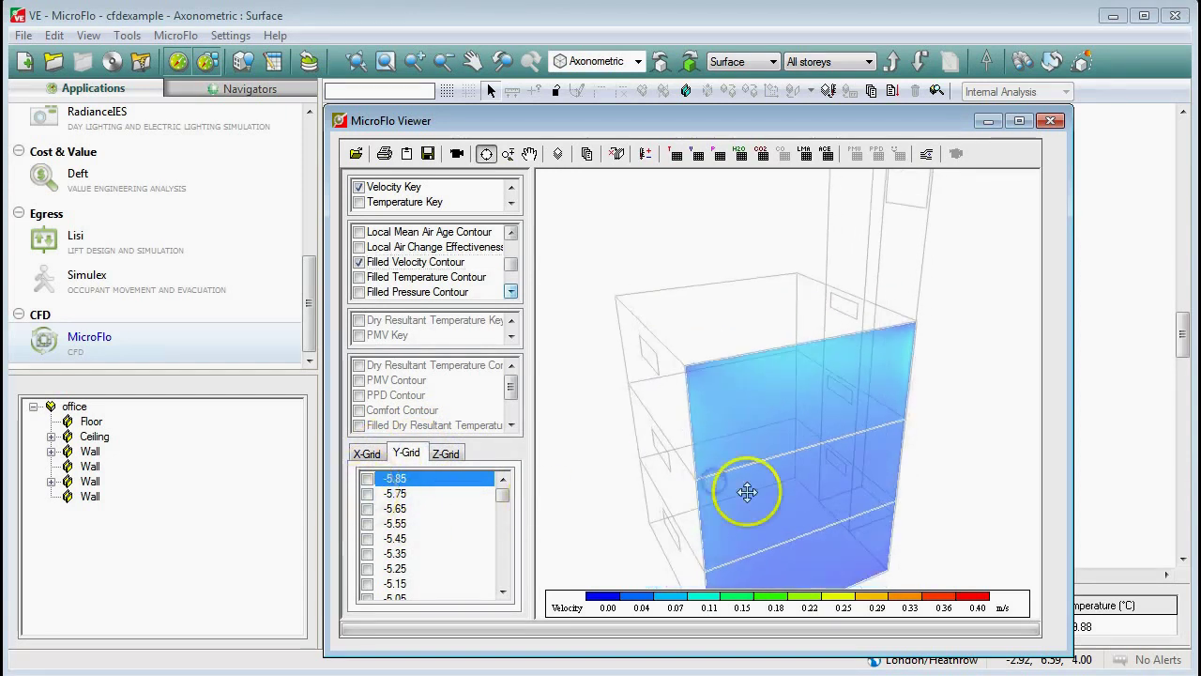
{"action": "left_click", "coordinate": [367, 480]}
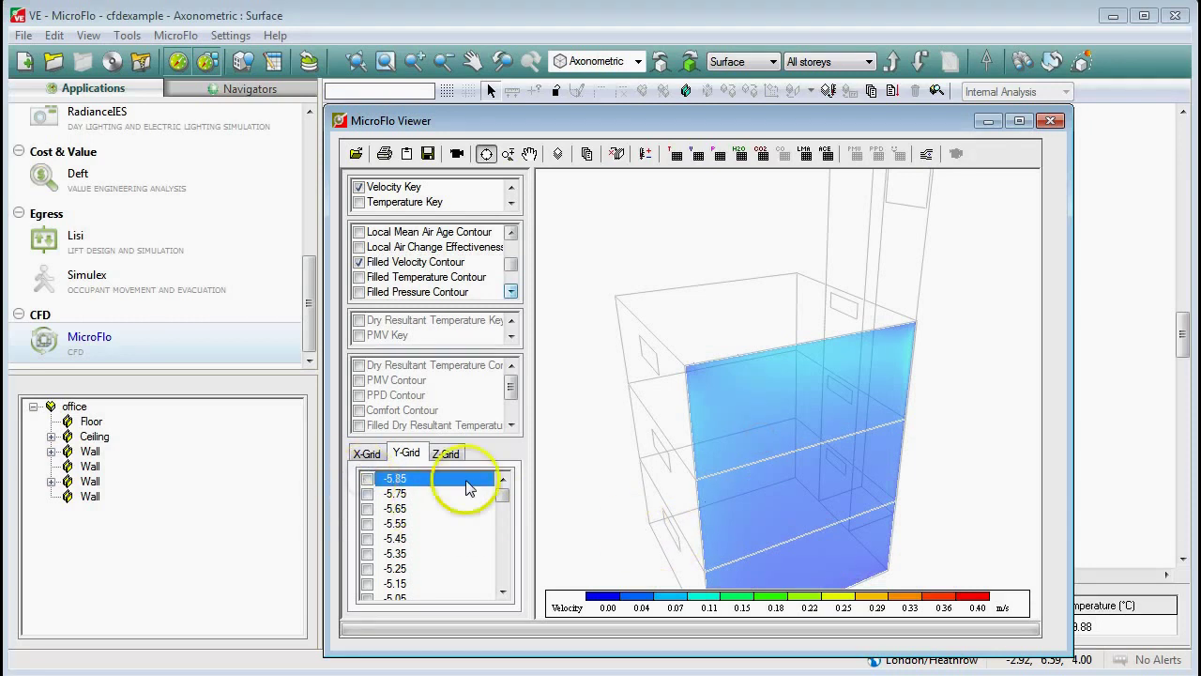
Step the filled velocity contour through the Y-grid slices at -4.75, -4.25 and -3.85.
{"action": "left_click", "coordinate": [502, 592]}
{"action": "left_click", "coordinate": [502, 592]}
{"action": "left_click", "coordinate": [367, 569]}
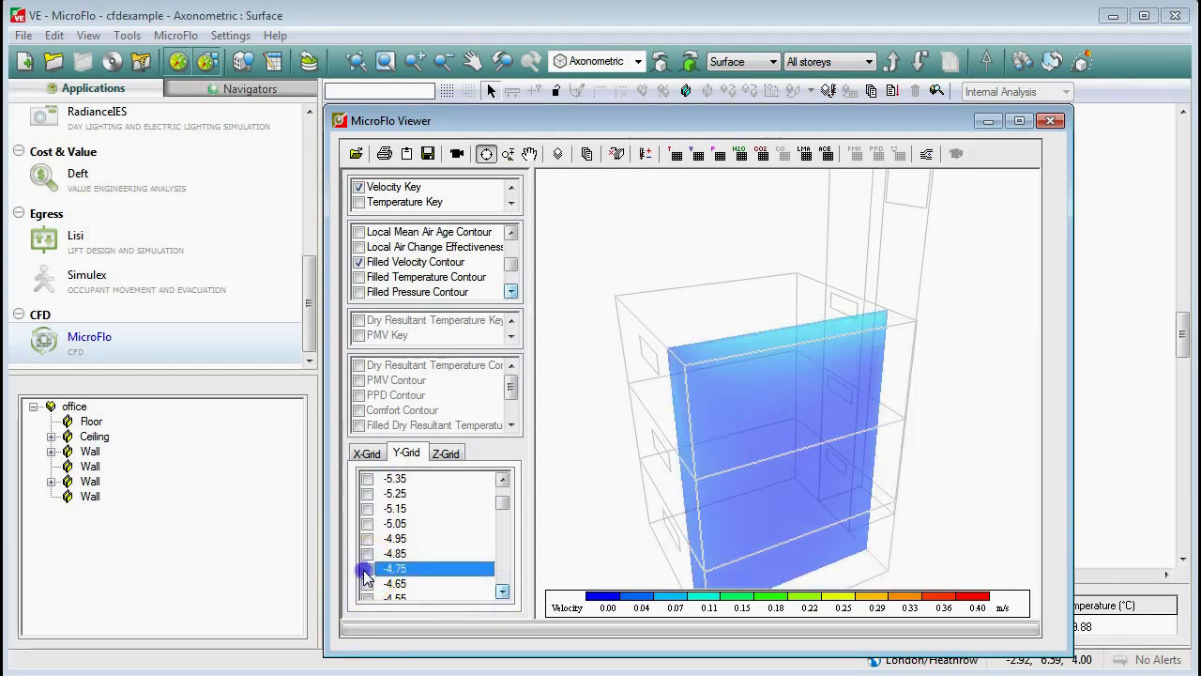
{"action": "left_click", "coordinate": [502, 591]}
{"action": "left_click", "coordinate": [502, 591]}
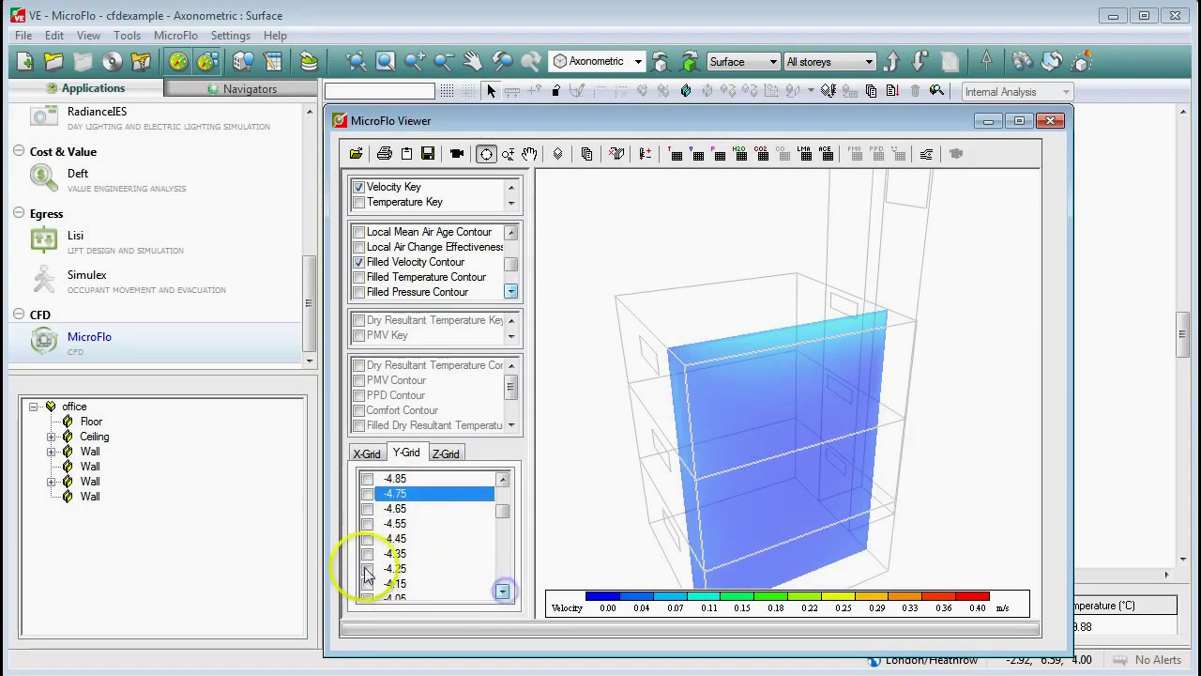
{"action": "left_click", "coordinate": [367, 569]}
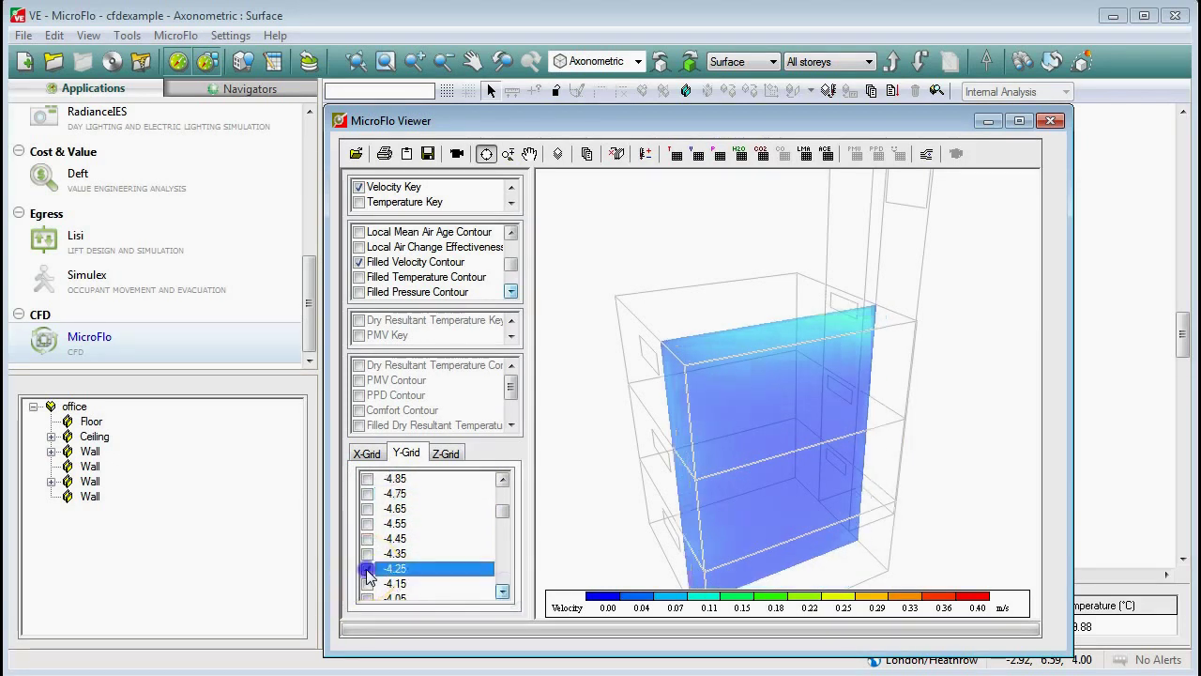
{"action": "left_click", "coordinate": [502, 591]}
{"action": "left_click", "coordinate": [502, 591]}
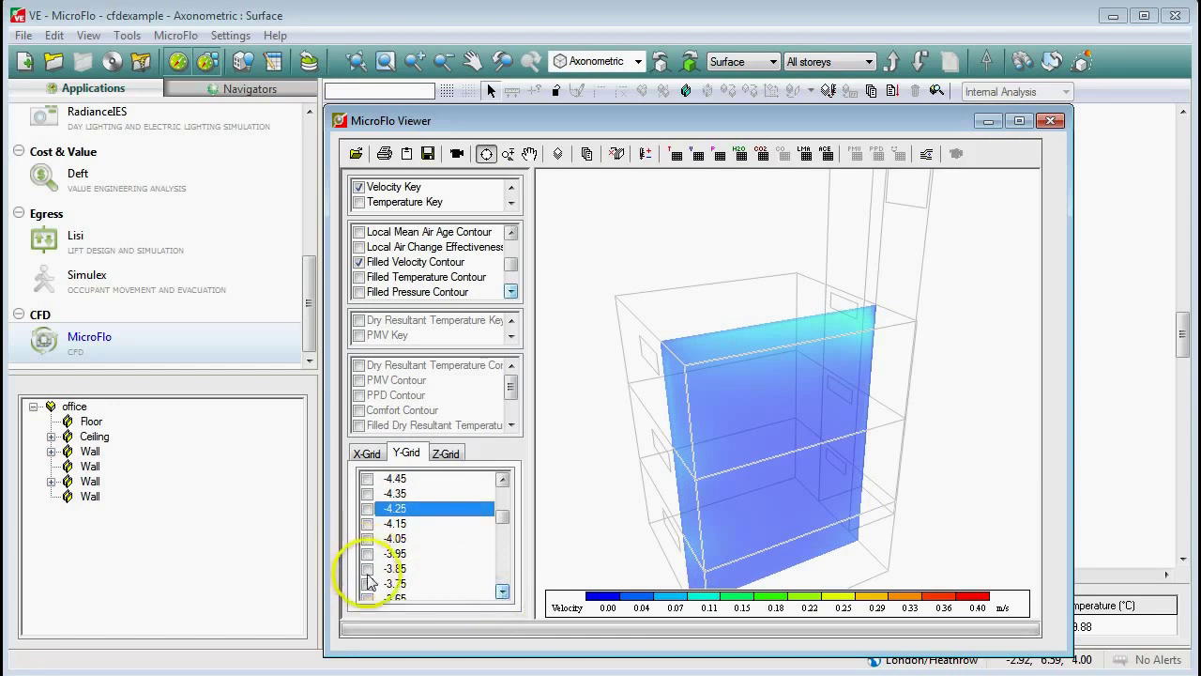
{"action": "left_click", "coordinate": [367, 568]}
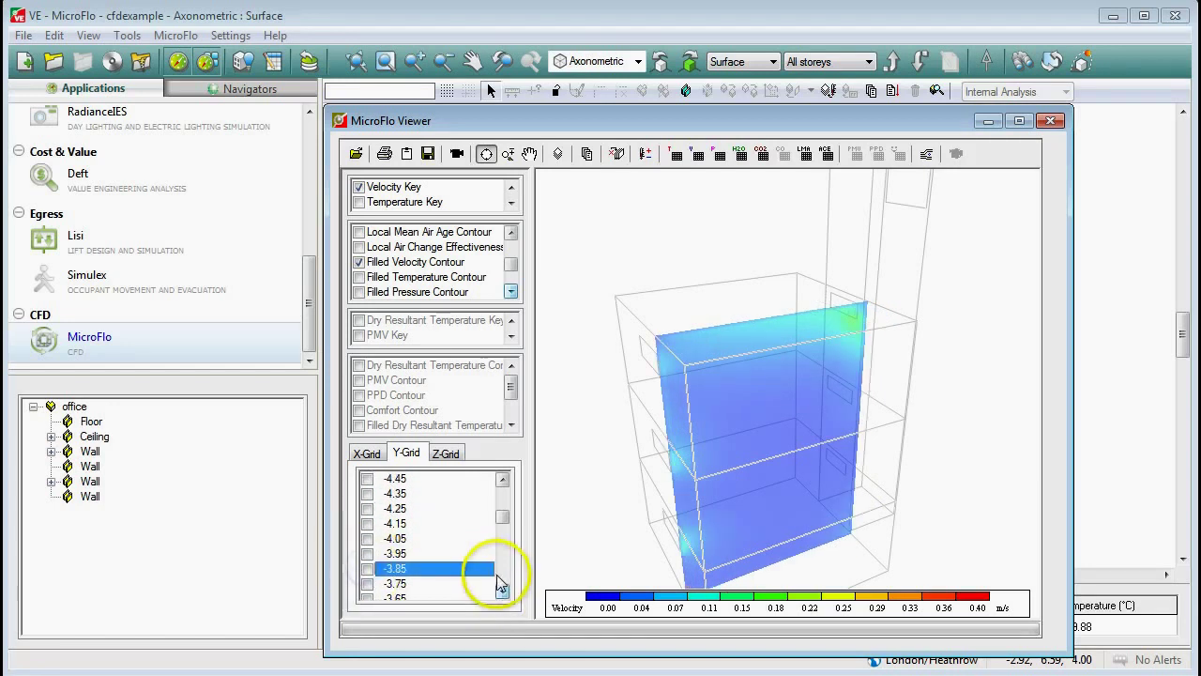
Continue through the office and stack with the Y-grid velocity slices at -3.55 and -3.25.
{"action": "left_click", "coordinate": [502, 591]}
{"action": "left_click", "coordinate": [502, 591]}
{"action": "left_click", "coordinate": [367, 568]}
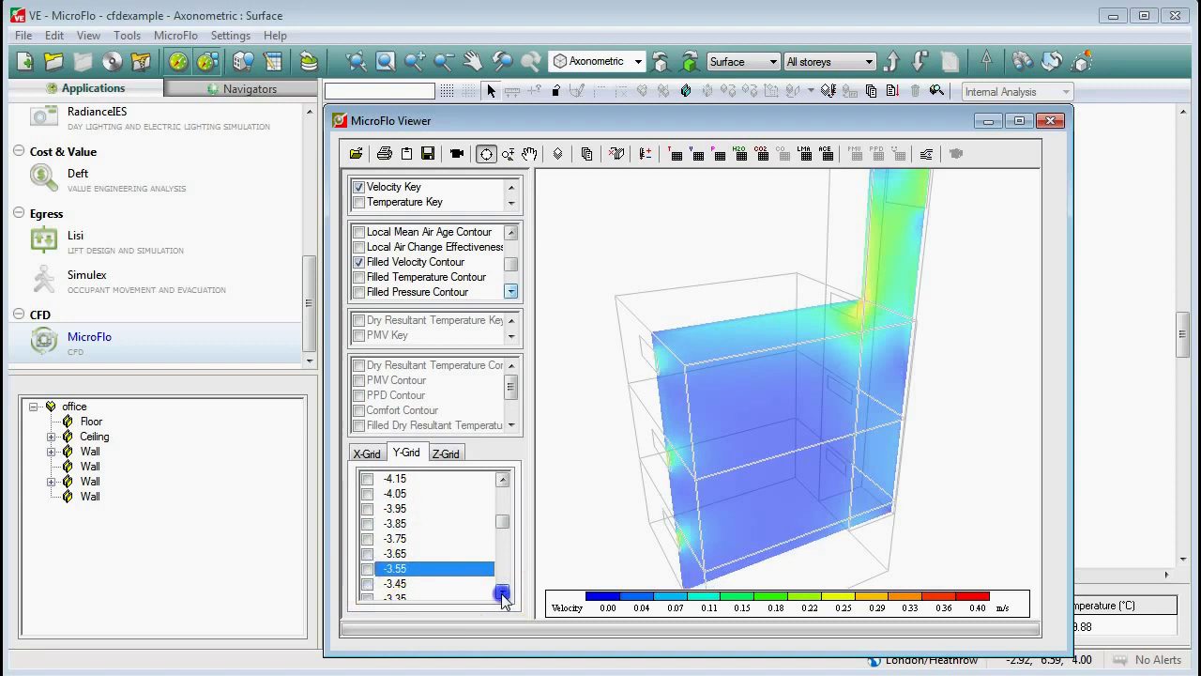
{"action": "left_click", "coordinate": [502, 591]}
{"action": "left_click", "coordinate": [502, 591]}
{"action": "left_click", "coordinate": [367, 583]}
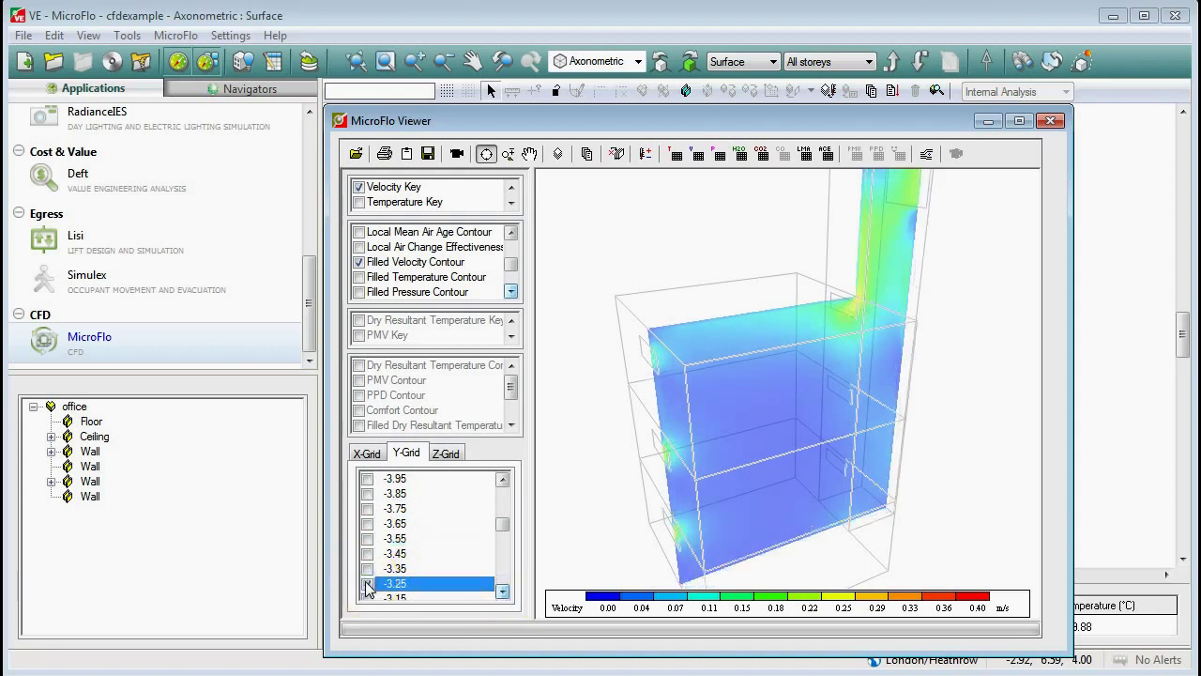
Display the filled velocity contour on the Y-grid slice at -2.85.
{"action": "left_click_drag", "start_coordinate": [693, 516], "coordinate": [852, 483]}
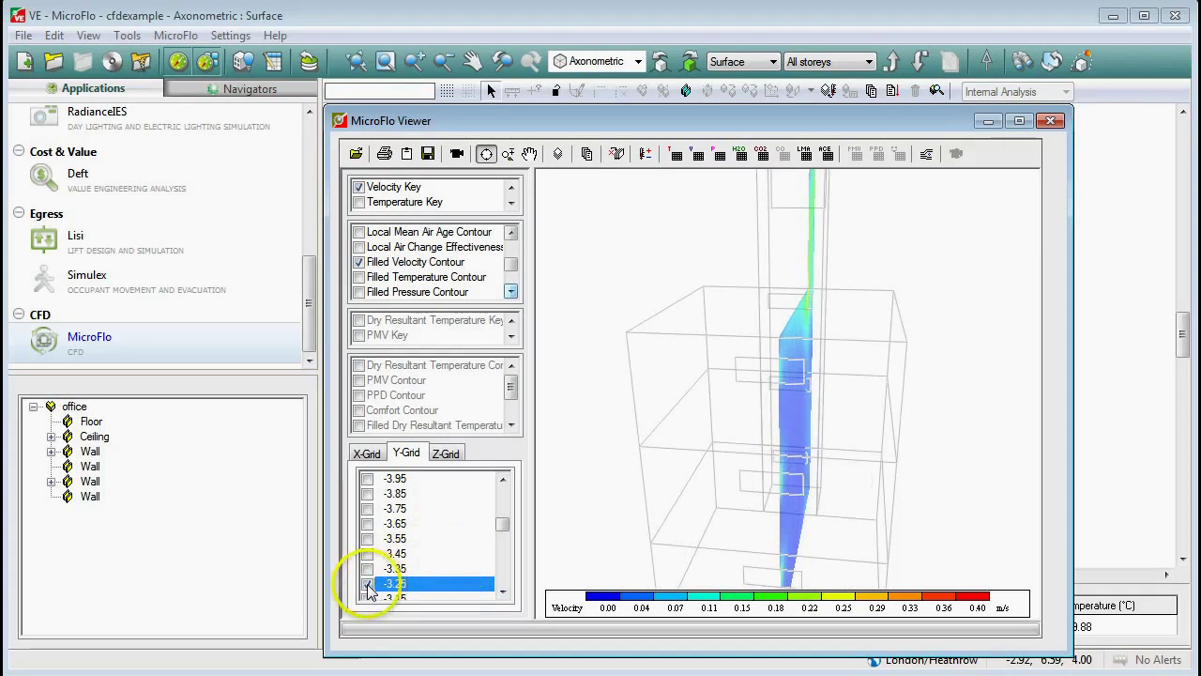
{"action": "left_click", "coordinate": [505, 591]}
{"action": "left_click", "coordinate": [505, 592]}
{"action": "left_click", "coordinate": [505, 591]}
{"action": "left_click", "coordinate": [505, 592]}
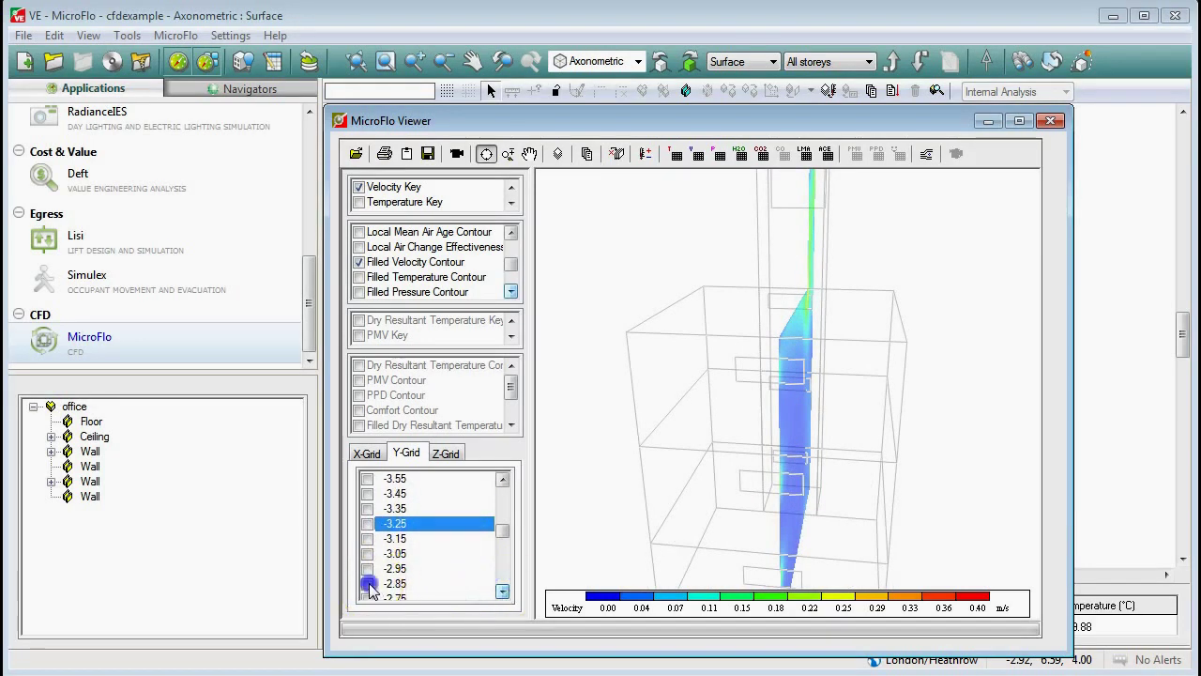
{"action": "left_click", "coordinate": [368, 584]}
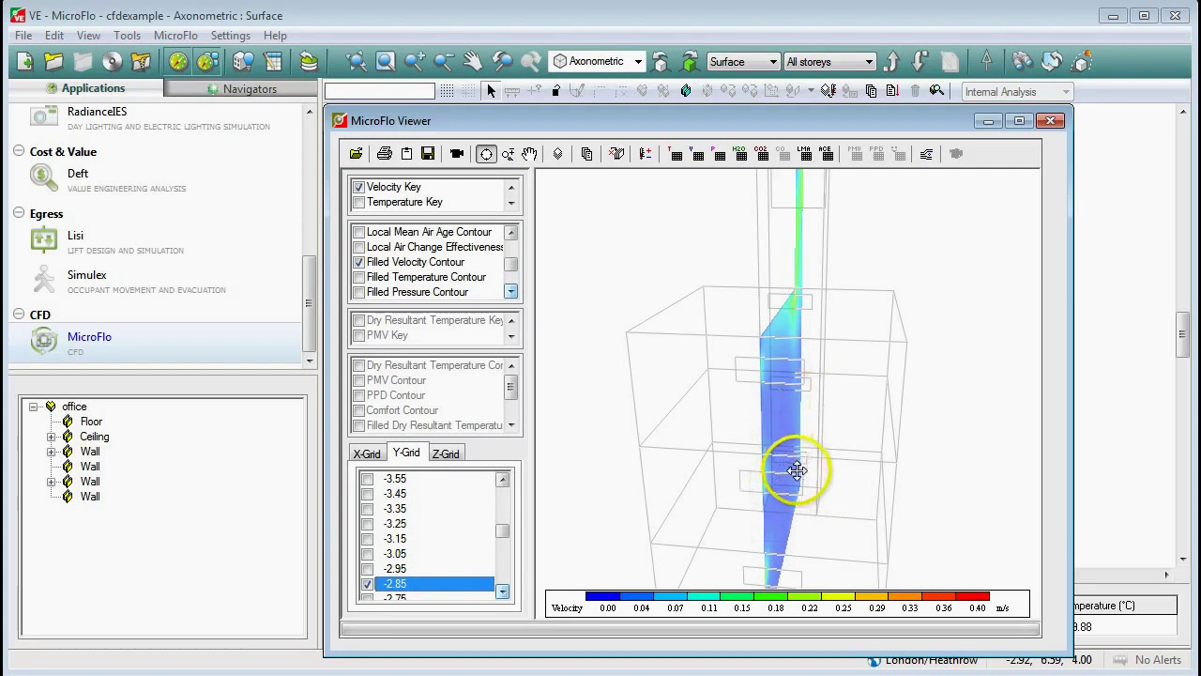
Examine the velocity distribution across the office, window openings and stack on the Y-grid slice at -2.85 from several viewpoints.
{"action": "left_click_drag", "start_coordinate": [797, 470], "coordinate": [597, 441]}
{"action": "mouse_move", "coordinate": [839, 444]}
{"action": "left_mouse_down"}
{"action": "mouse_move", "coordinate": [737, 372]}
{"action": "mouse_move", "coordinate": [678, 423]}
{"action": "mouse_move", "coordinate": [879, 440]}
{"action": "mouse_move", "coordinate": [834, 453]}
{"action": "left_mouse_up"}
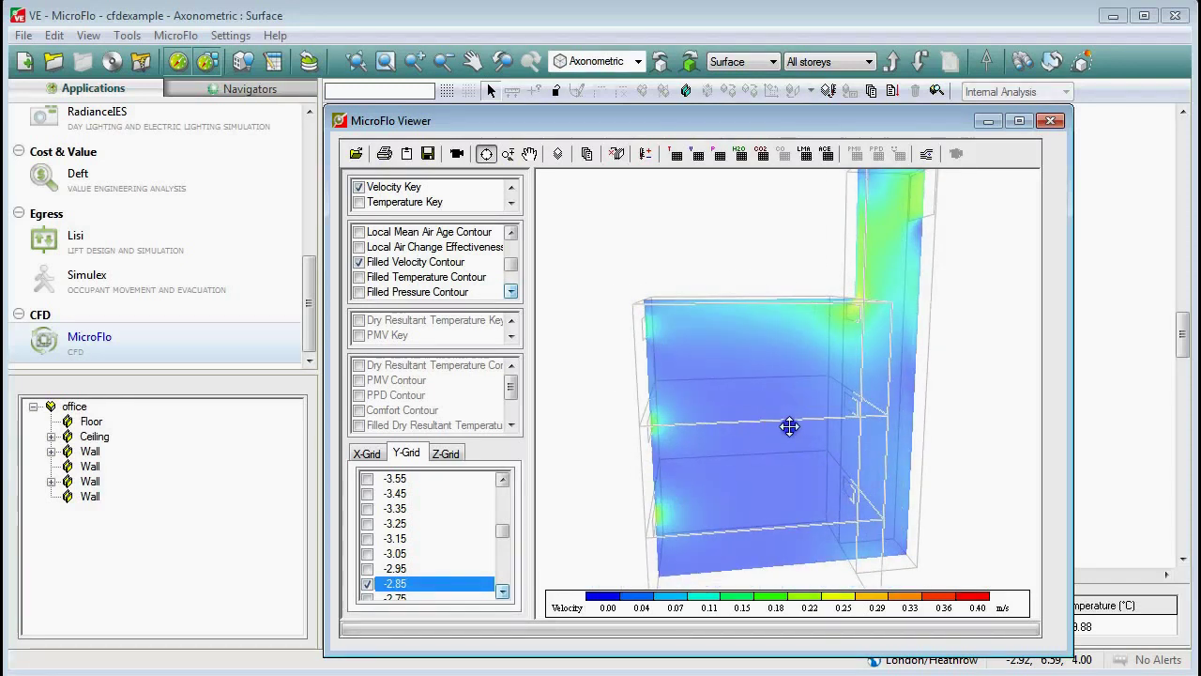
{"action": "left_click_drag", "start_coordinate": [789, 427], "coordinate": [821, 410]}
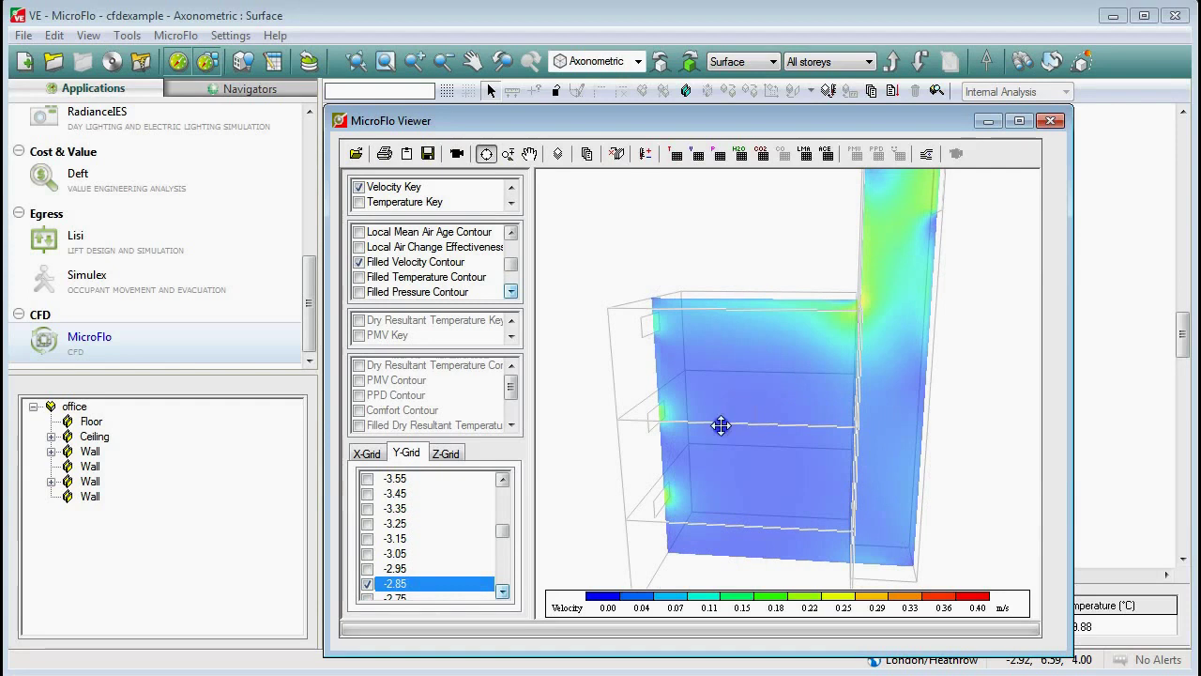
{"action": "left_click_drag", "start_coordinate": [721, 425], "coordinate": [743, 377]}
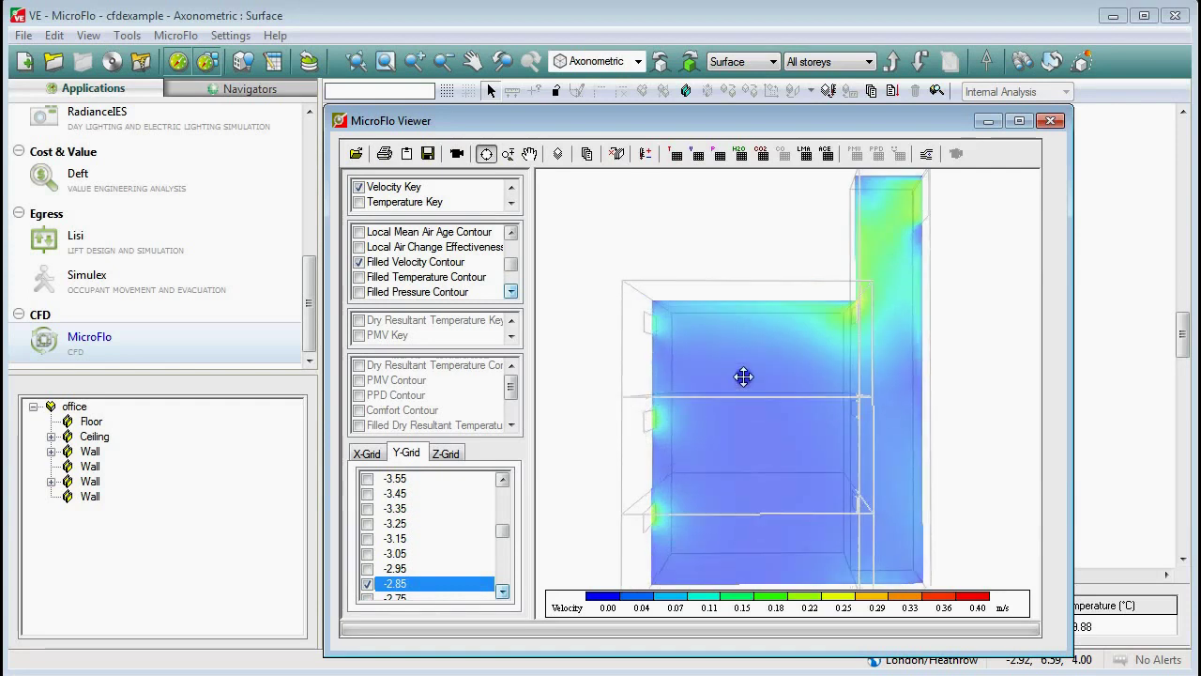
{"action": "left_click", "coordinate": [508, 154]}
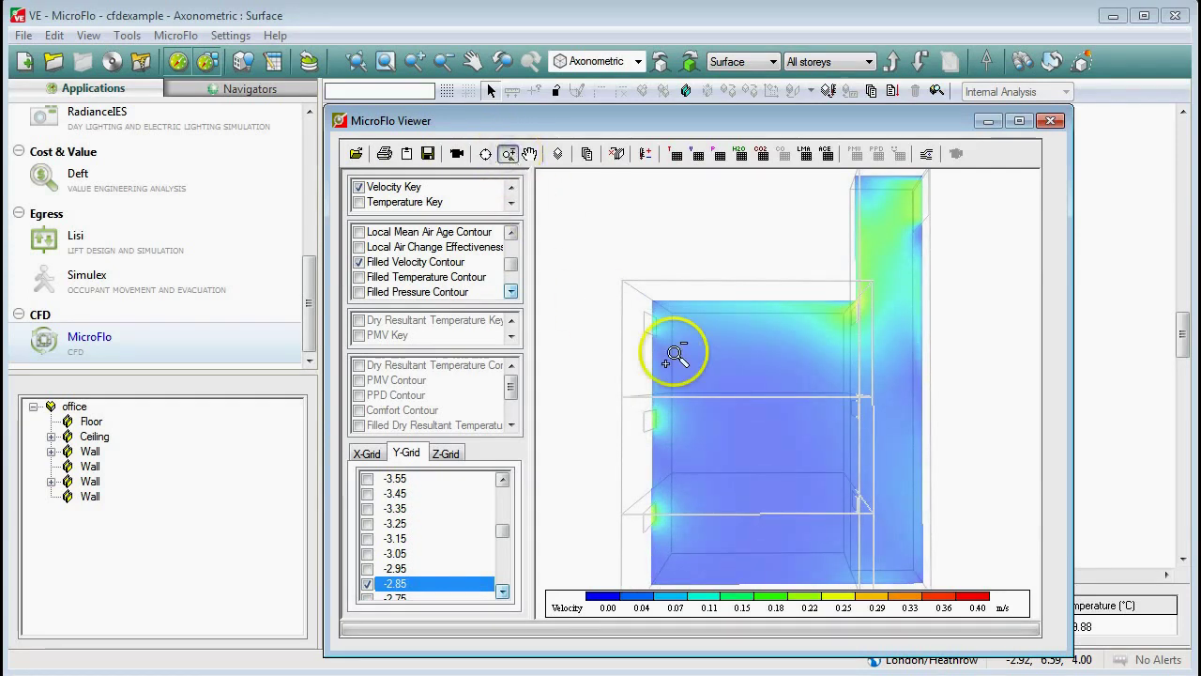
{"action": "mouse_move", "coordinate": [759, 380]}
{"action": "left_mouse_down"}
{"action": "mouse_move", "coordinate": [772, 481]}
{"action": "mouse_move", "coordinate": [759, 333]}
{"action": "mouse_move", "coordinate": [769, 466]}
{"action": "mouse_move", "coordinate": [762, 380]}
{"action": "left_mouse_up"}
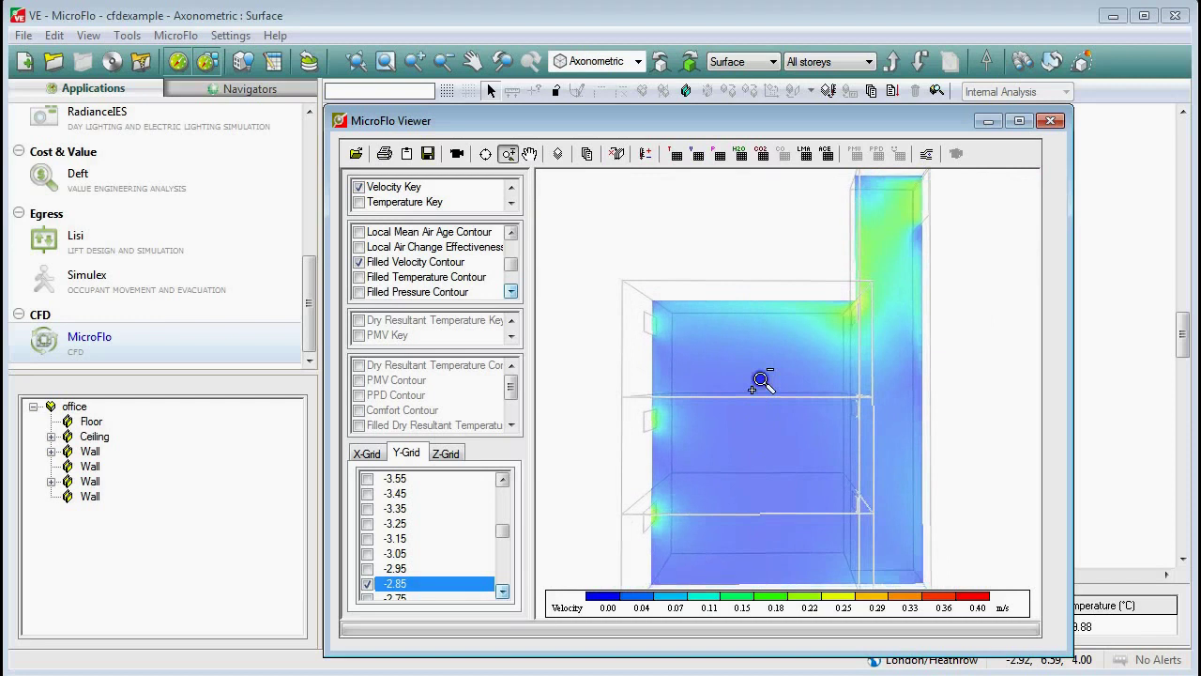
{"action": "left_click", "coordinate": [532, 154]}
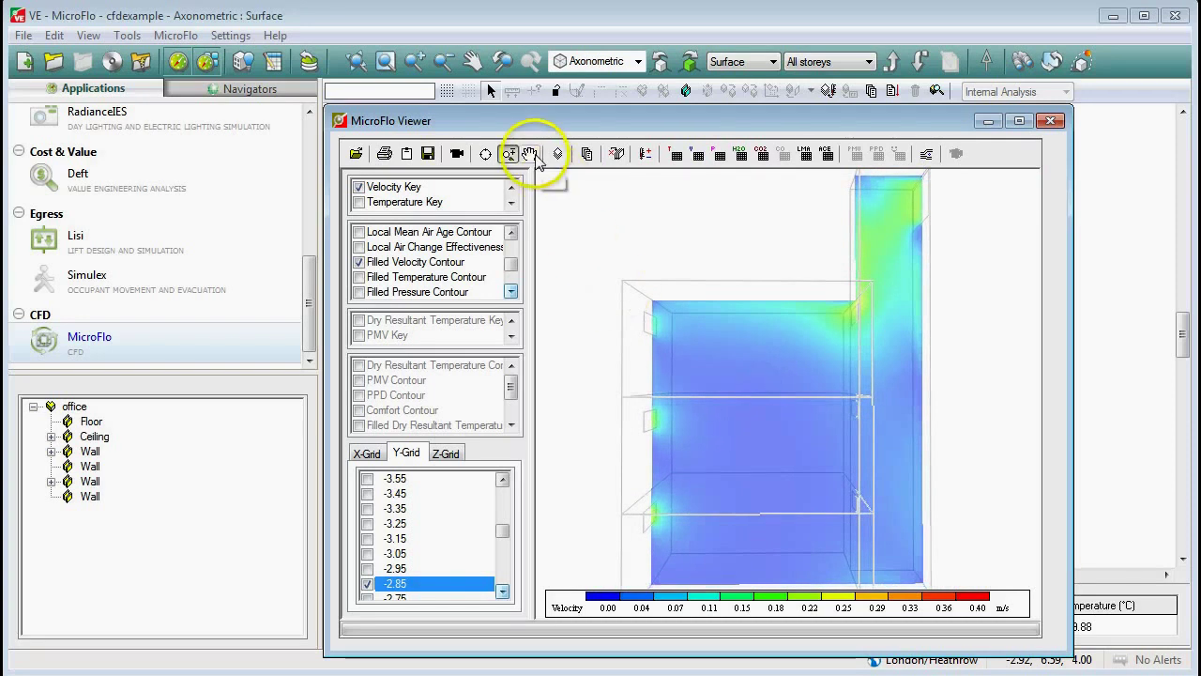
{"action": "mouse_move", "coordinate": [812, 402]}
{"action": "left_mouse_down"}
{"action": "mouse_move", "coordinate": [785, 417]}
{"action": "mouse_move", "coordinate": [782, 434]}
{"action": "mouse_move", "coordinate": [823, 415]}
{"action": "left_mouse_up"}
{"action": "left_click", "coordinate": [485, 154]}
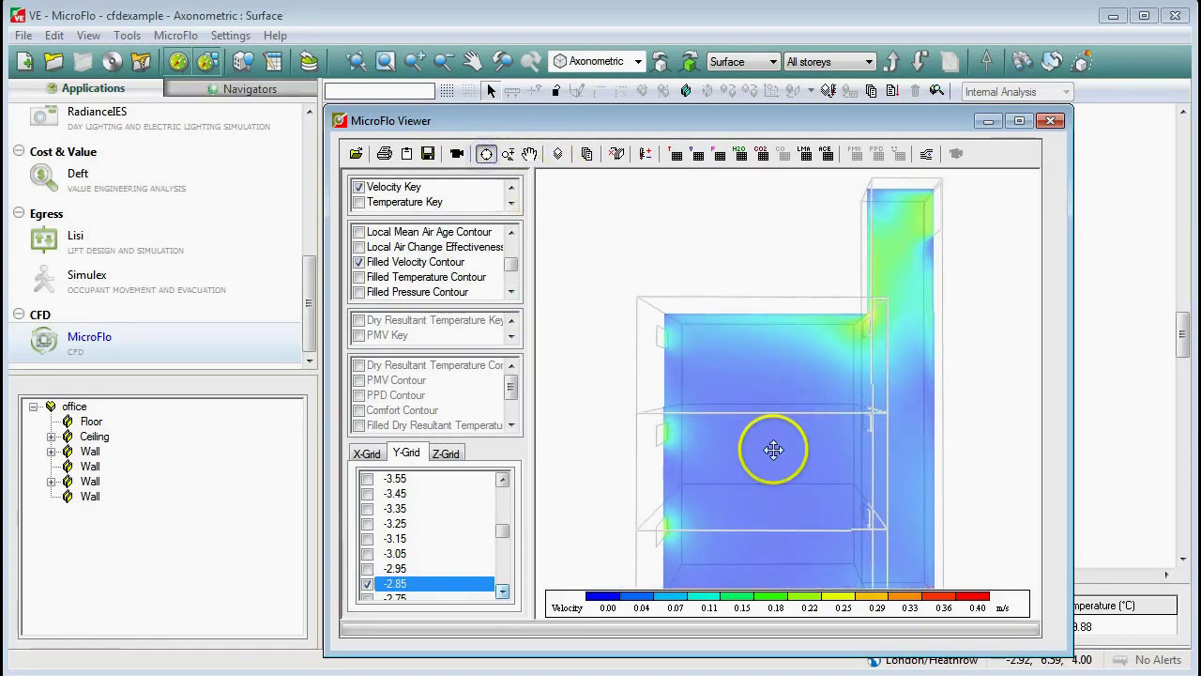
{"action": "left_click_drag", "start_coordinate": [773, 451], "coordinate": [749, 441]}
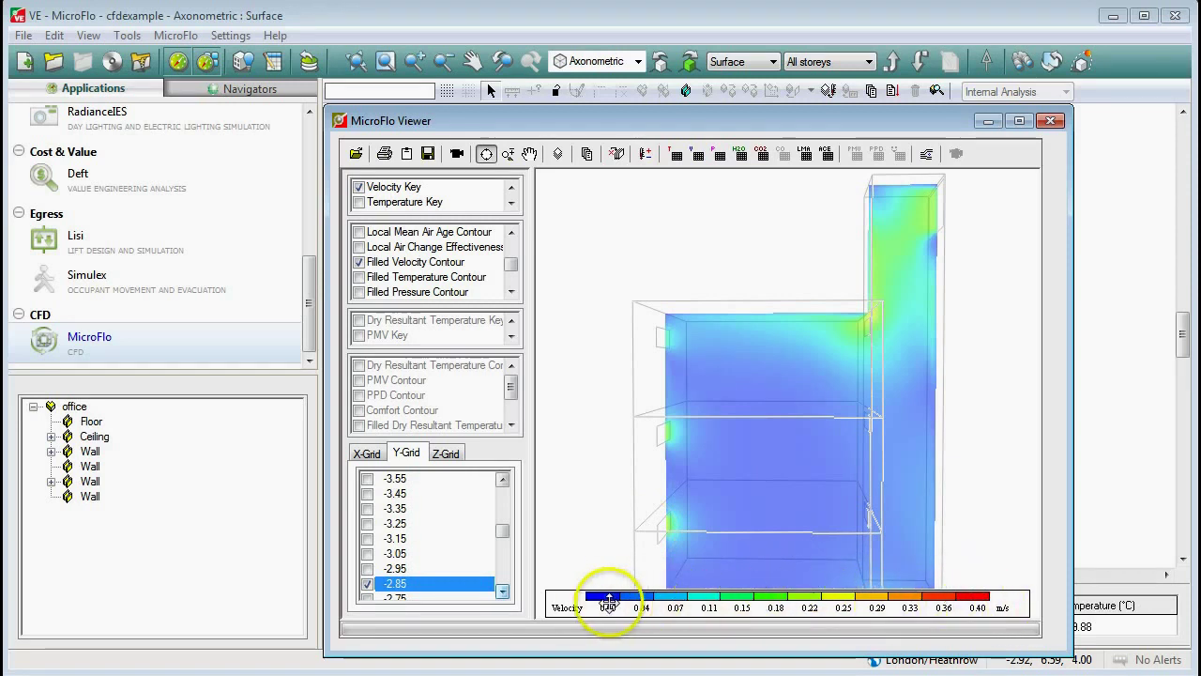
Set the maximum of the velocity contour range to 0.30 m/s in the slice display settings.
{"action": "left_click", "coordinate": [588, 155]}
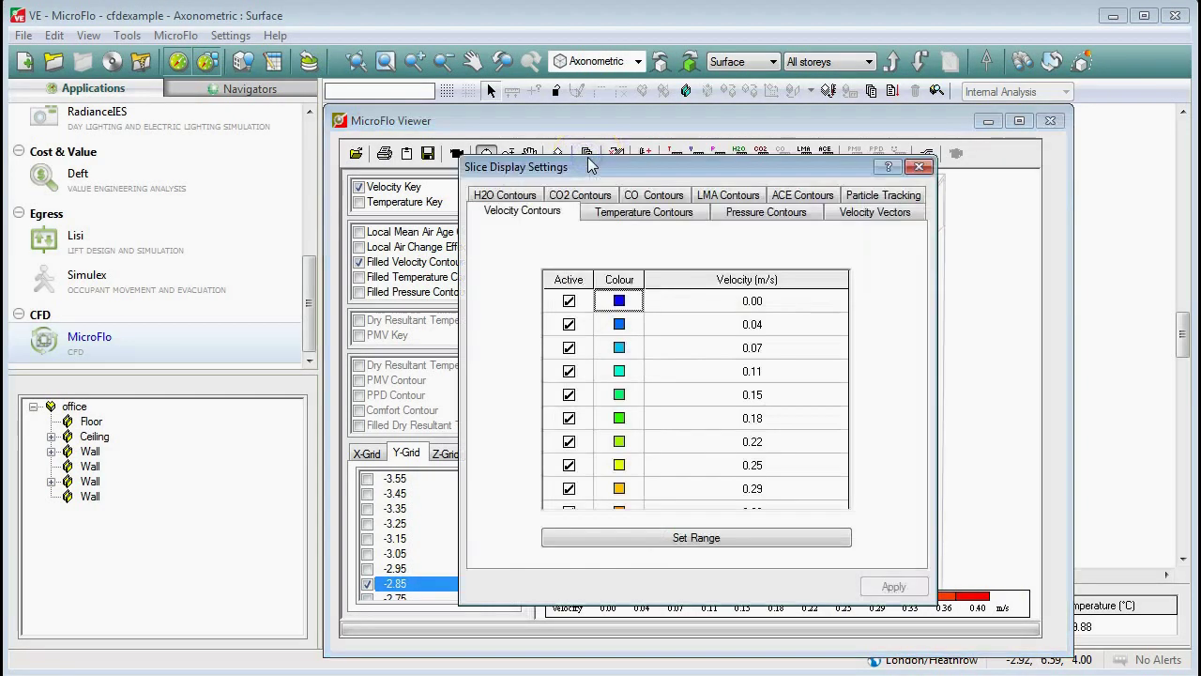
{"action": "left_click", "coordinate": [702, 544]}
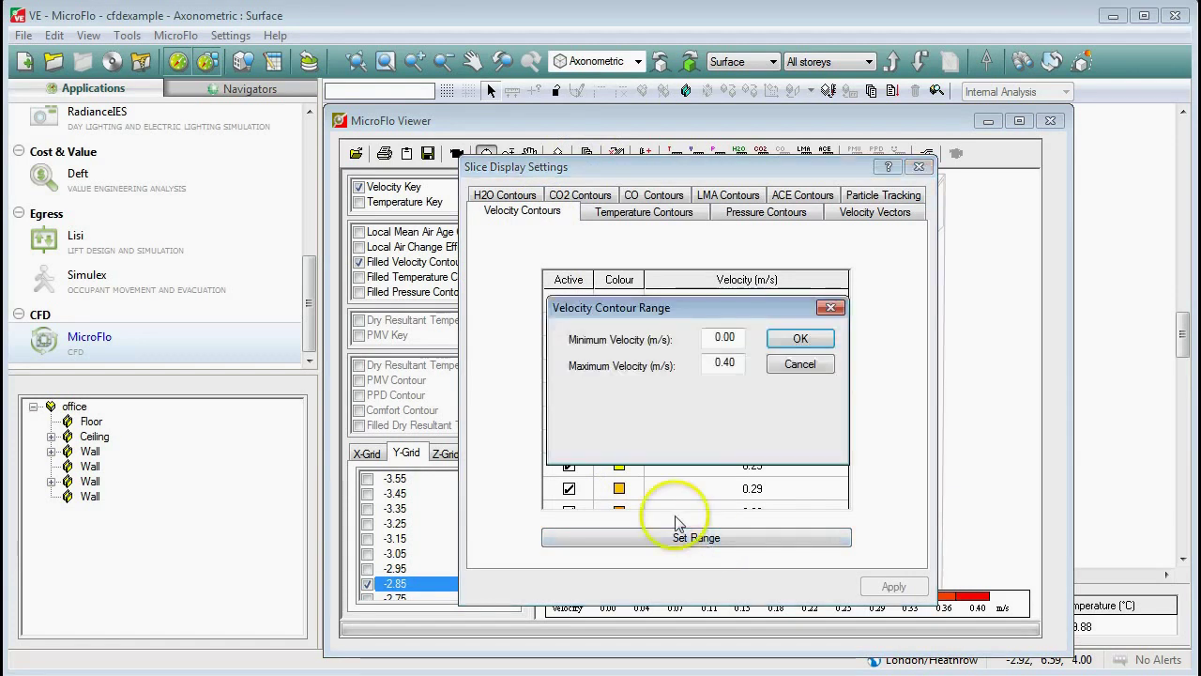
{"action": "double_click", "coordinate": [728, 362]}
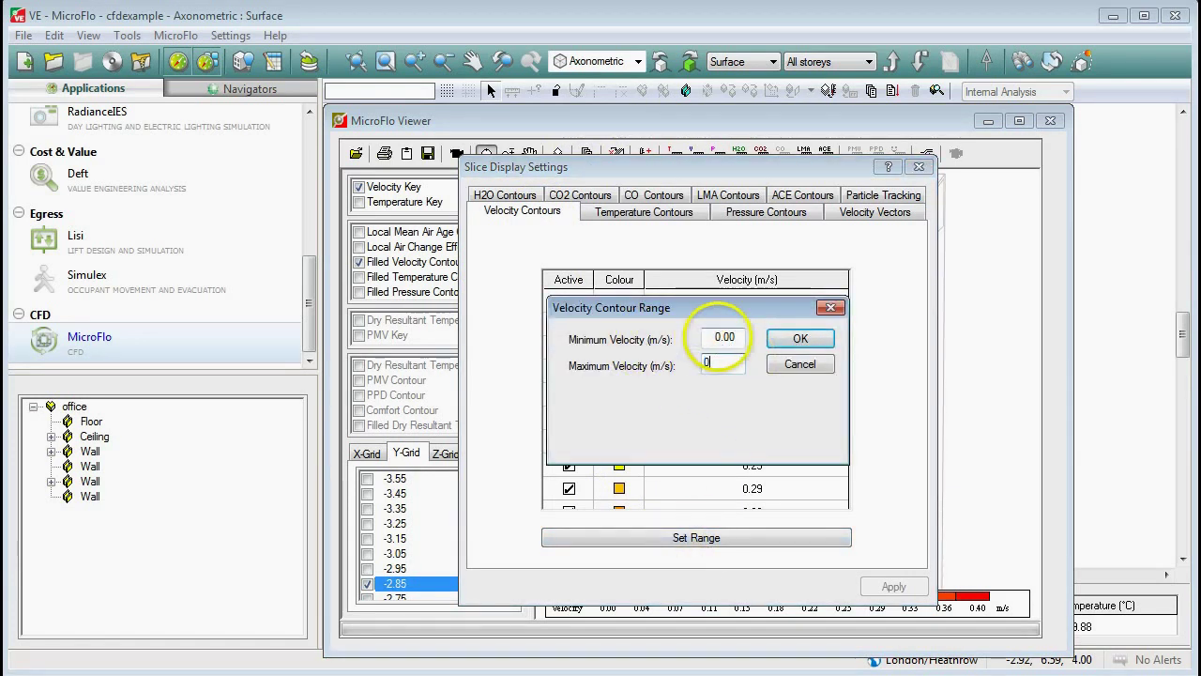
{"action": "left_click", "coordinate": [796, 339]}
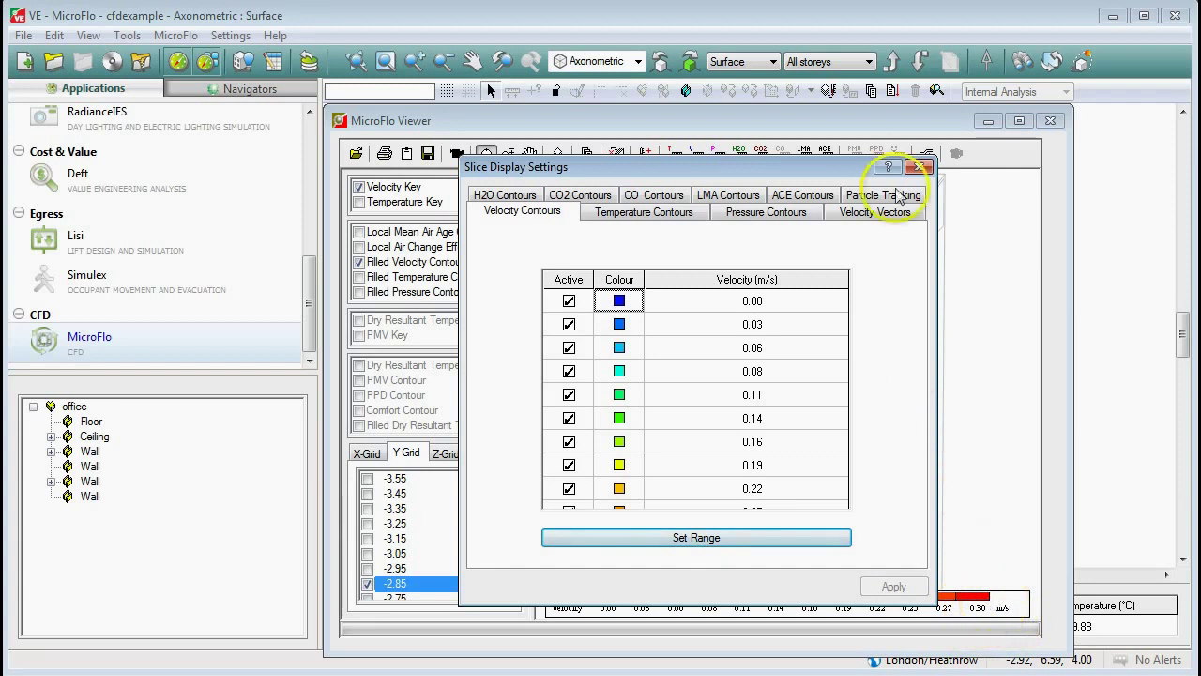
{"action": "left_click", "coordinate": [919, 167]}
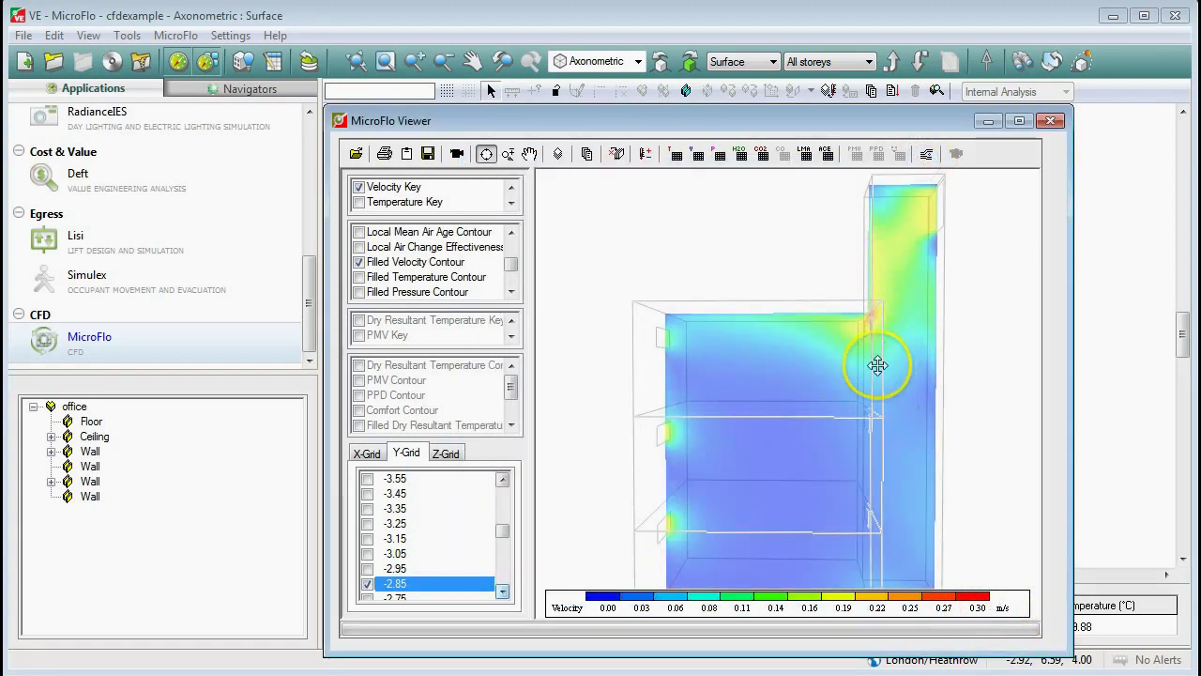
Examine the velocity contour close up around the top-floor opening between the office and the stack.
{"action": "left_click_drag", "start_coordinate": [878, 365], "coordinate": [839, 372]}
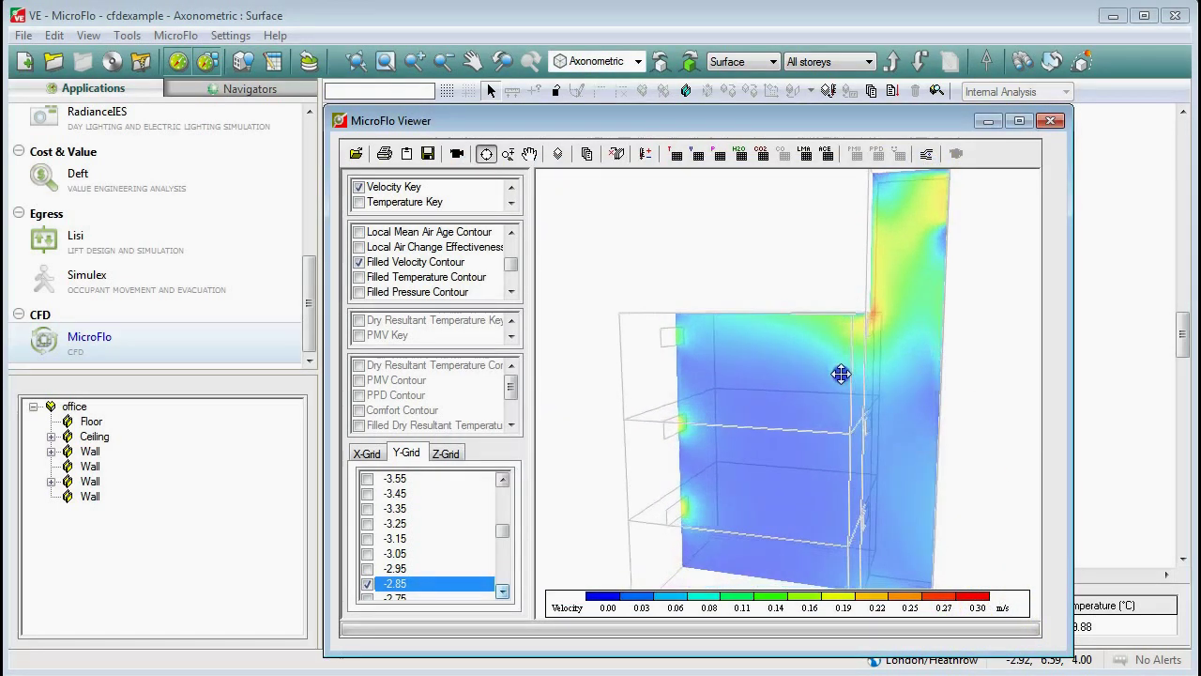
{"action": "left_click", "coordinate": [508, 153]}
{"action": "left_click_drag", "start_coordinate": [901, 321], "coordinate": [918, 373]}
{"action": "left_click", "coordinate": [530, 154]}
{"action": "left_click_drag", "start_coordinate": [734, 254], "coordinate": [809, 300]}
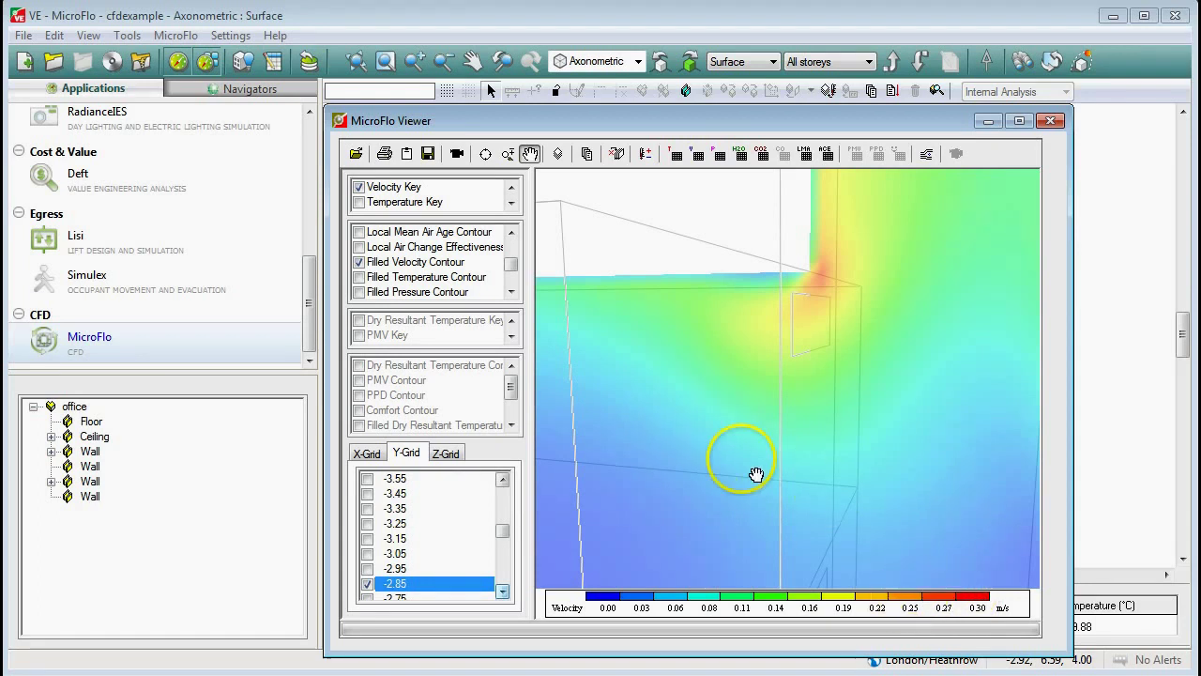
{"action": "left_click_drag", "start_coordinate": [802, 472], "coordinate": [803, 454]}
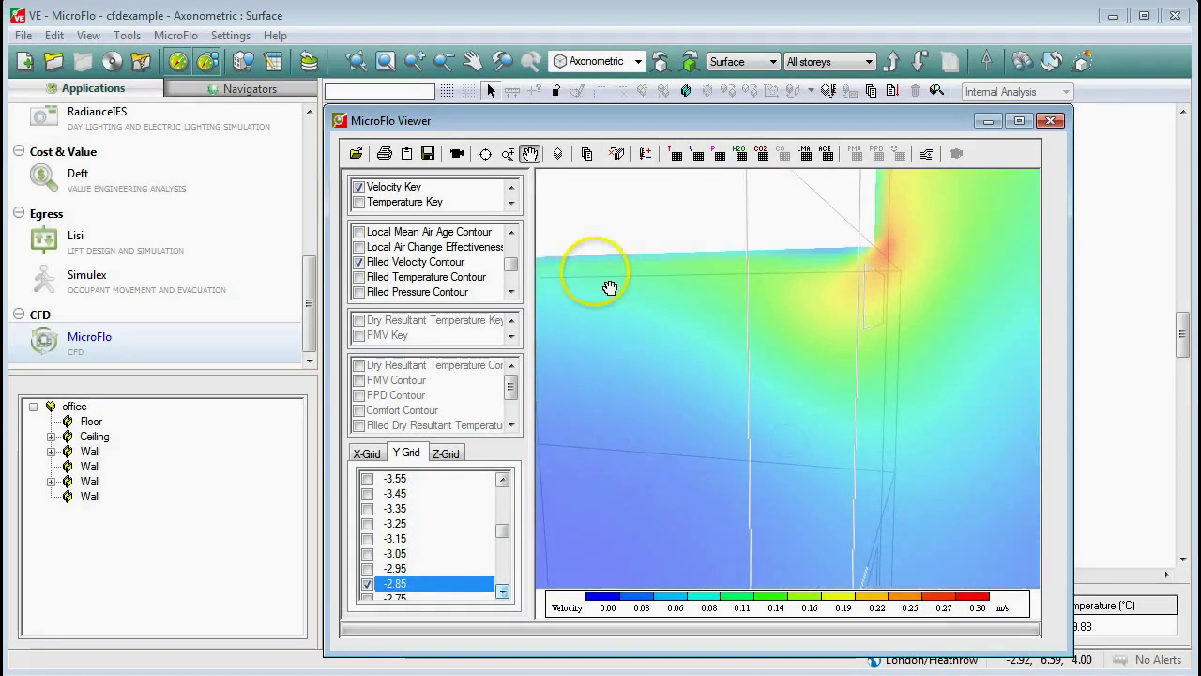
{"action": "left_click_drag", "start_coordinate": [672, 345], "coordinate": [713, 387]}
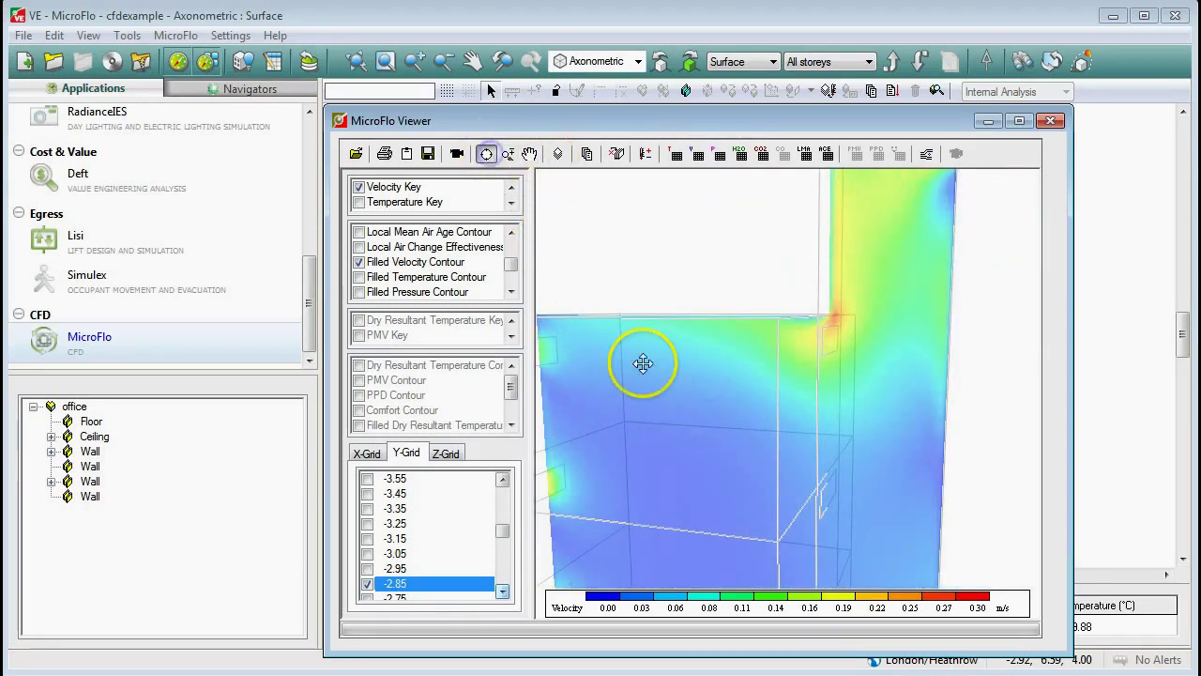
Examine the whole velocity slice at Y -2.85, from the window openings across the floors to the stack.
{"action": "left_click_drag", "start_coordinate": [643, 363], "coordinate": [728, 360]}
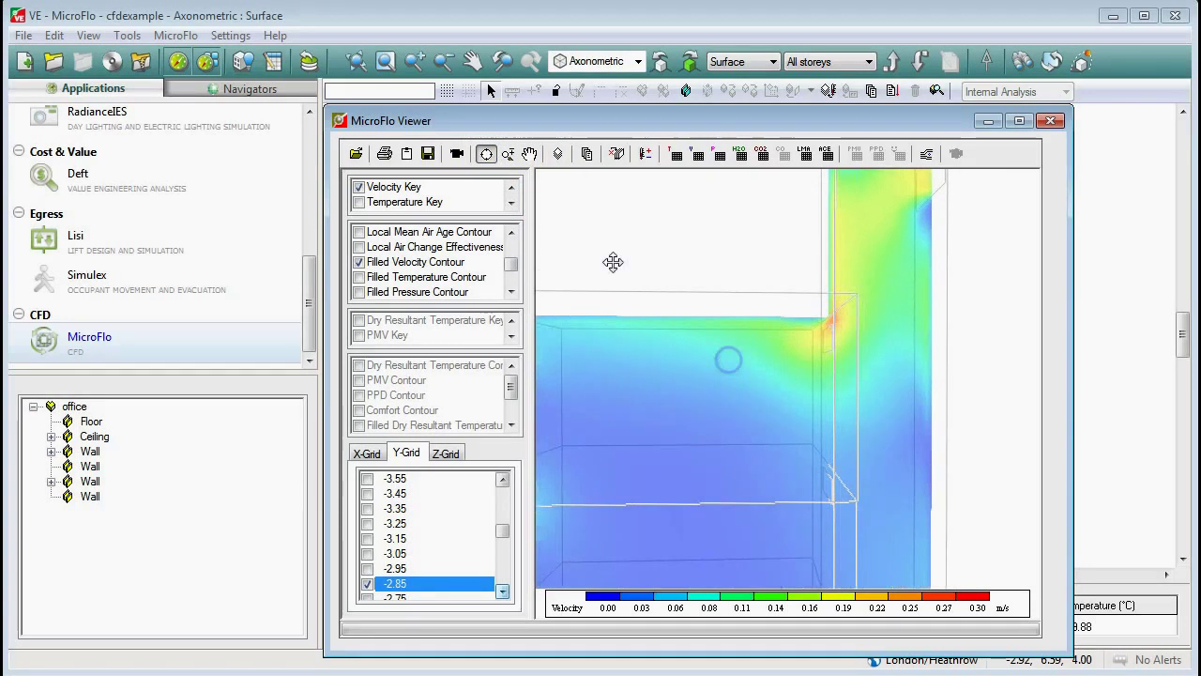
{"action": "left_click", "coordinate": [507, 153]}
{"action": "mouse_move", "coordinate": [669, 297]}
{"action": "left_mouse_down"}
{"action": "mouse_move", "coordinate": [674, 367]}
{"action": "mouse_move", "coordinate": [670, 330]}
{"action": "mouse_move", "coordinate": [686, 319]}
{"action": "mouse_move", "coordinate": [676, 284]}
{"action": "left_mouse_up"}
{"action": "left_click", "coordinate": [530, 154]}
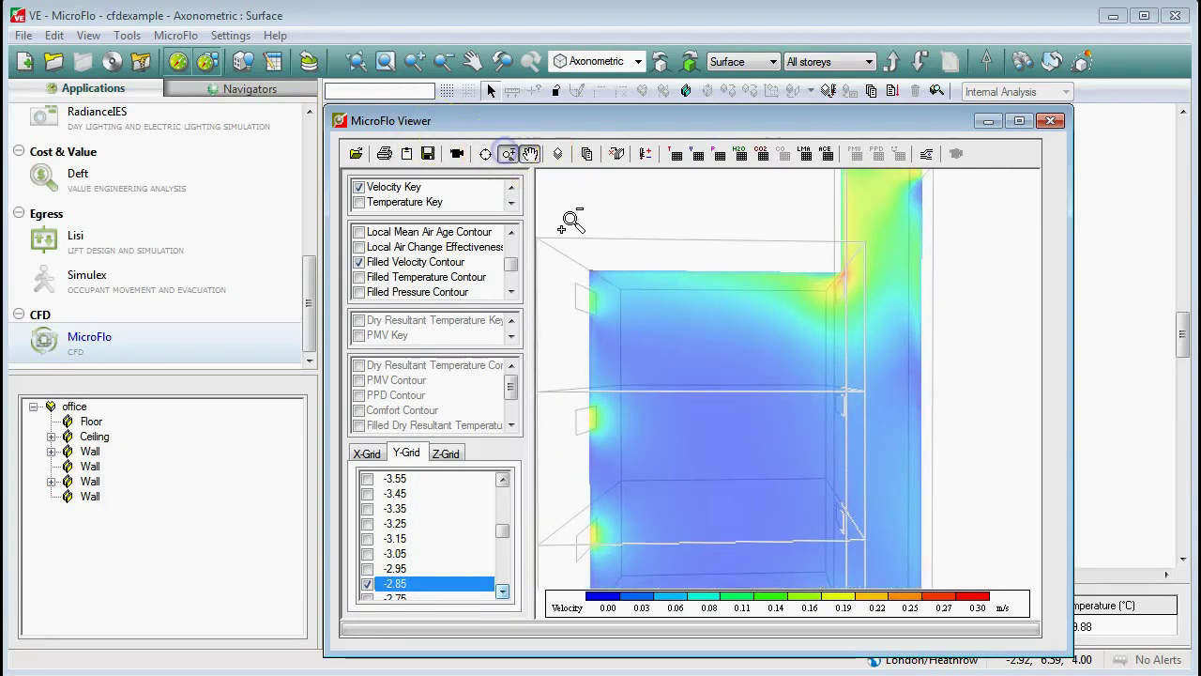
{"action": "left_click_drag", "start_coordinate": [573, 220], "coordinate": [700, 444]}
{"action": "left_click", "coordinate": [485, 154]}
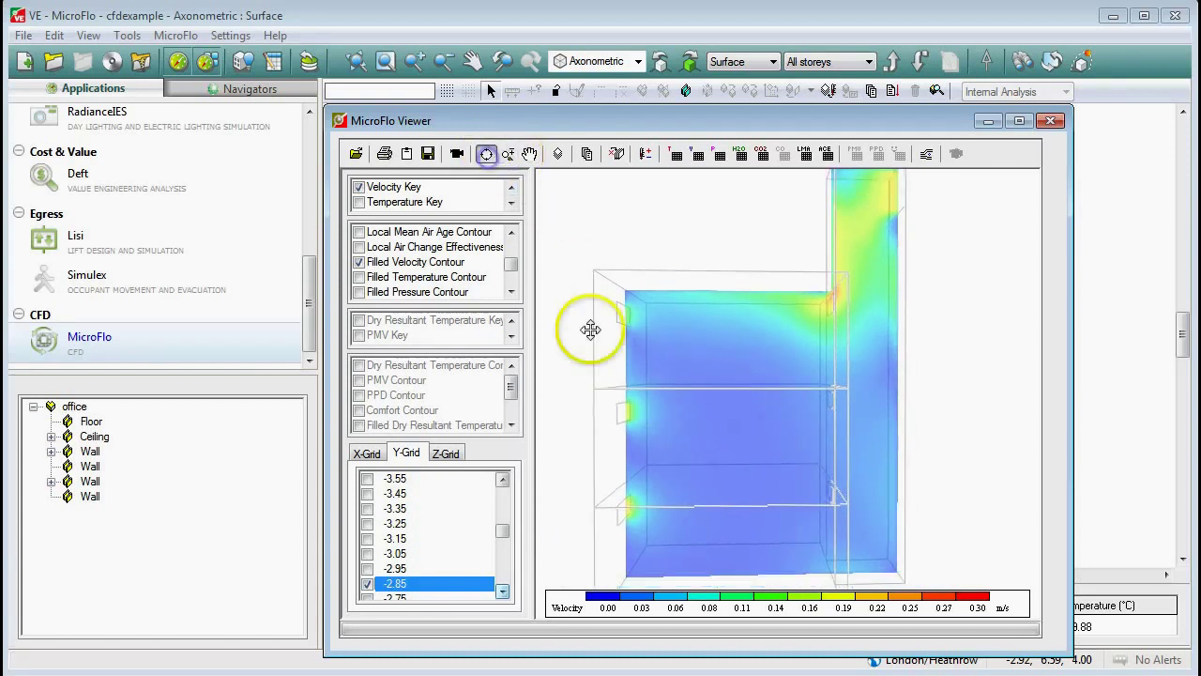
{"action": "left_click_drag", "start_coordinate": [590, 330], "coordinate": [650, 389]}
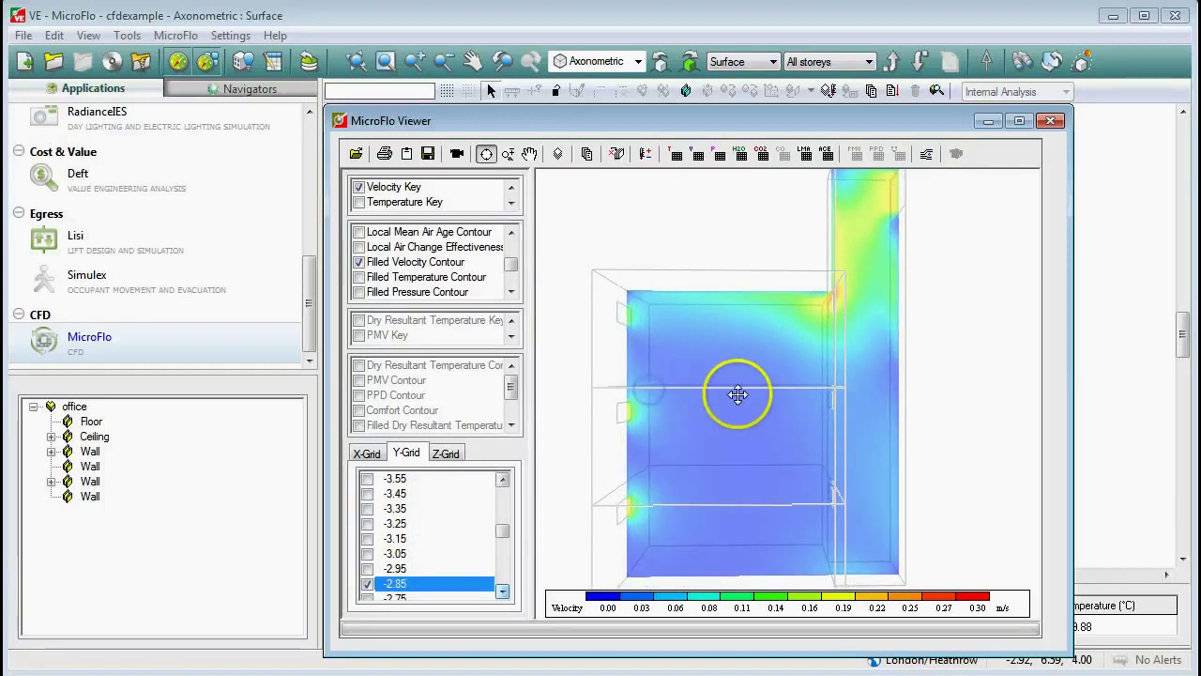
Open the save-image dialog for the framed velocity slice and leave it without saving.
{"action": "left_click", "coordinate": [531, 153]}
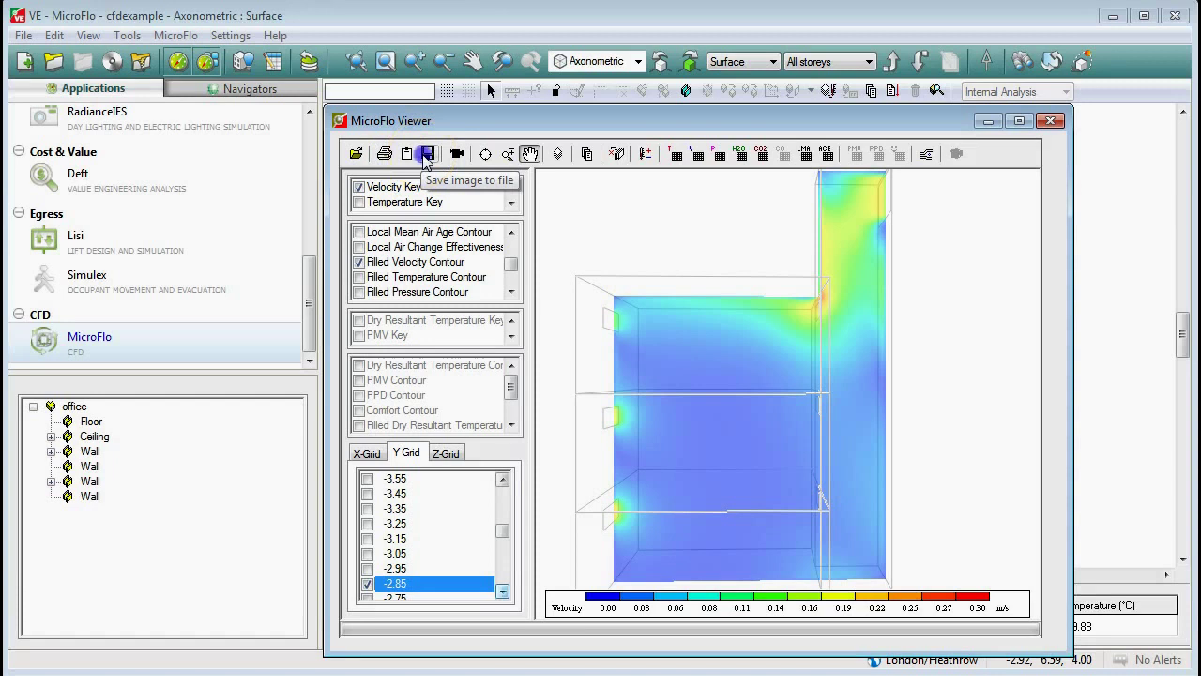
{"action": "left_click", "coordinate": [427, 154]}
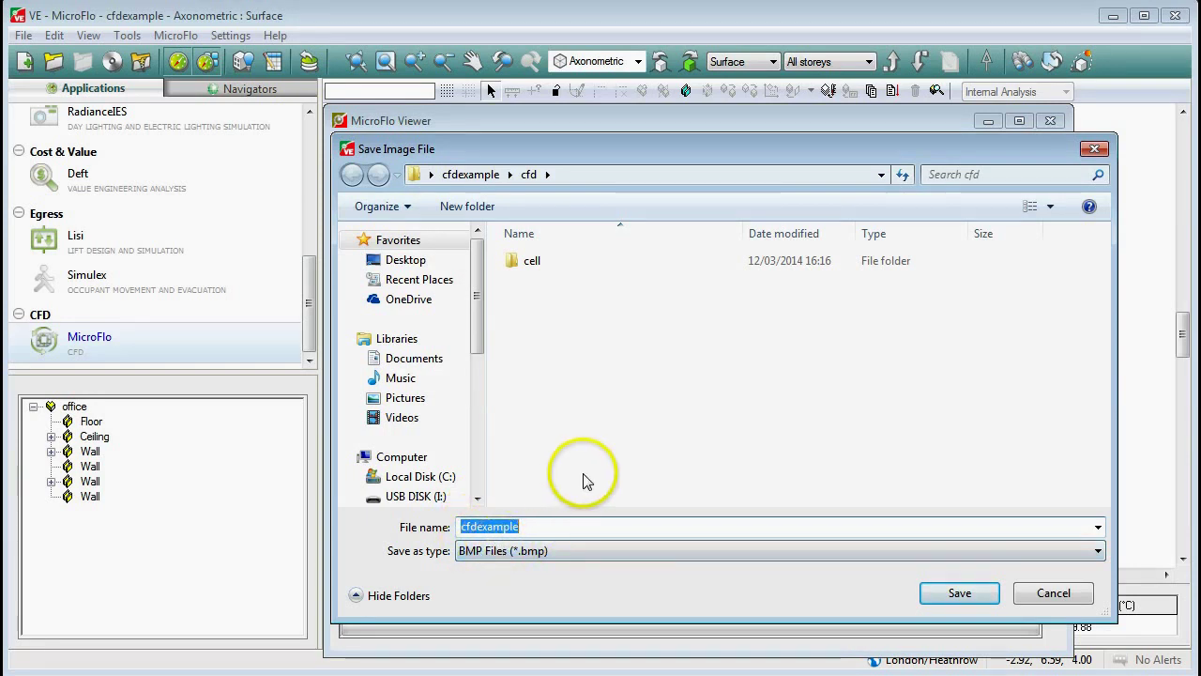
{"action": "left_click", "coordinate": [1094, 151]}
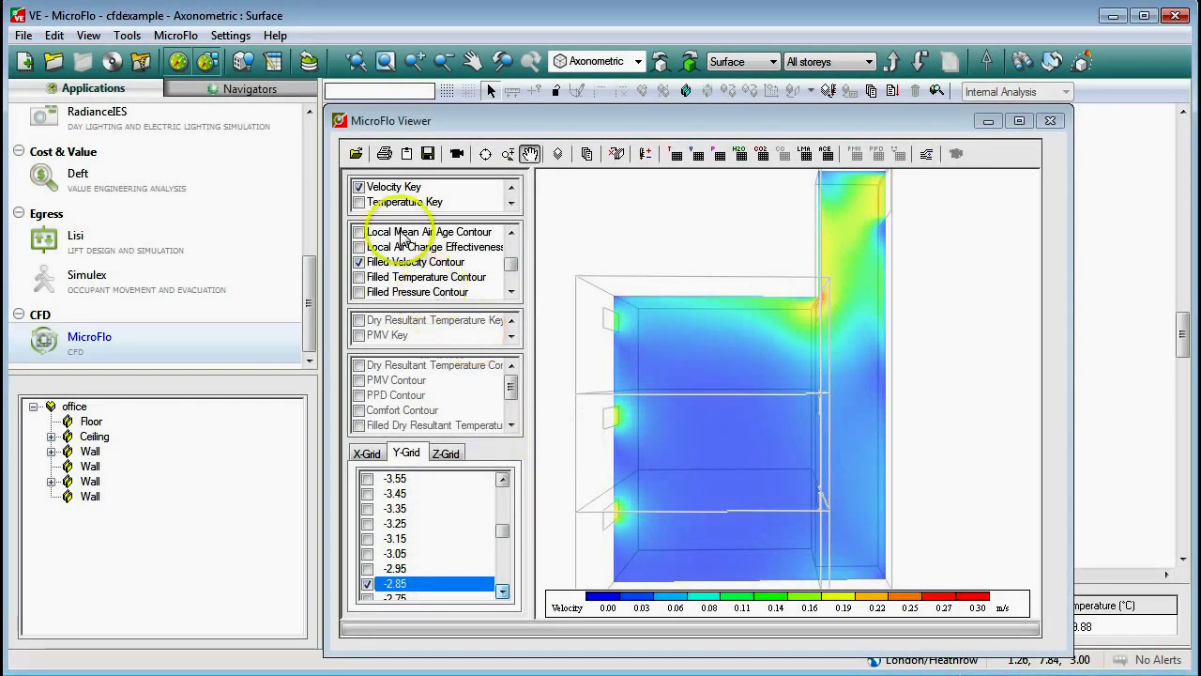
Try to replace the velocity key and filled velocity contour with the temperature key on the Y-grid slice at -2.85.
{"action": "left_click", "coordinate": [359, 188]}
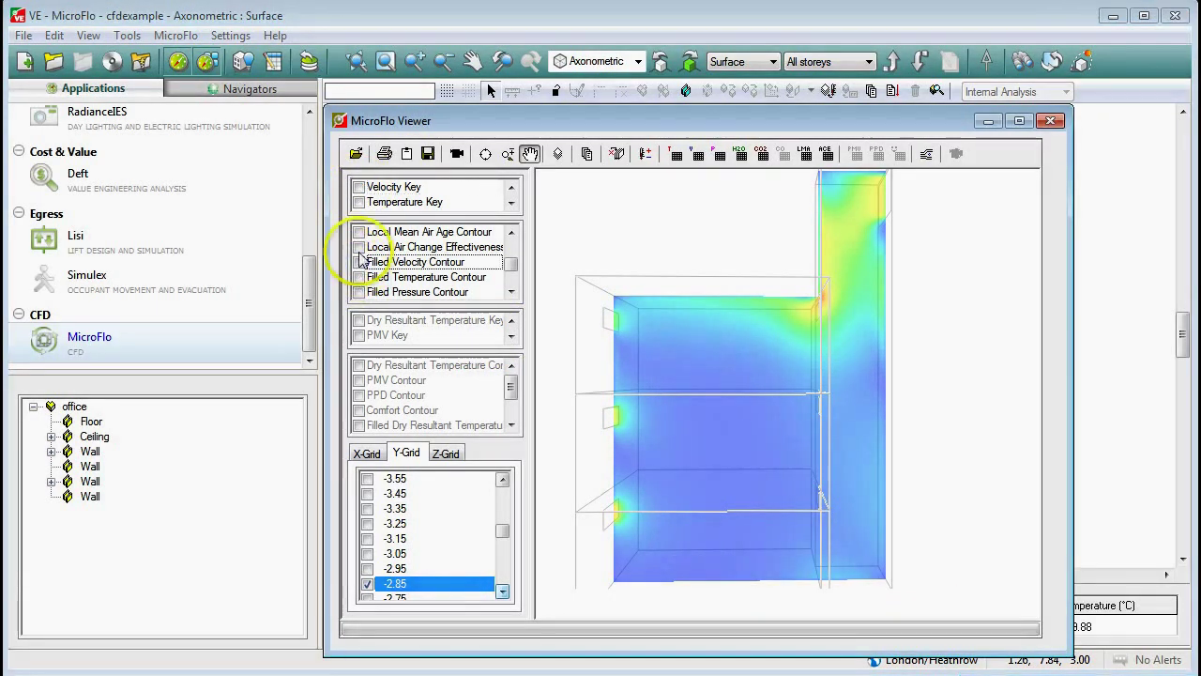
{"action": "left_click", "coordinate": [359, 203]}
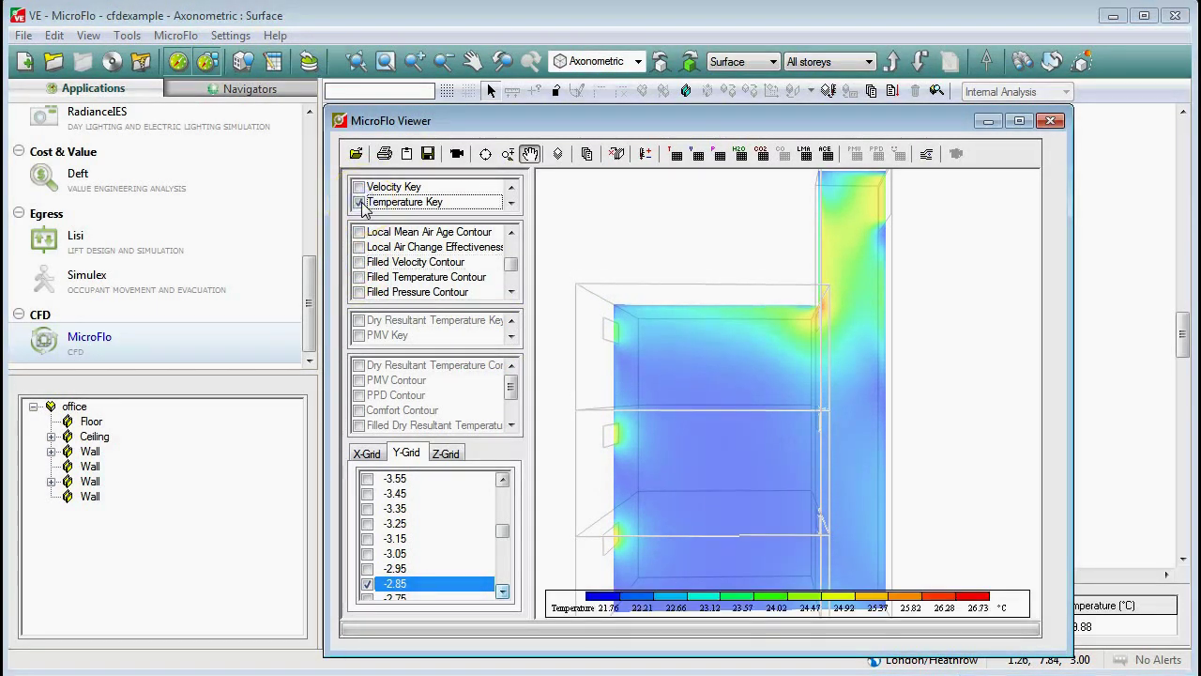
{"action": "left_click", "coordinate": [367, 585]}
{"action": "left_click", "coordinate": [367, 585]}
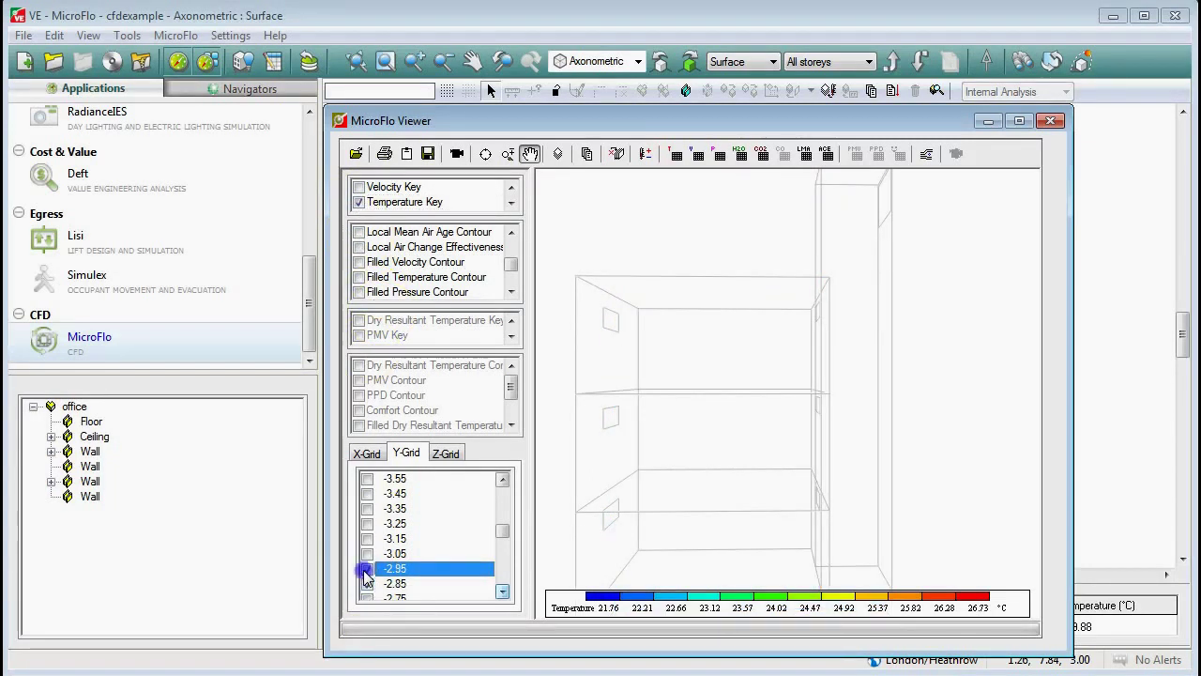
{"action": "left_click", "coordinate": [367, 584]}
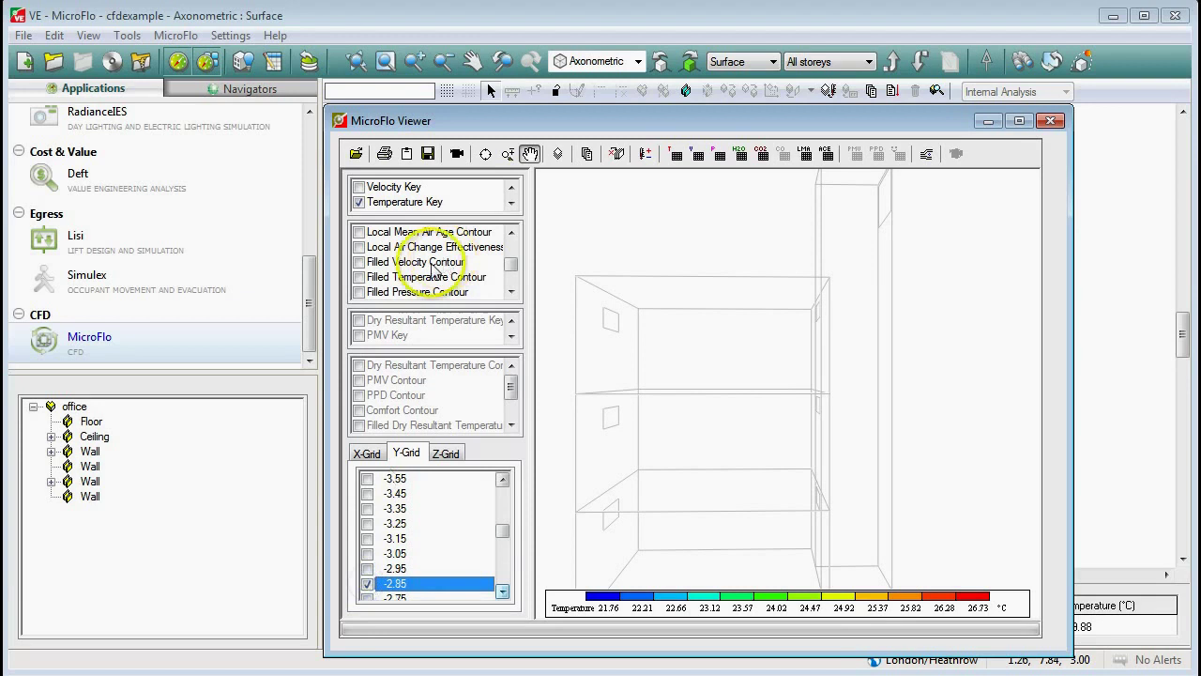
Turn the filled velocity contour back on for the Y-grid slices at -2.95 and -2.85.
{"action": "left_click", "coordinate": [358, 262]}
{"action": "left_click", "coordinate": [367, 568]}
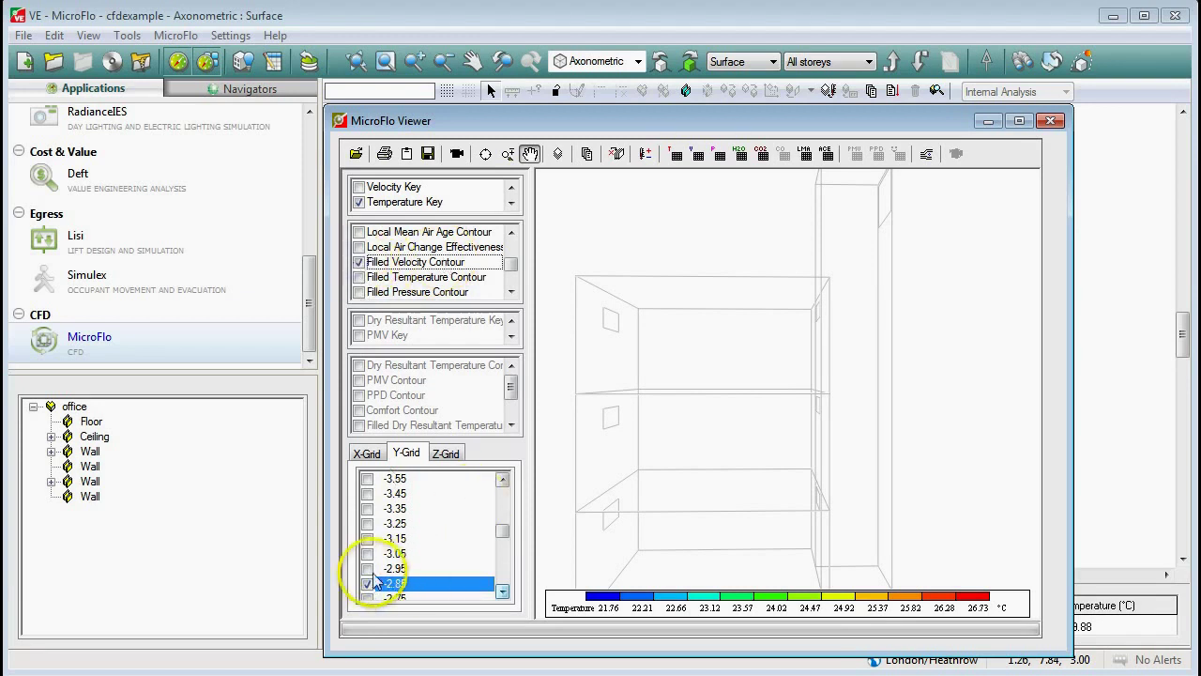
{"action": "left_click", "coordinate": [367, 583]}
{"action": "left_click_drag", "start_coordinate": [684, 445], "coordinate": [712, 445]}
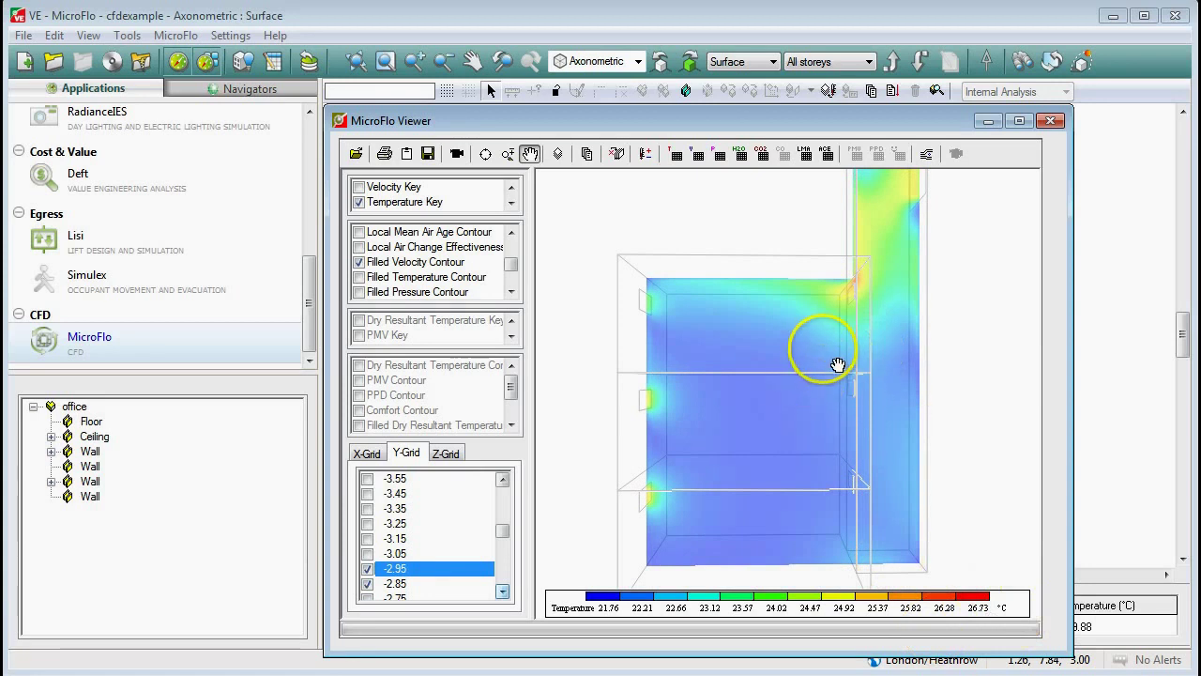
{"action": "left_click_drag", "start_coordinate": [839, 375], "coordinate": [818, 405]}
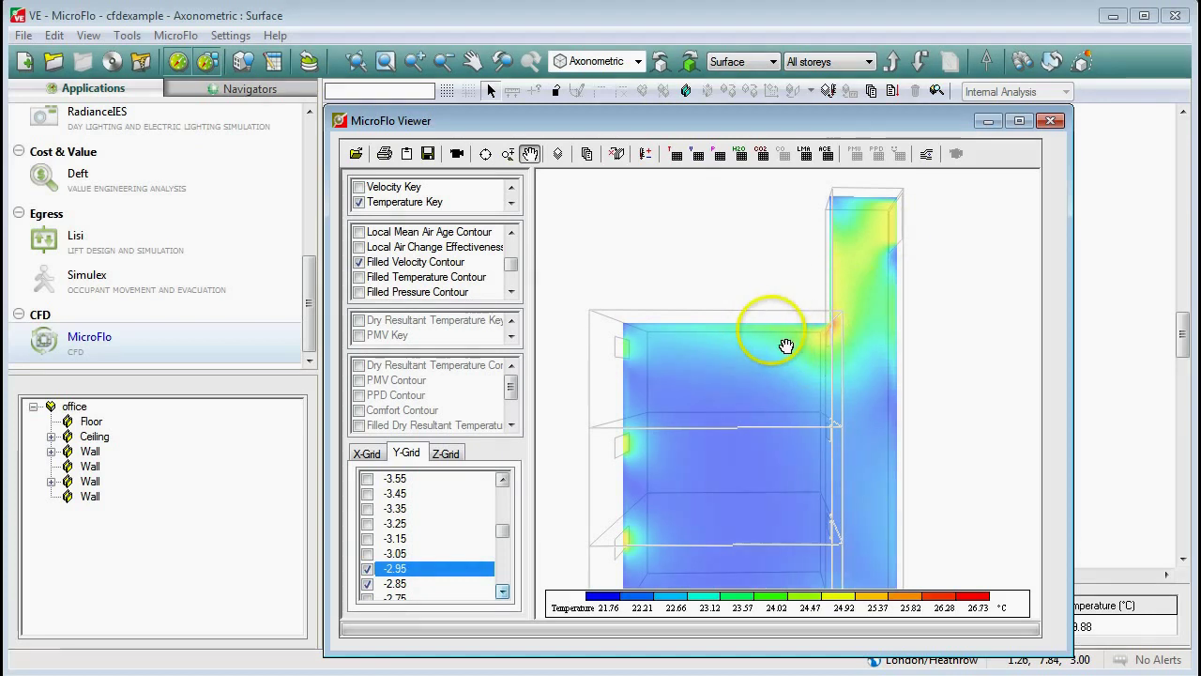
Close the results viewer and reopen it to clear all displayed keys, contours and slices.
{"action": "left_click", "coordinate": [1050, 121]}
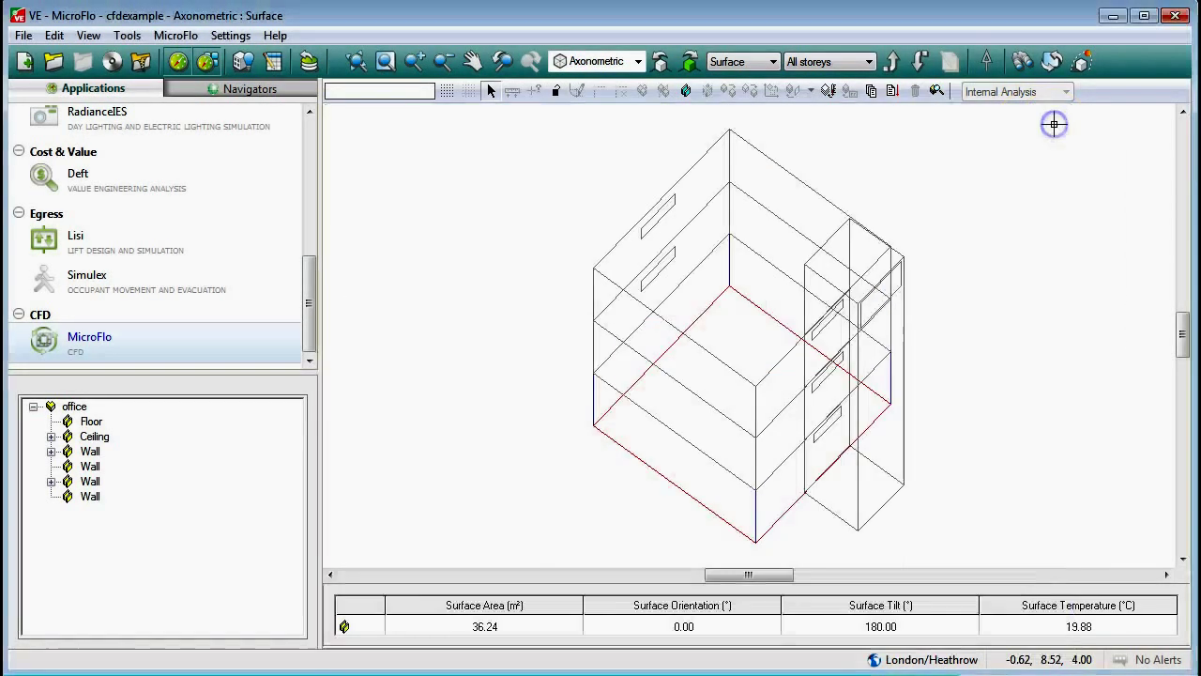
{"action": "left_click", "coordinate": [935, 91]}
{"action": "left_click_drag", "start_coordinate": [716, 414], "coordinate": [764, 217]}
{"action": "left_click", "coordinate": [732, 438]}
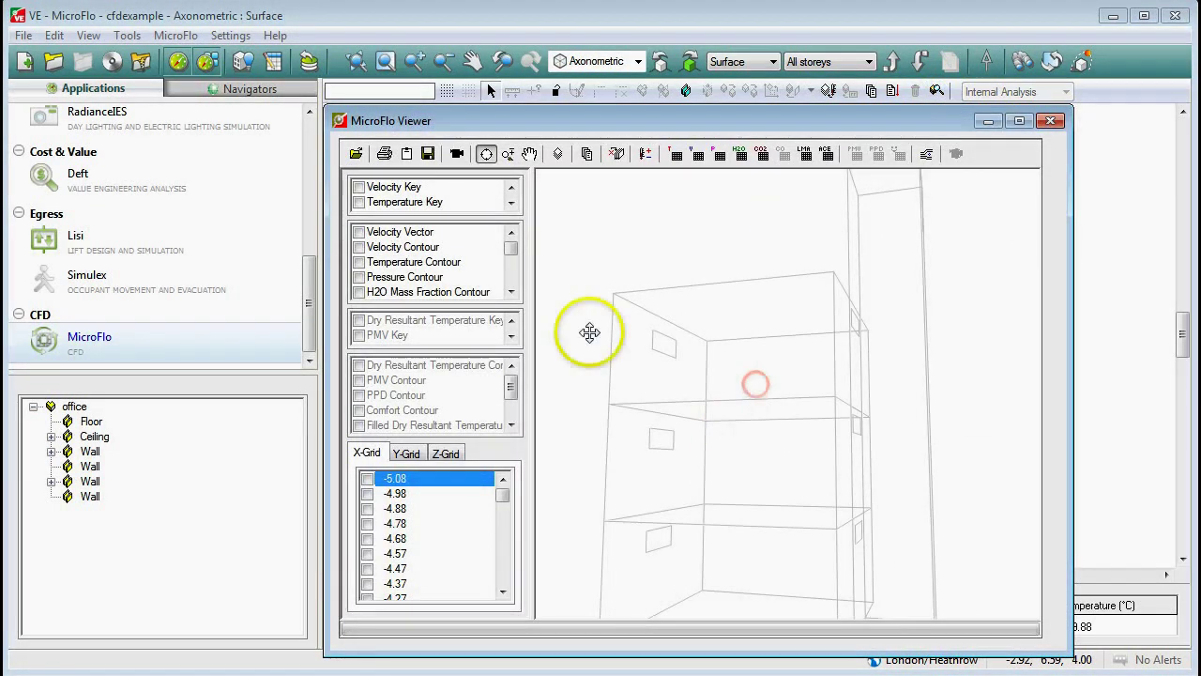
Display the temperature key and the filled temperature contour on the Y-grid slice at -2.95 and examine the temperature distribution.
{"action": "left_click", "coordinate": [358, 201]}
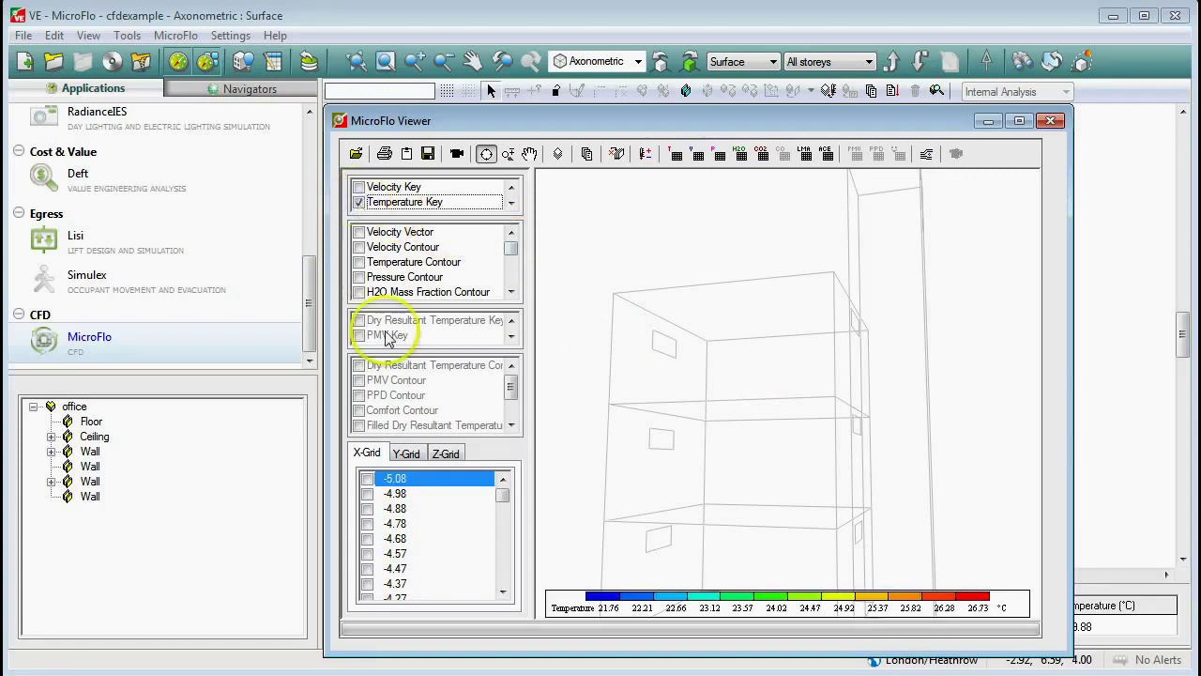
{"action": "left_click", "coordinate": [510, 292]}
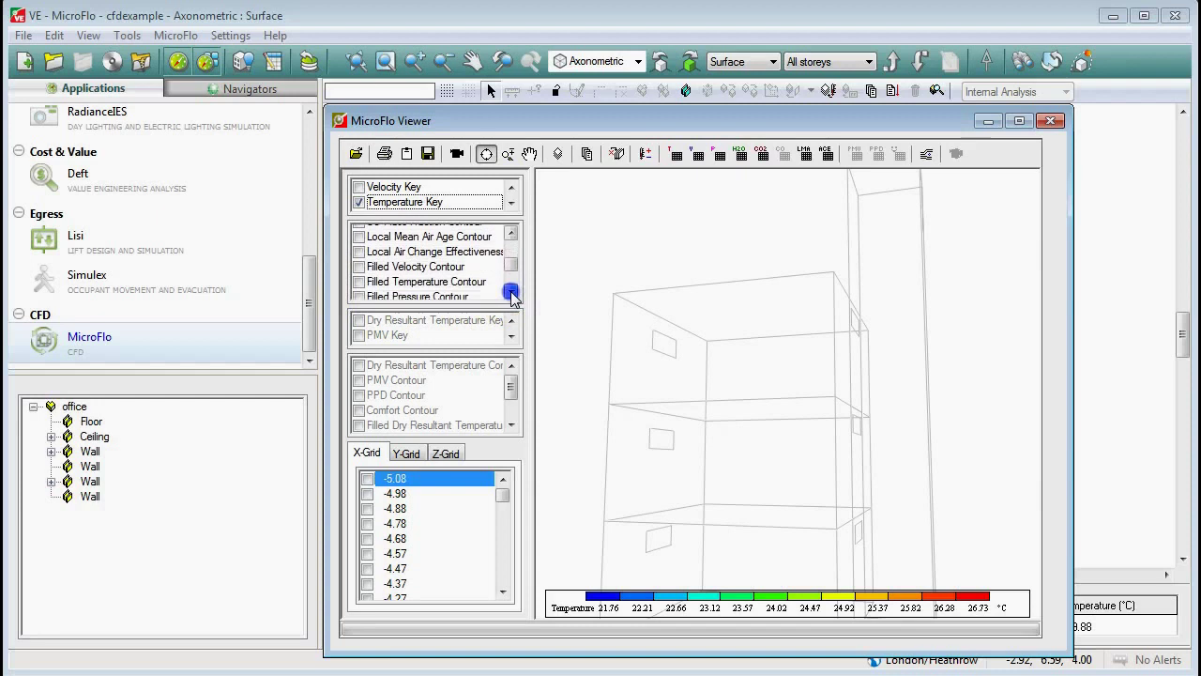
{"action": "left_click", "coordinate": [360, 262]}
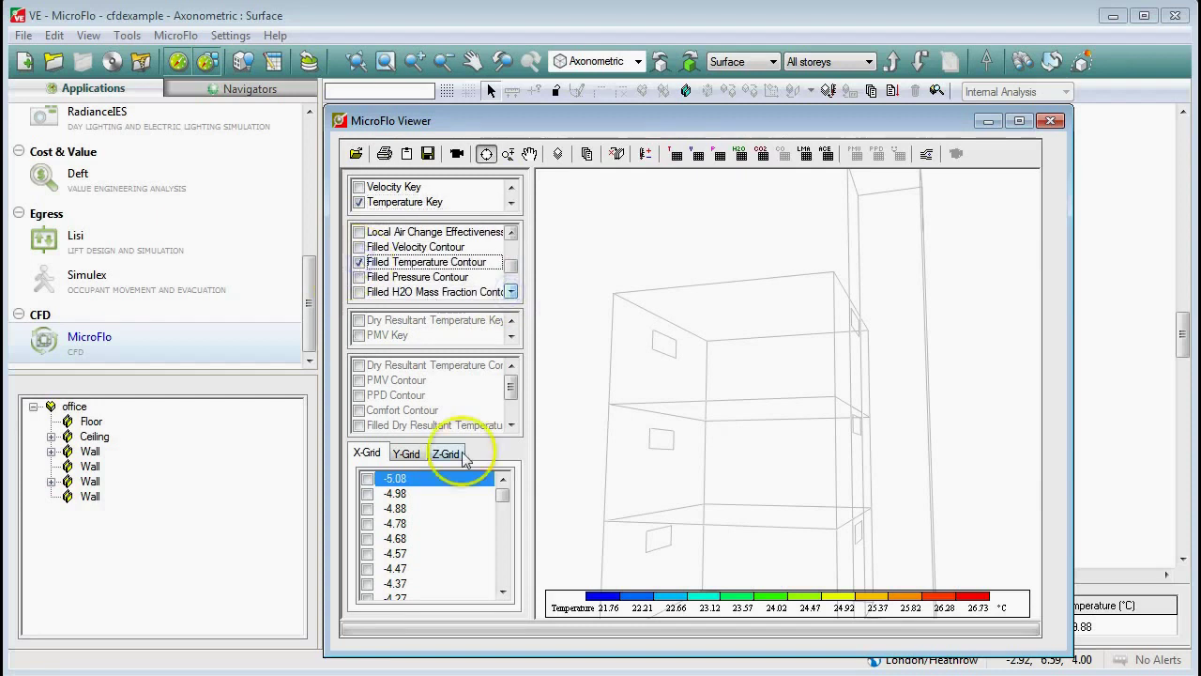
{"action": "left_click", "coordinate": [406, 456]}
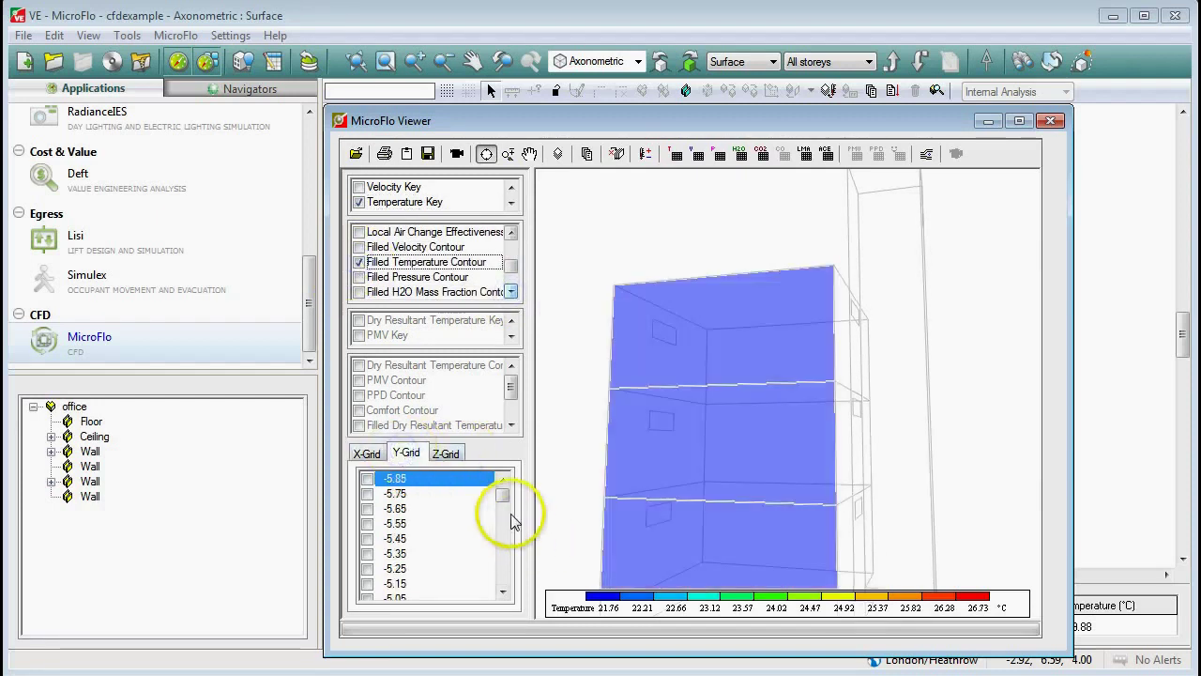
{"action": "left_click_drag", "start_coordinate": [498, 494], "coordinate": [495, 553]}
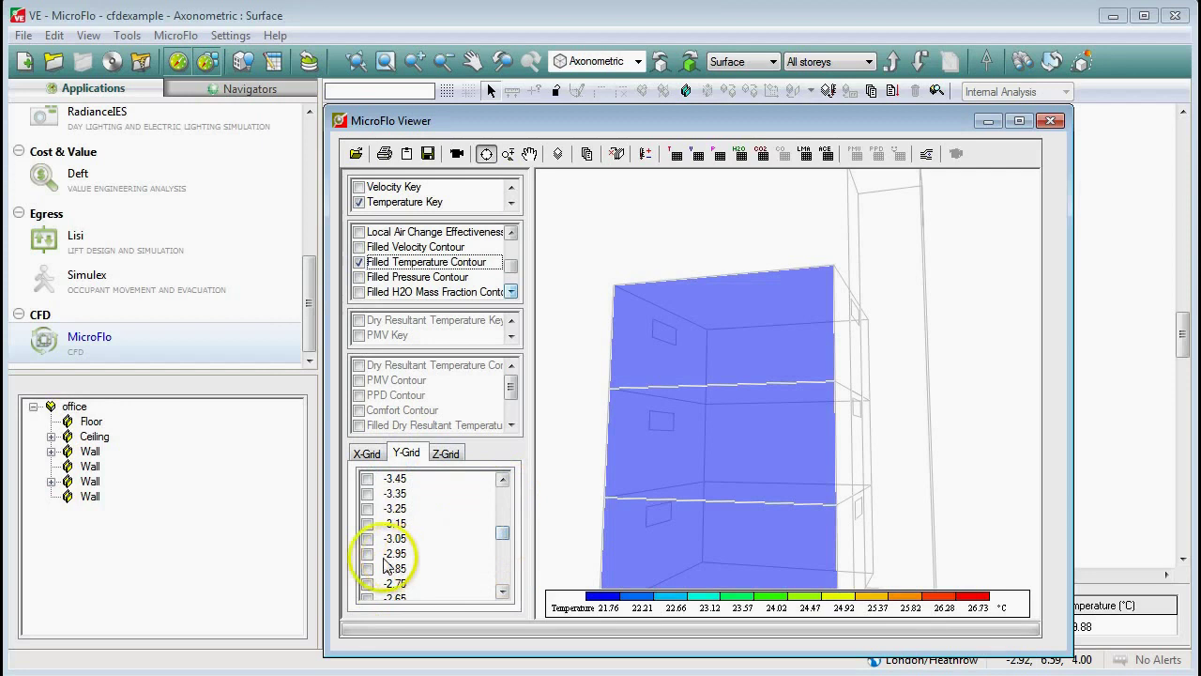
{"action": "left_click", "coordinate": [367, 554]}
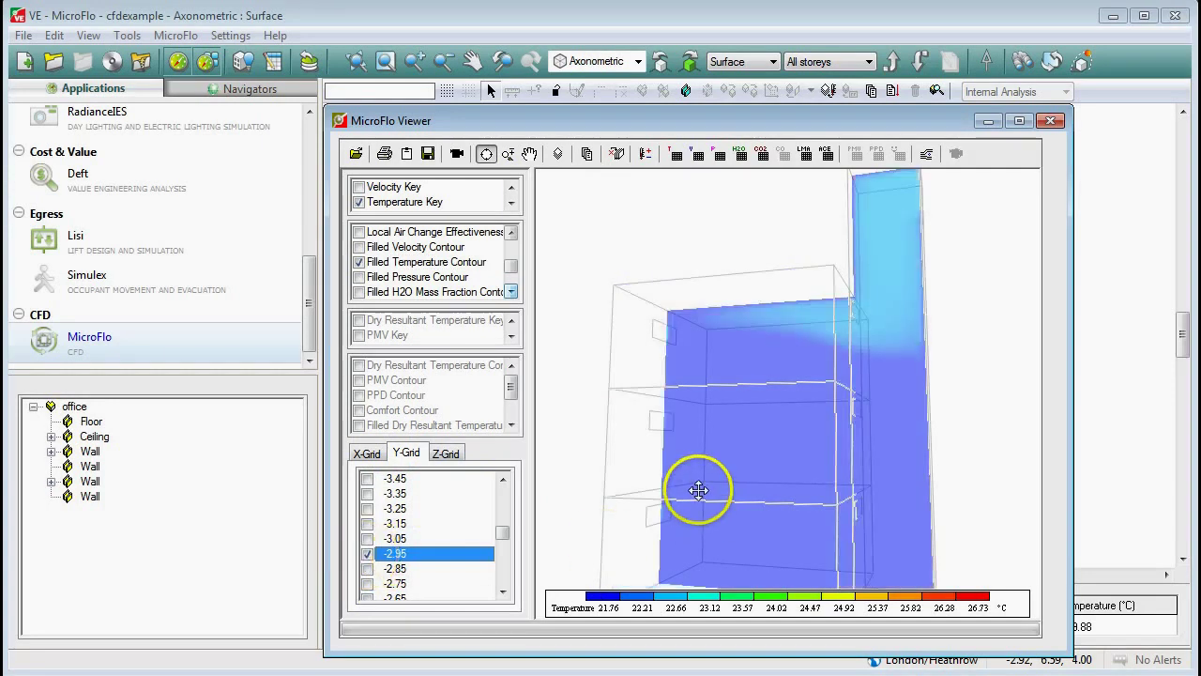
{"action": "left_click_drag", "start_coordinate": [697, 488], "coordinate": [856, 504]}
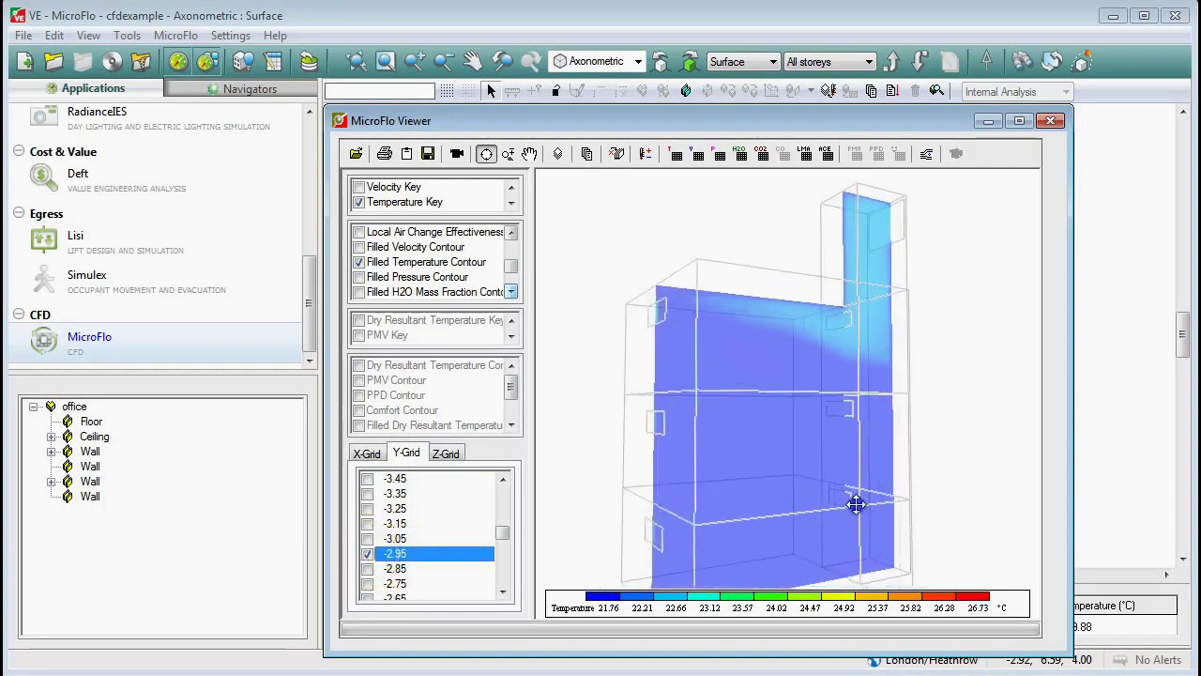
{"action": "left_click_drag", "start_coordinate": [754, 394], "coordinate": [696, 482]}
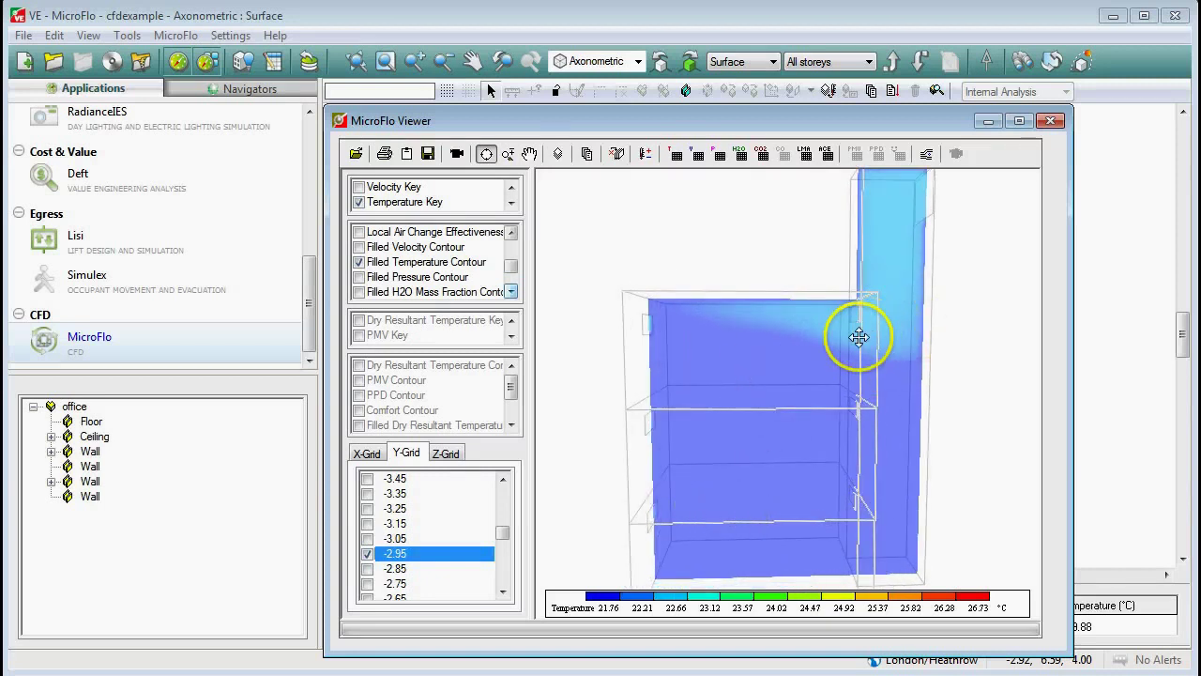
{"action": "left_click_drag", "start_coordinate": [893, 340], "coordinate": [982, 190]}
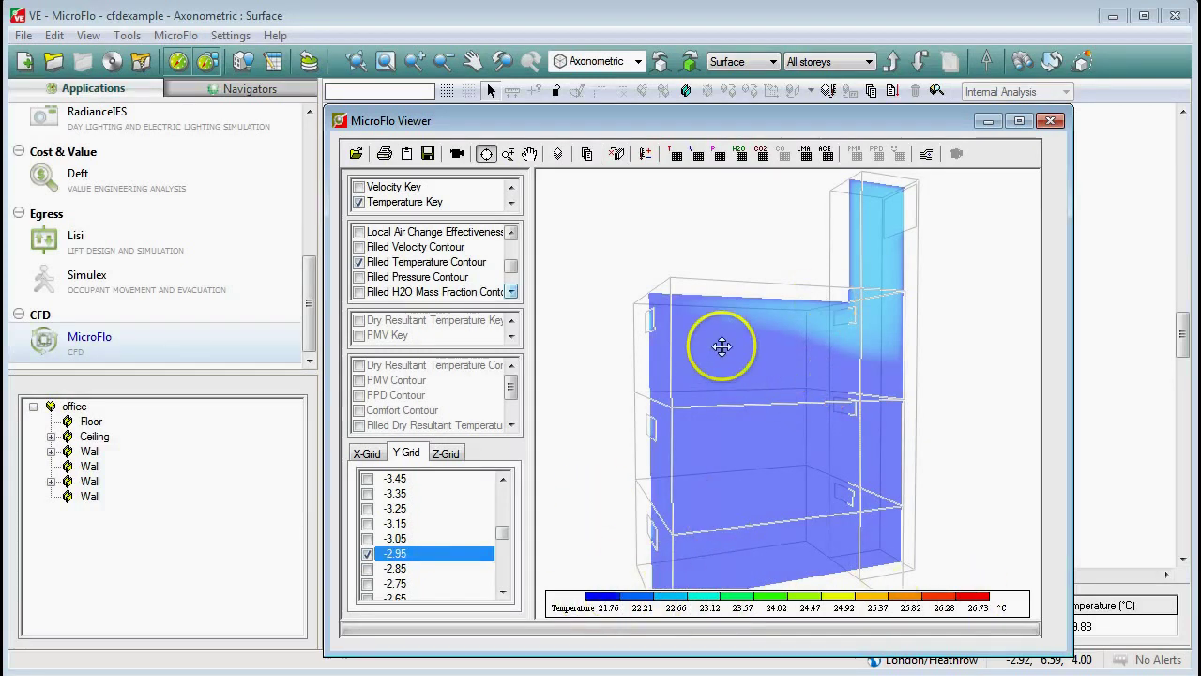
Set the temperature contour range to a minimum of 18 °C and a maximum of 23 °C, apply it and close the slice display settings.
{"action": "left_click", "coordinate": [587, 155]}
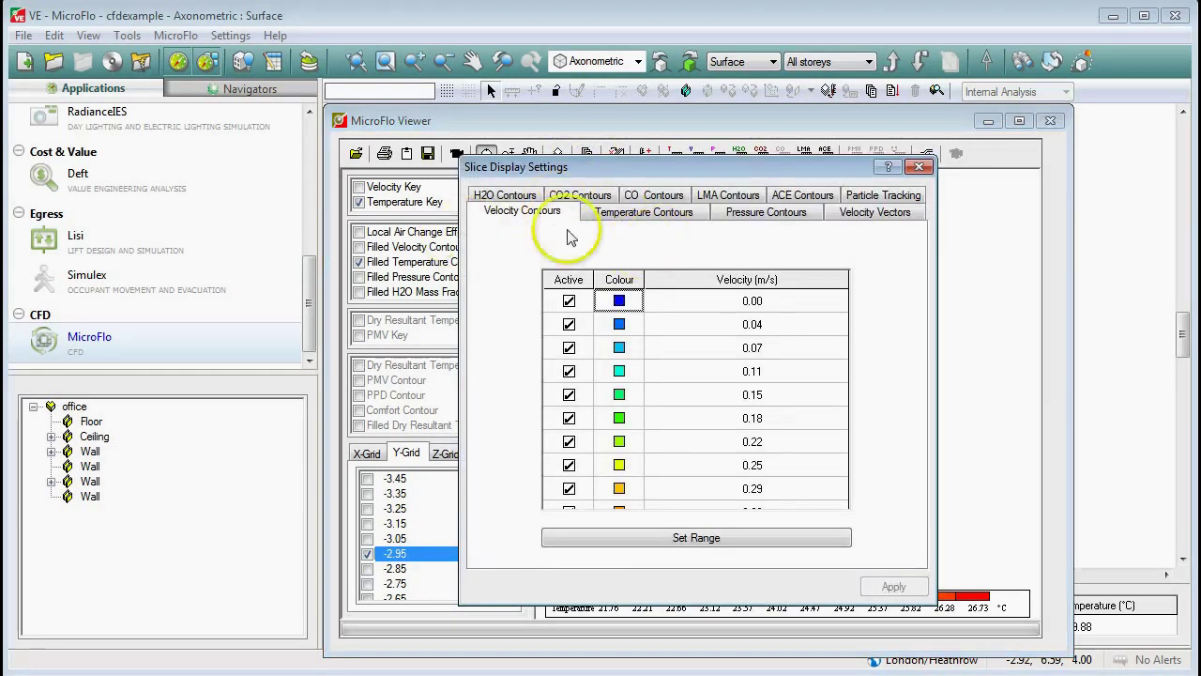
{"action": "left_click", "coordinate": [637, 214]}
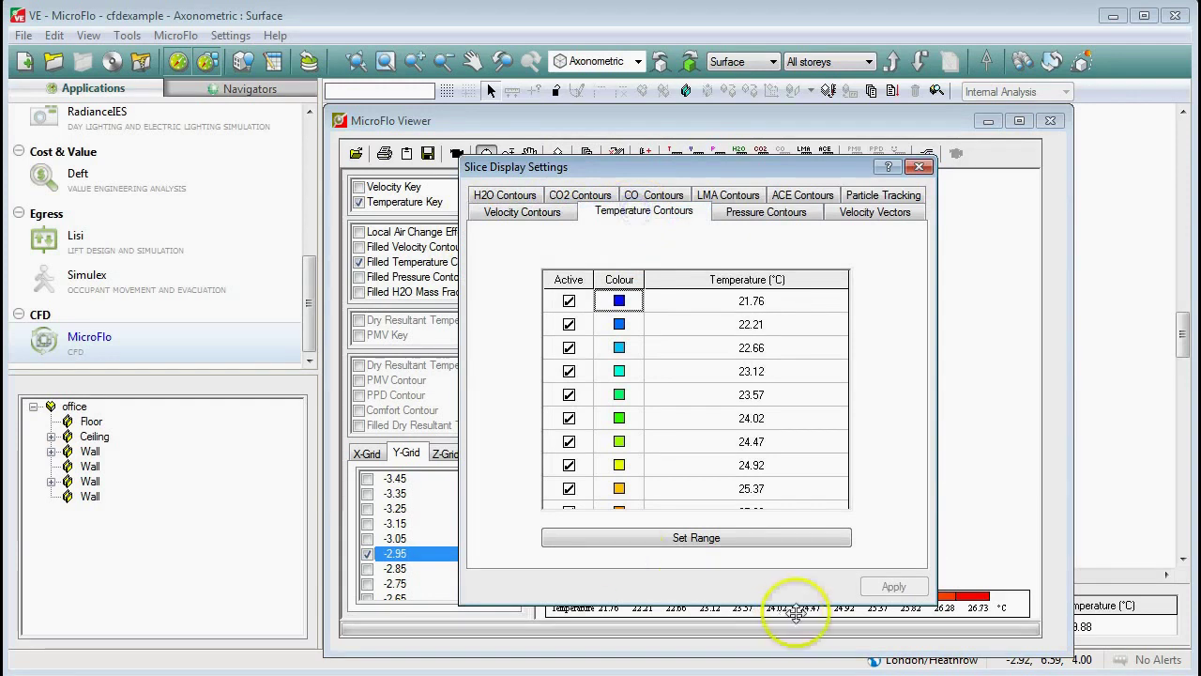
{"action": "left_click", "coordinate": [706, 540]}
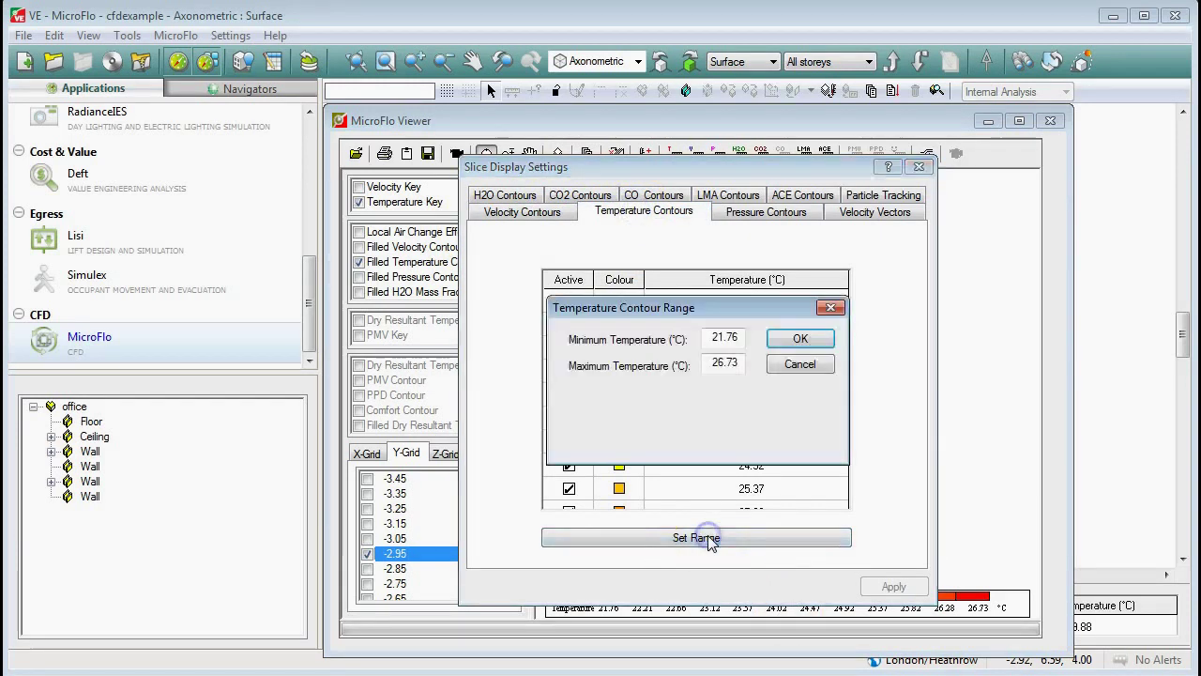
{"action": "left_click", "coordinate": [710, 337]}
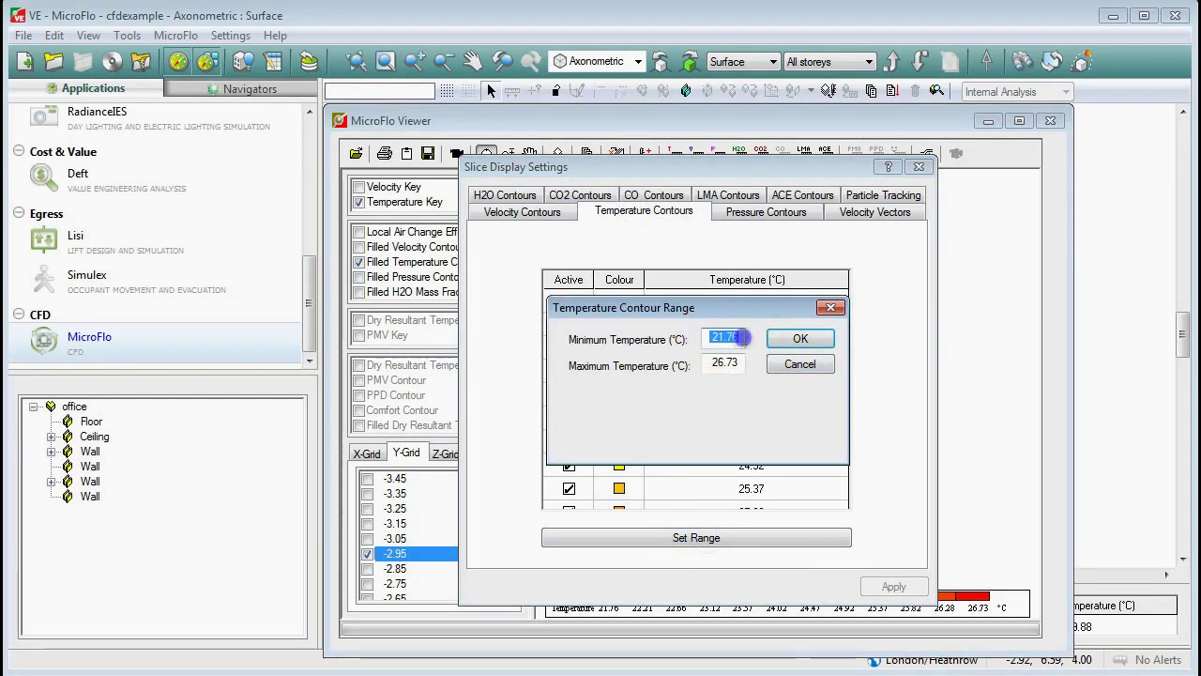
{"action": "type", "text": "18"}
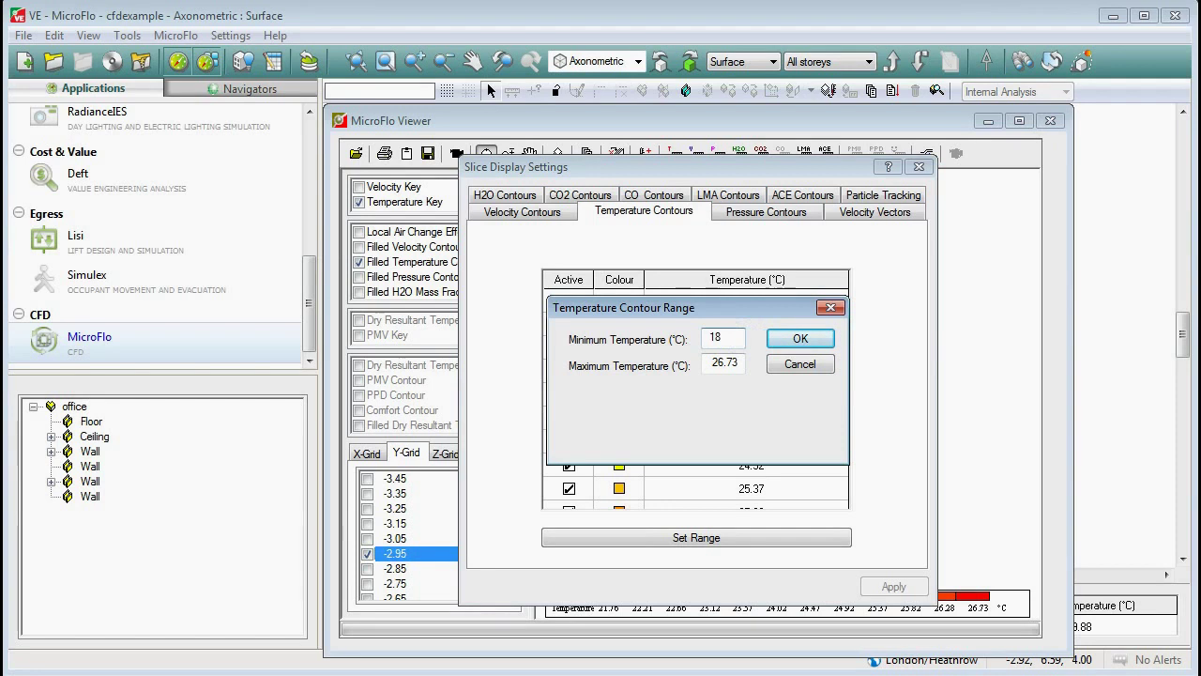
{"action": "left_click", "coordinate": [712, 363]}
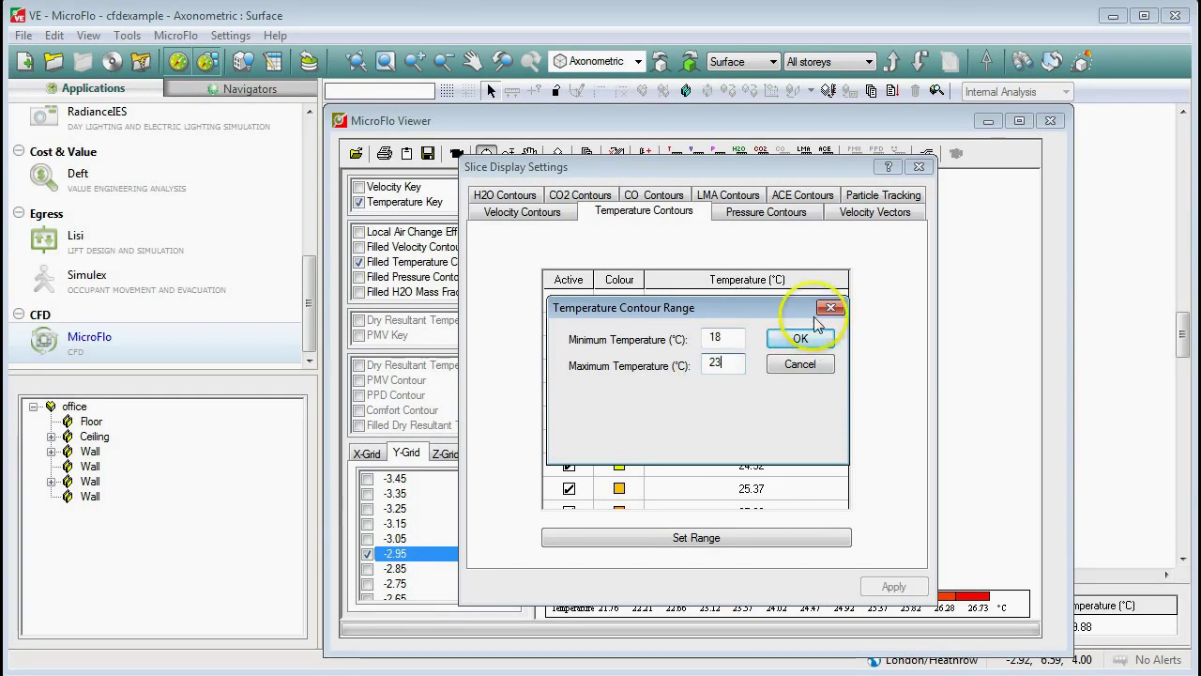
{"action": "left_click", "coordinate": [799, 338]}
{"action": "left_click", "coordinate": [893, 586]}
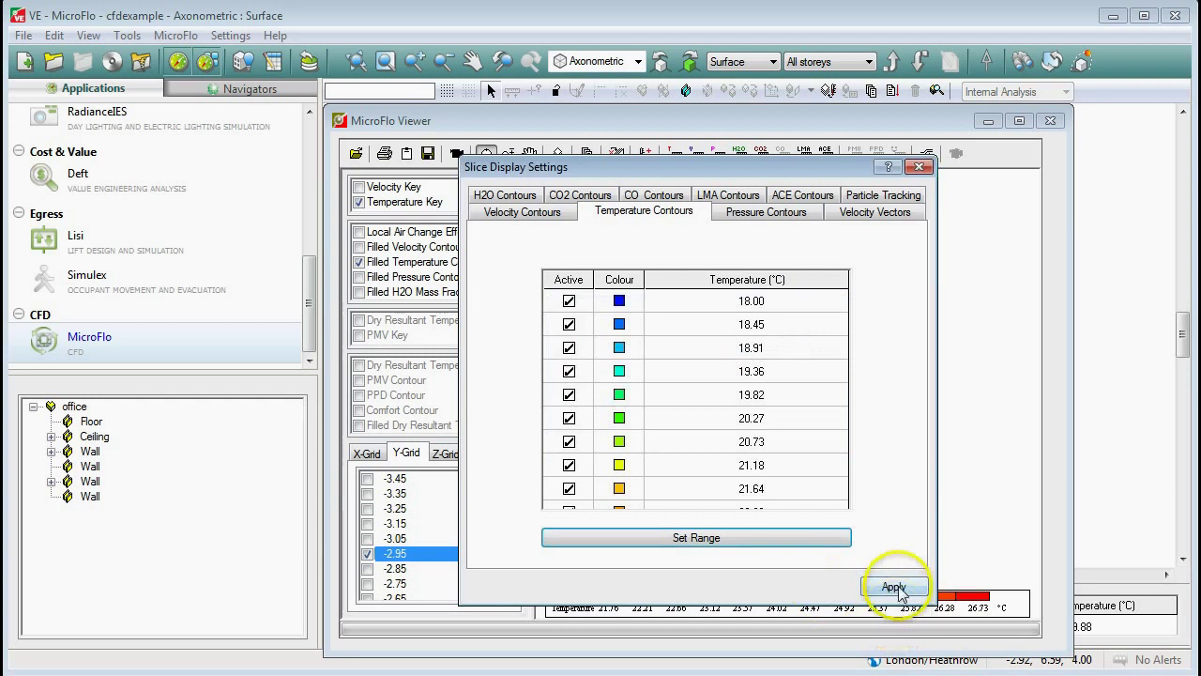
{"action": "left_click", "coordinate": [919, 166]}
View the temperature slice front-on and inspect the options for saving it as an image, closing them without saving.
{"action": "left_click_drag", "start_coordinate": [807, 440], "coordinate": [755, 455]}
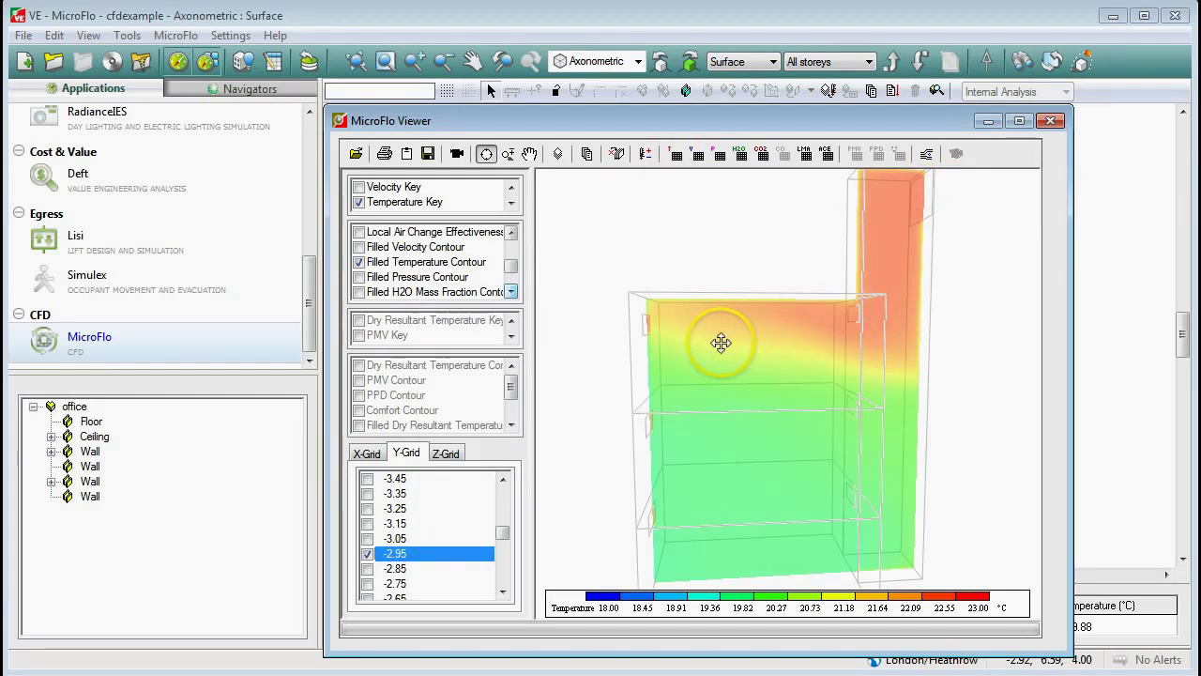
{"action": "left_click_drag", "start_coordinate": [692, 376], "coordinate": [664, 357]}
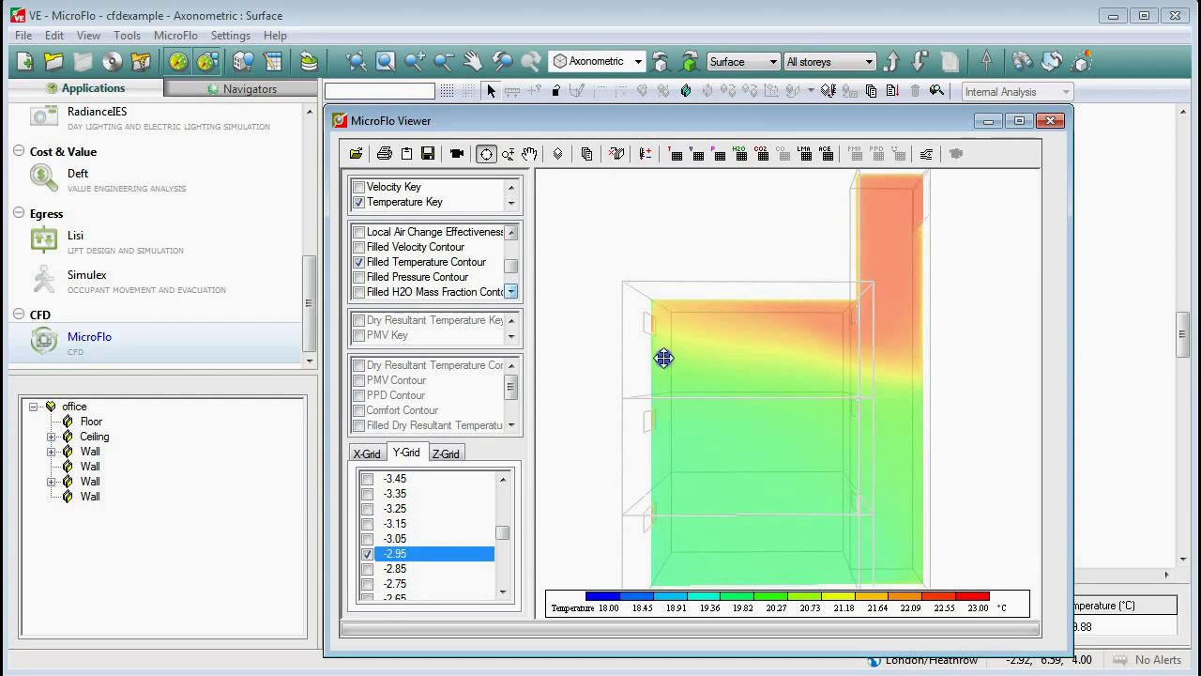
{"action": "left_click", "coordinate": [427, 155]}
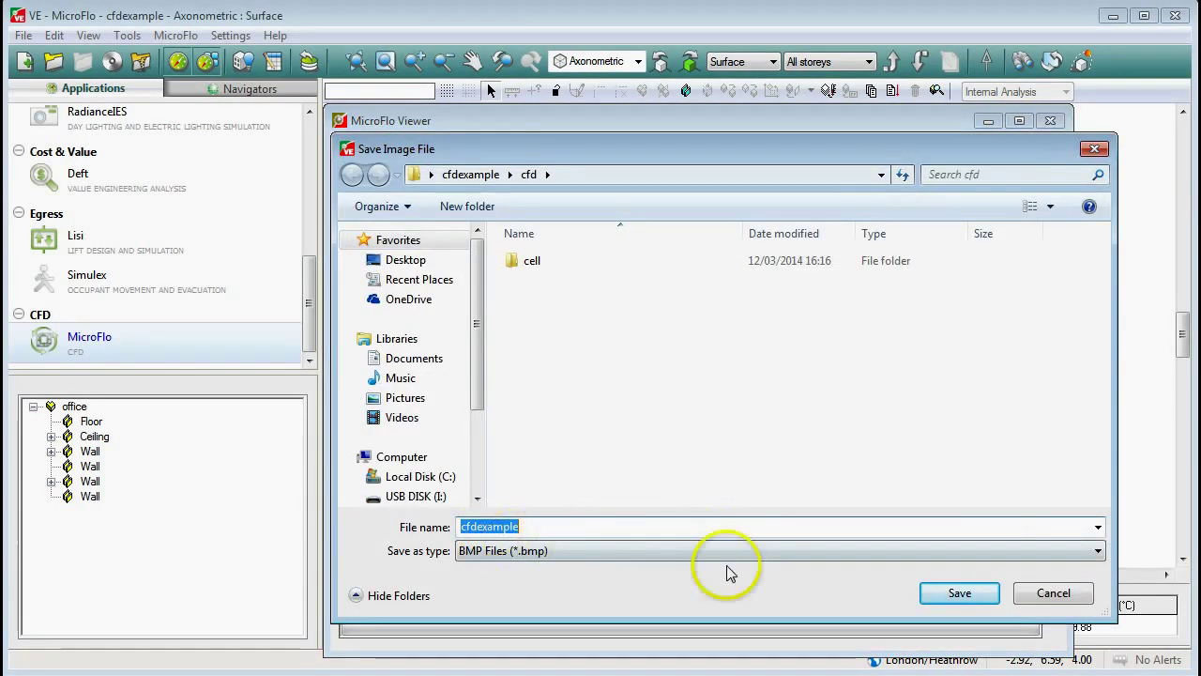
{"action": "left_click", "coordinate": [1095, 148]}
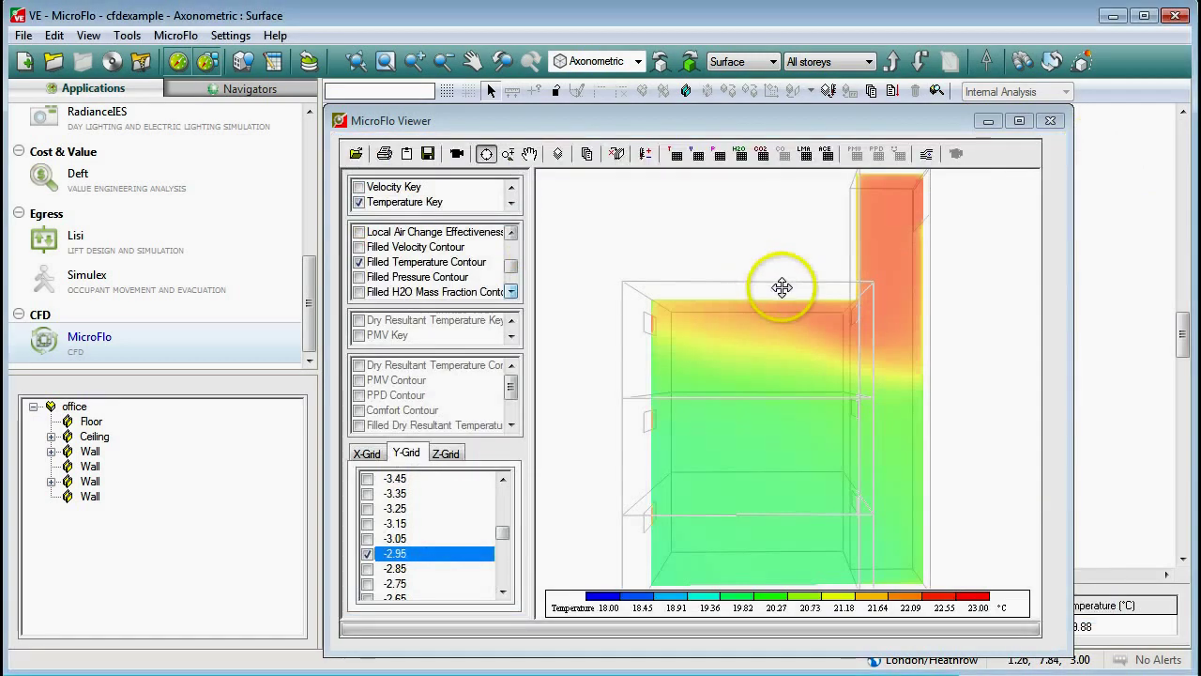